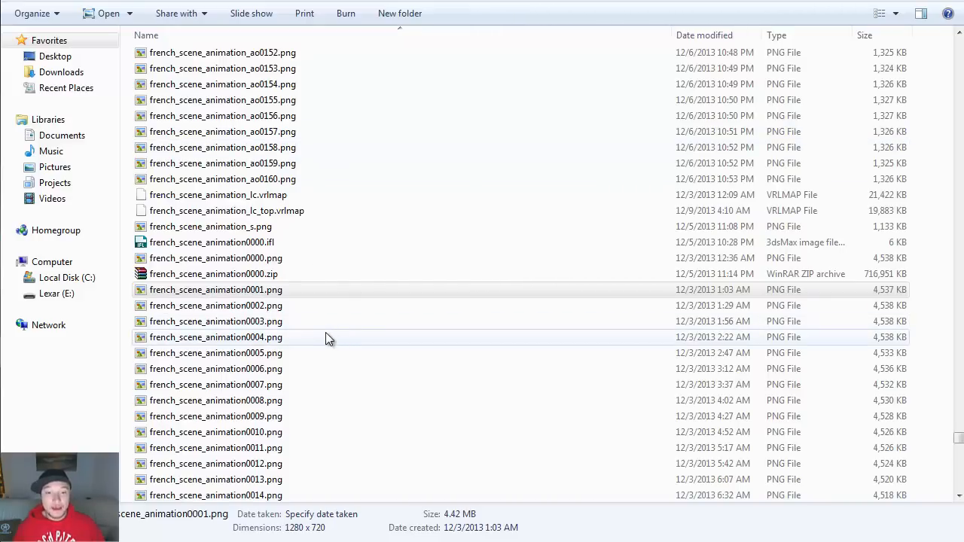
# - Browse the rendered PNG frames and view french_scene_animation0001.png and an adjacent image in the image viewer
pyautogui.scroll(-20, 279, 315)
pyautogui.scroll(15, 301, 318)
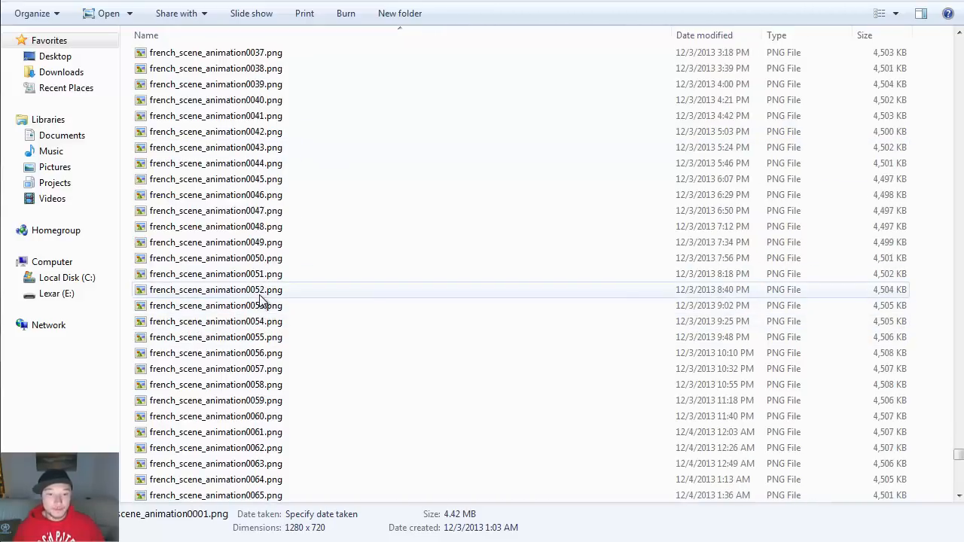
pyautogui.scroll(8, 260, 300)
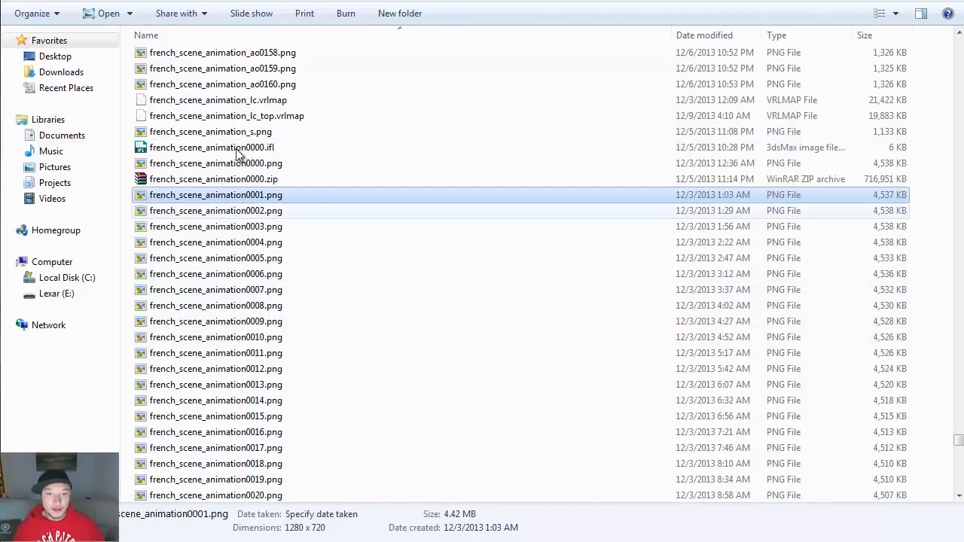
pyautogui.doubleClick(257, 197)
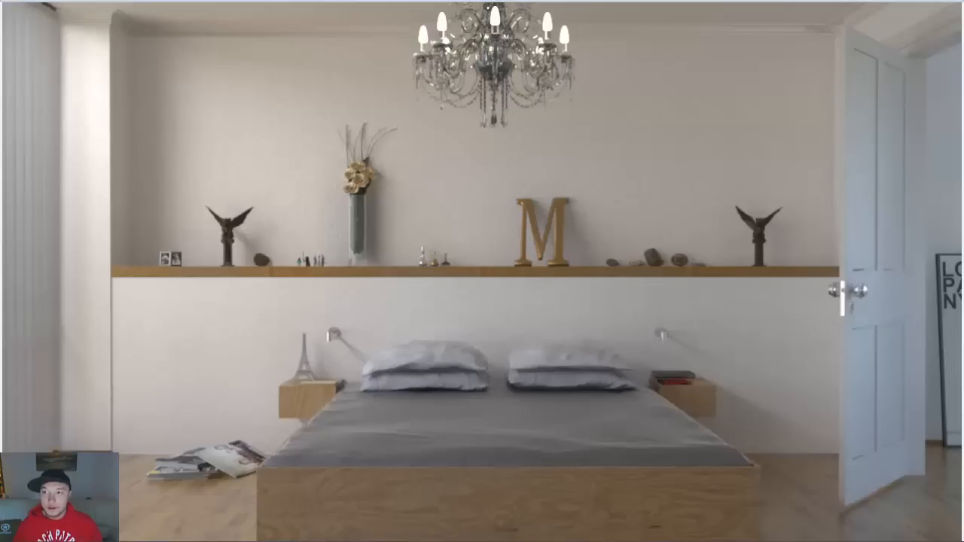
pyautogui.press('Right')
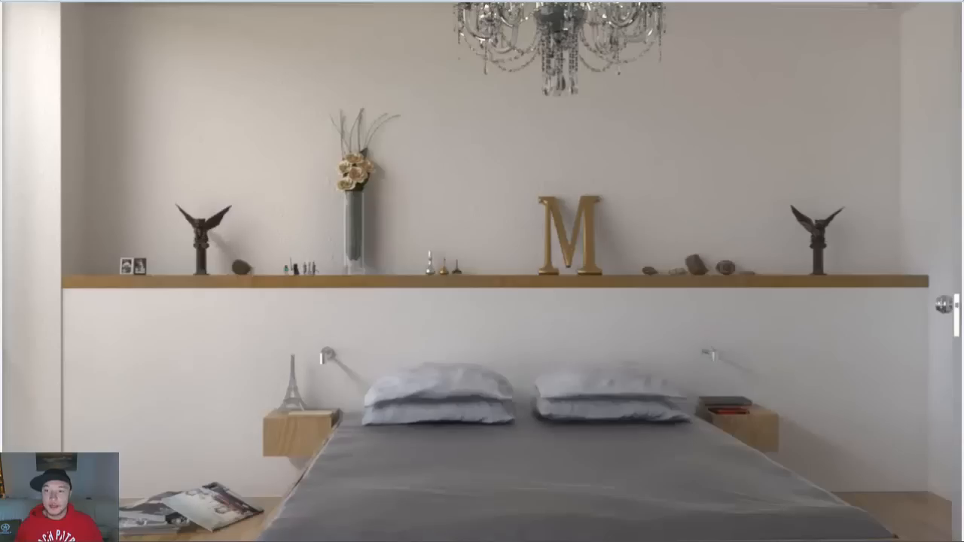
pyautogui.hotkey('alt', 'F4')
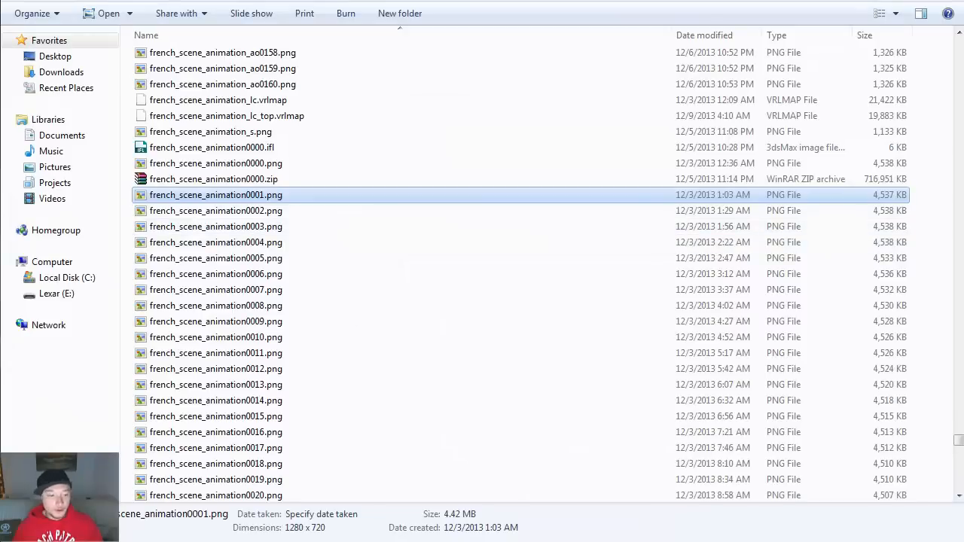
# - Switch to After Effects and create a new composition at 1280 x 720 px, square pixels, 24 frames per second and duration 0:00:06:17
pyautogui.press('super')
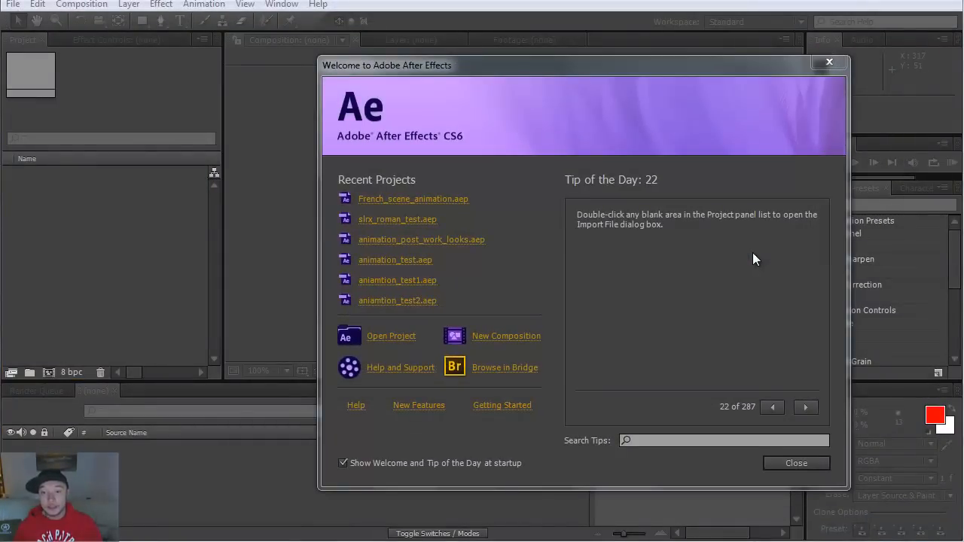
pyautogui.click(490, 342)
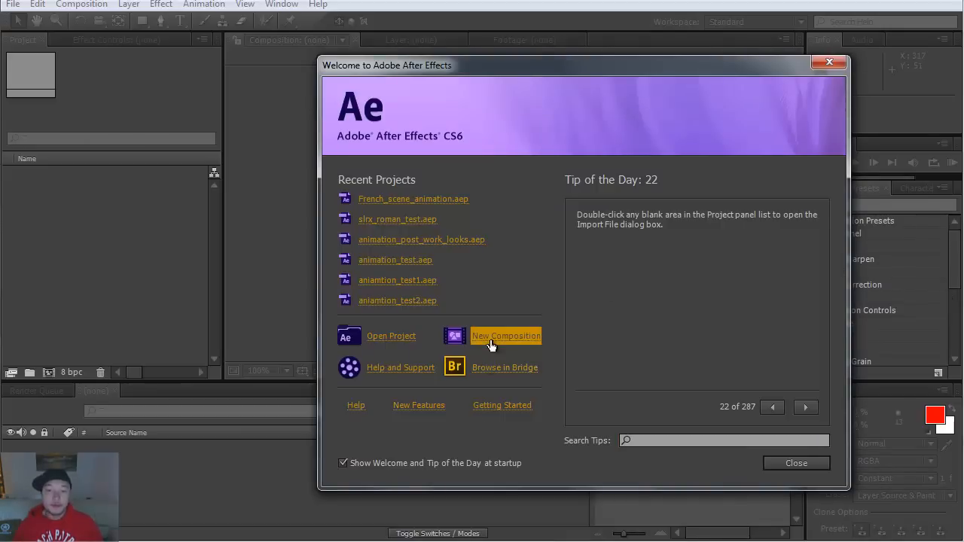
pyautogui.click(506, 202)
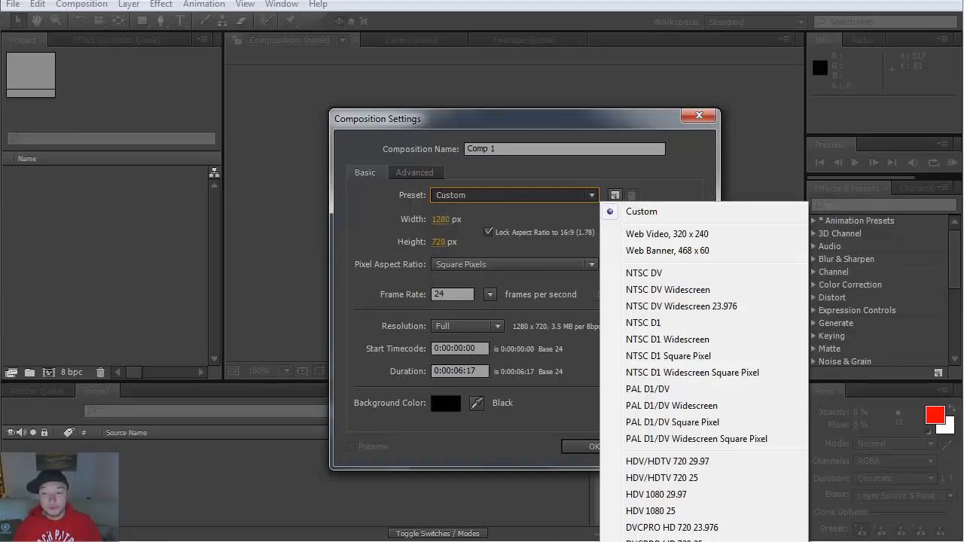
pyautogui.click(666, 218)
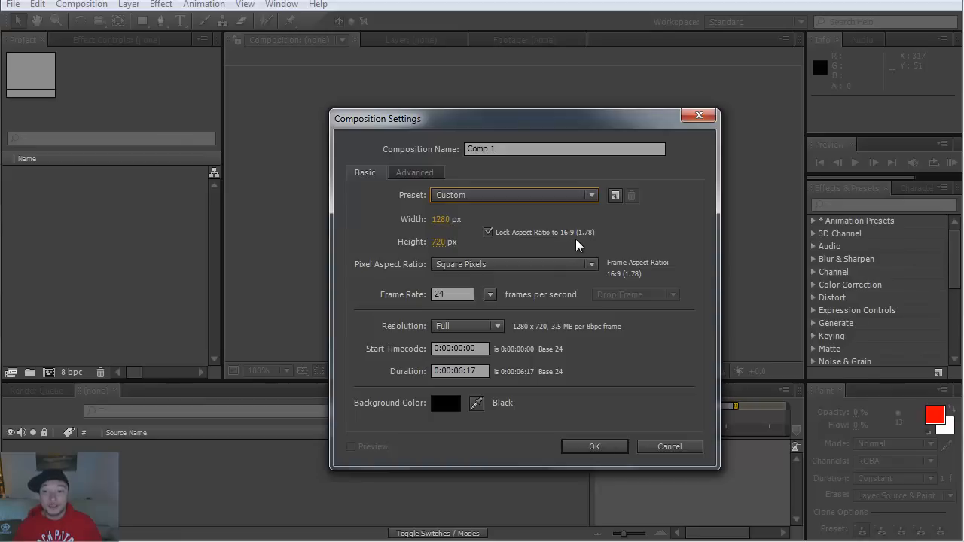
pyautogui.click(556, 265)
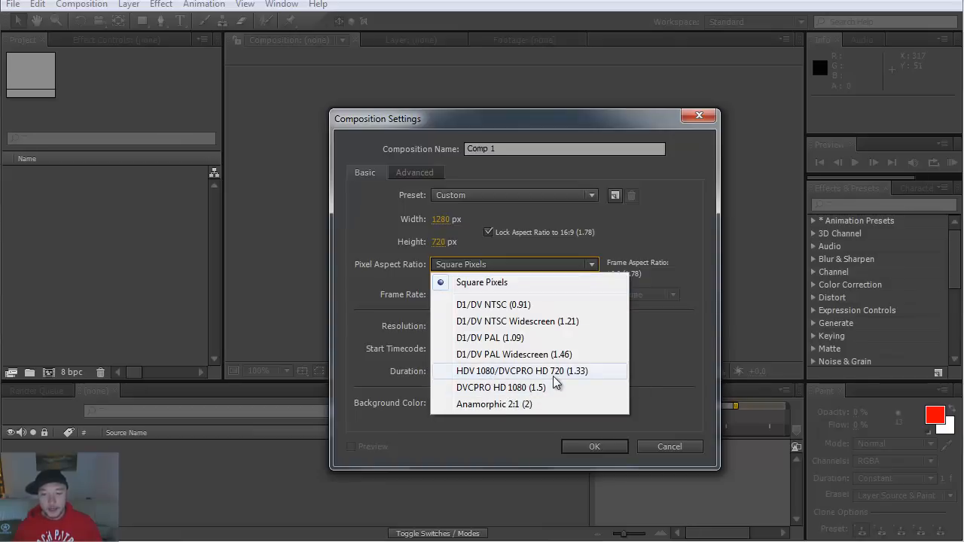
pyautogui.click(677, 338)
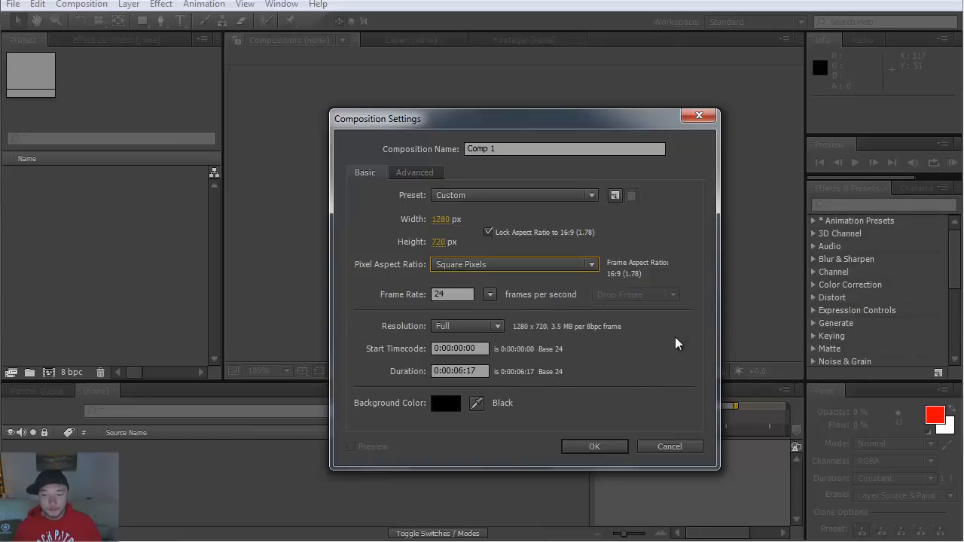
pyautogui.click(455, 294)
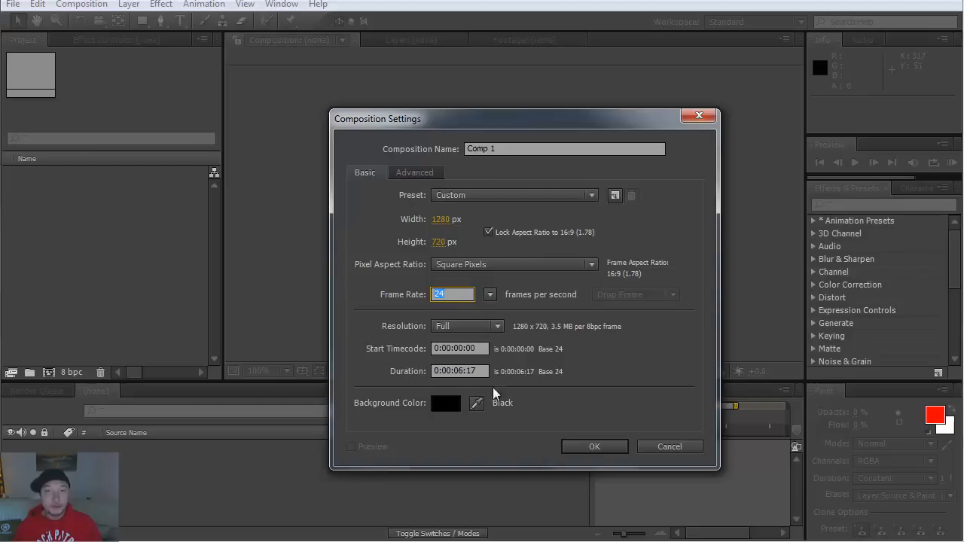
pyautogui.moveTo(482, 370); pyautogui.dragTo(431, 369)
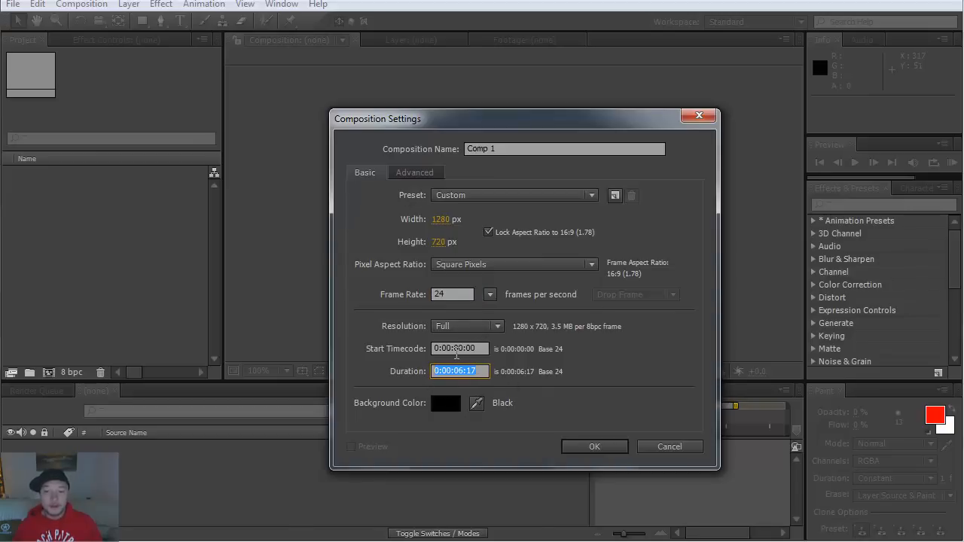
pyautogui.click(605, 447)
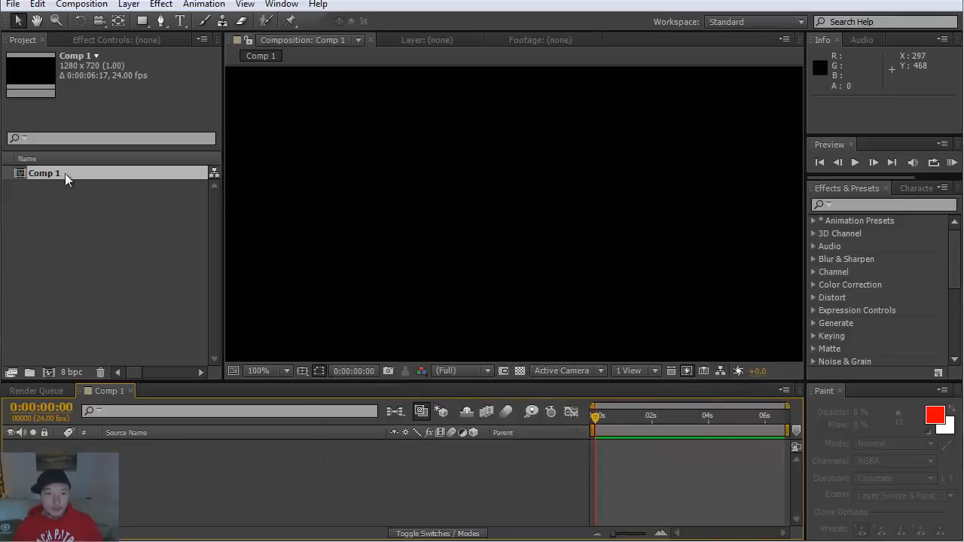
# - Rename the new composition "french scene passes assembly" in its composition settings
pyautogui.rightClick(45, 172)
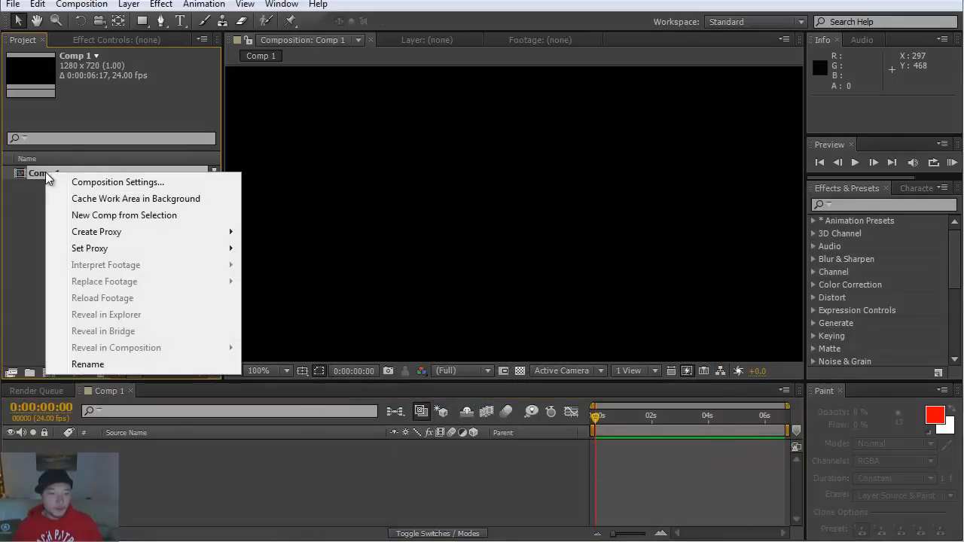
pyautogui.click(105, 183)
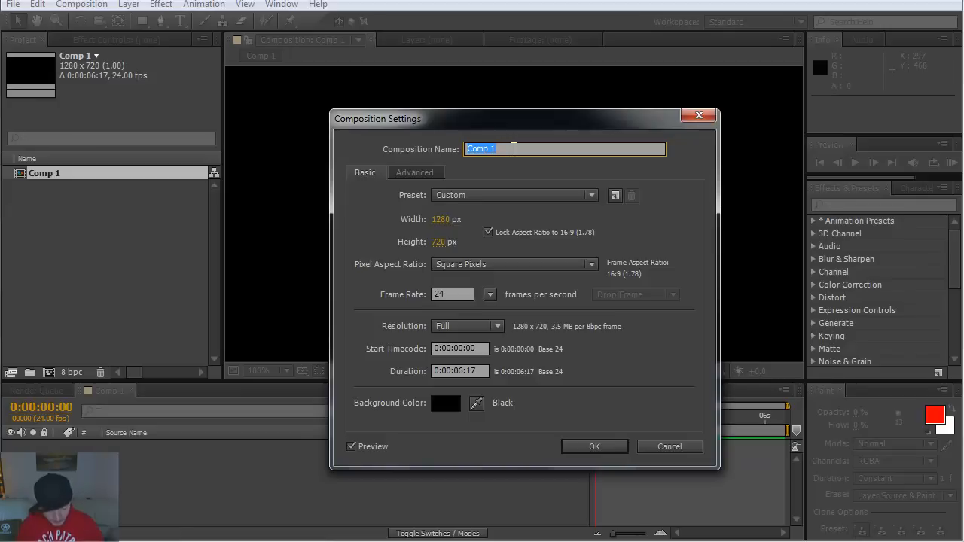
pyautogui.write('french scene passes assembly')
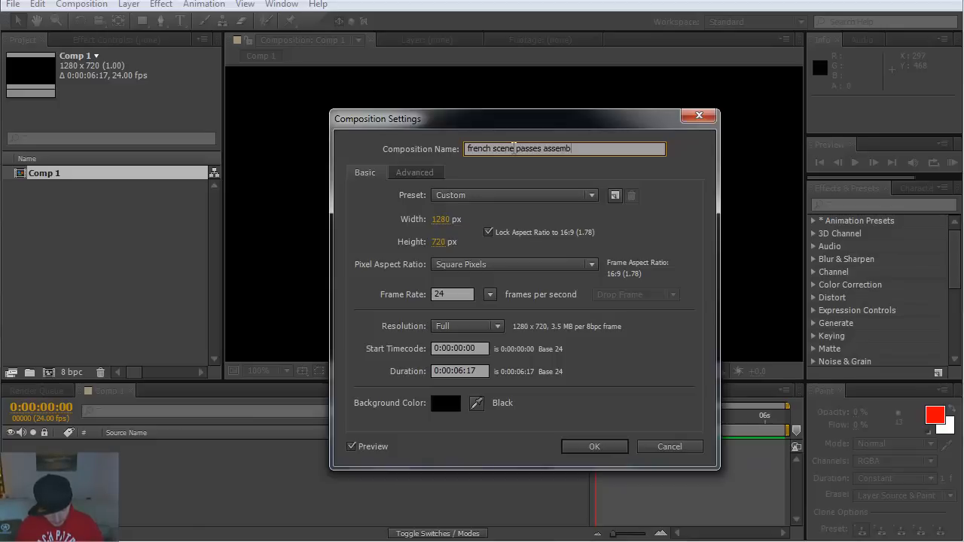
pyautogui.click(595, 447)
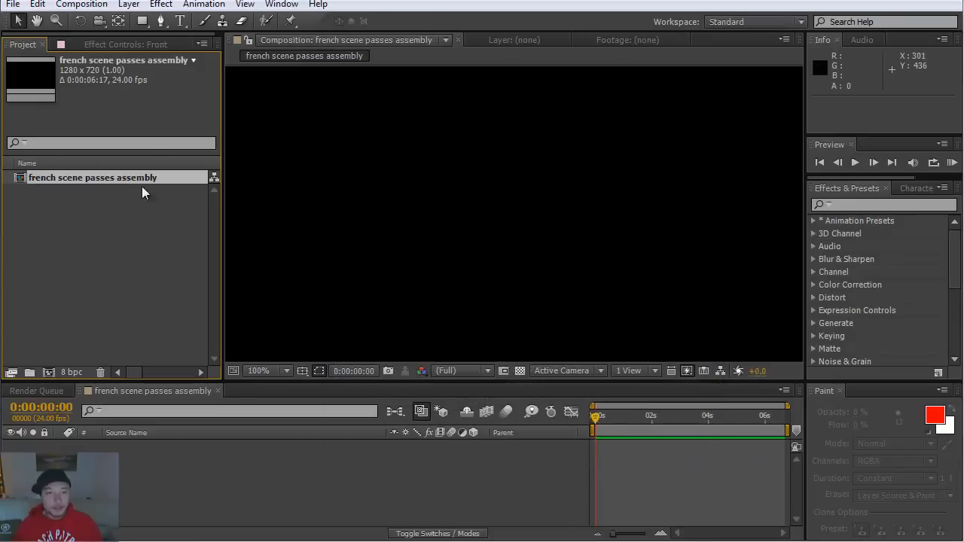
# - Import the PNG sequence starting with french_scene_animation0000.png from the Animation folder inside french_scene_animation
pyautogui.rightClick(60, 215)
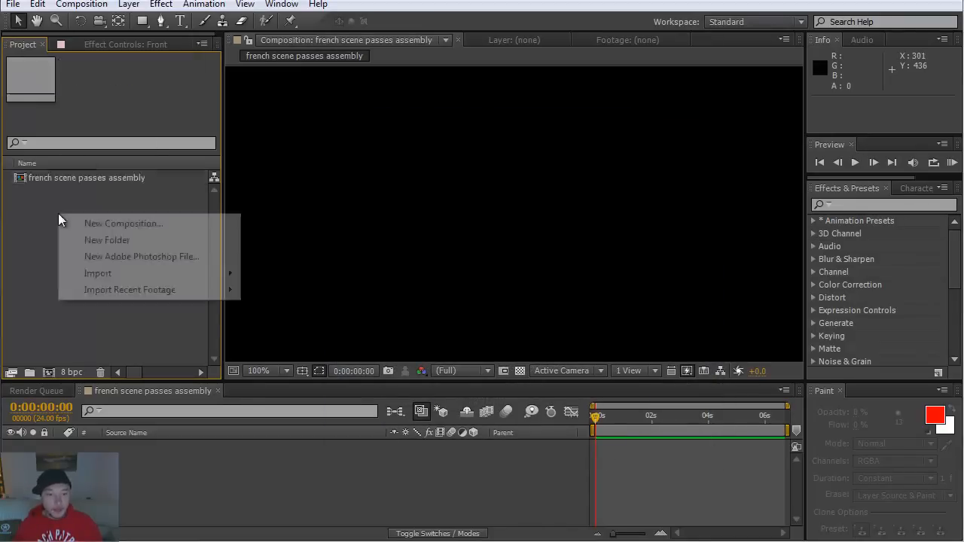
pyautogui.moveTo(155, 276)
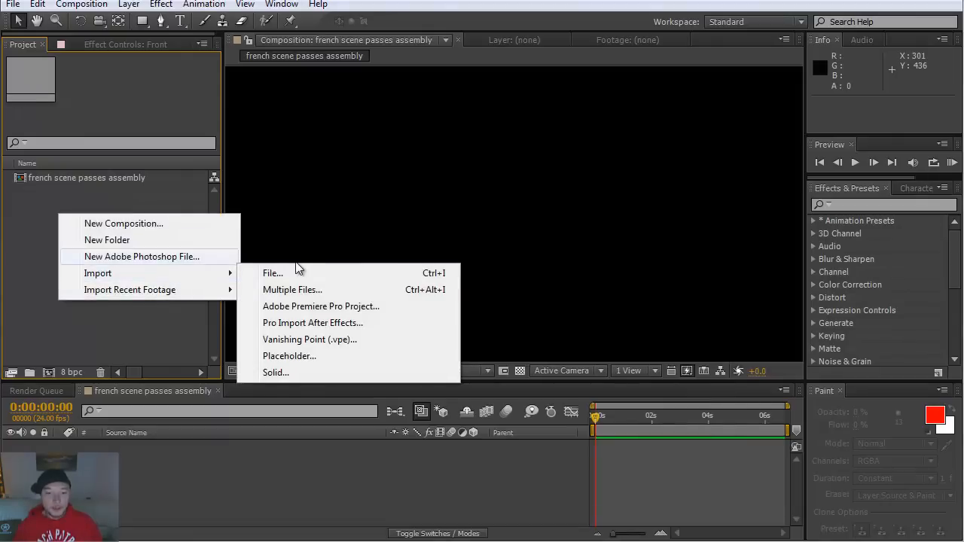
pyautogui.click(324, 275)
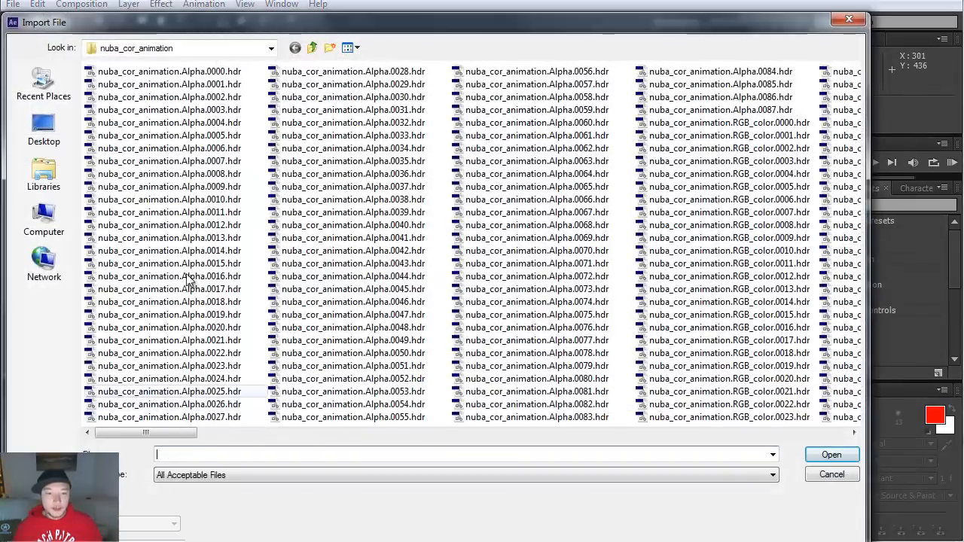
pyautogui.click(311, 47)
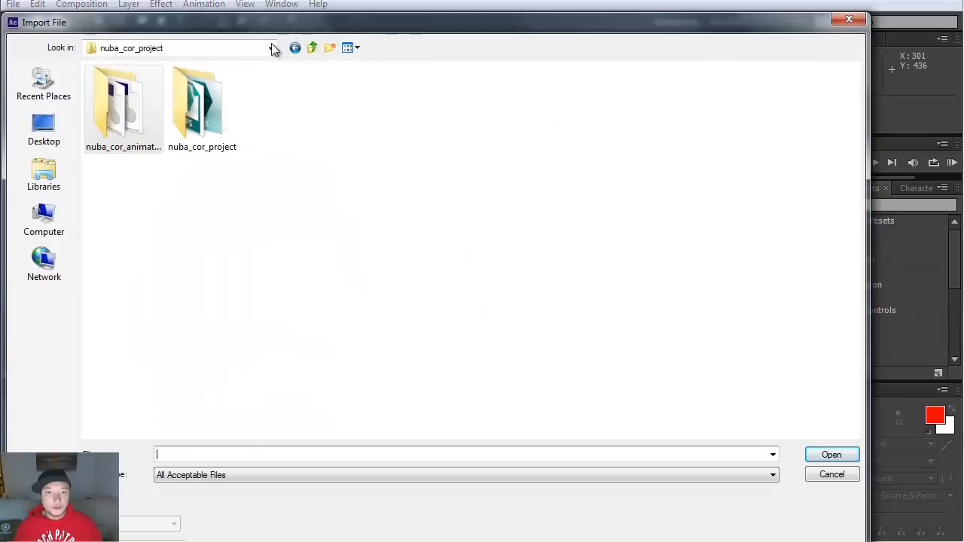
pyautogui.click(271, 47)
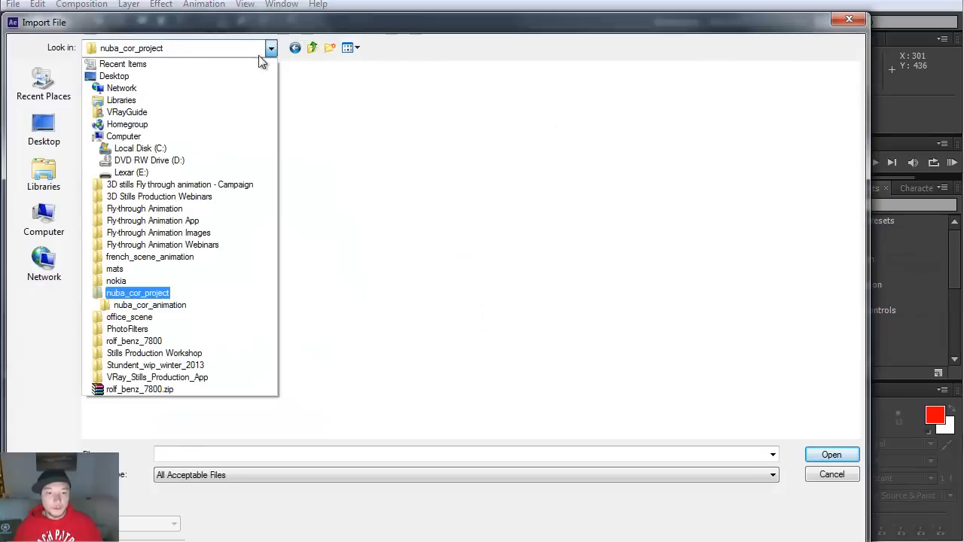
pyautogui.click(178, 257)
pyautogui.doubleClick(155, 119)
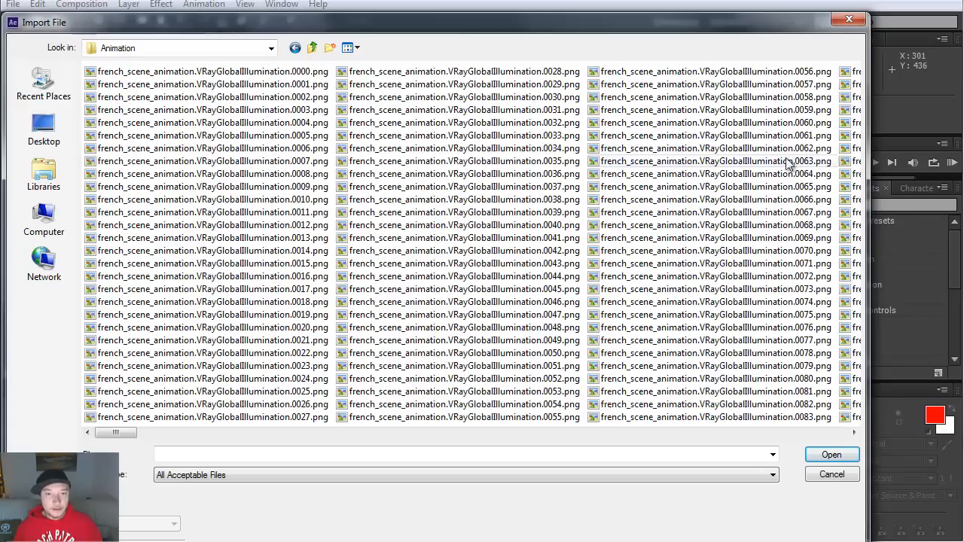
pyautogui.moveTo(126, 437); pyautogui.dragTo(757, 432)
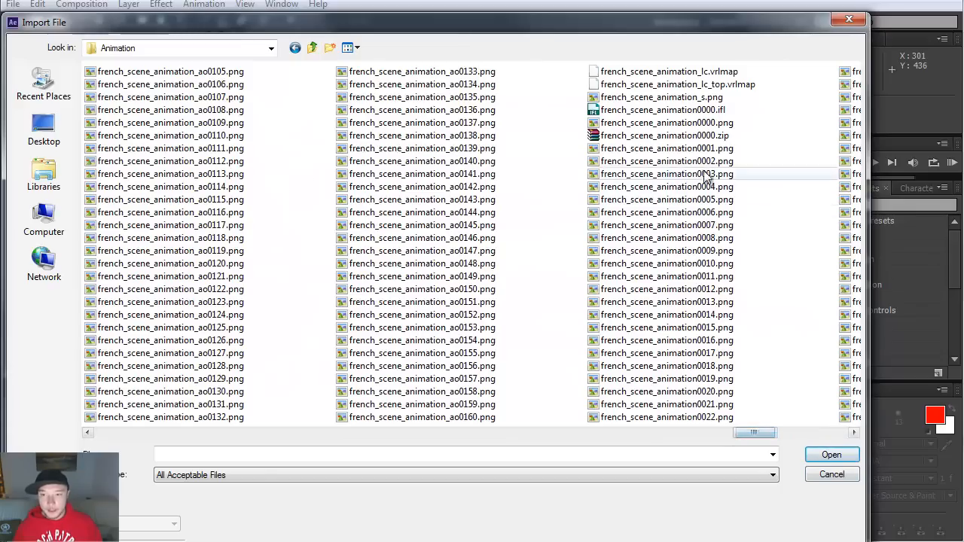
pyautogui.click(703, 124)
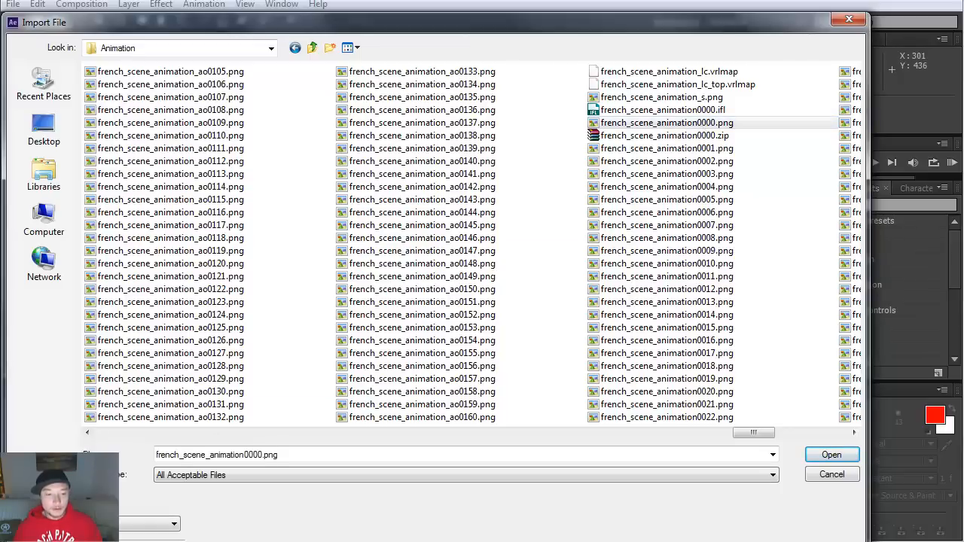
pyautogui.click(830, 455)
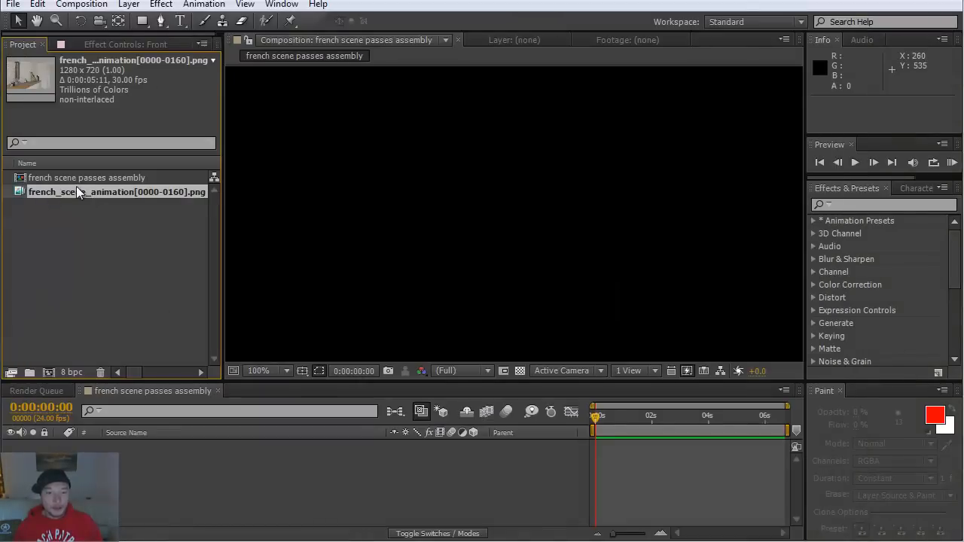
# - Interpret the imported french_scene_animation sequence at an assumed frame rate of 24 frames per second
pyautogui.rightClick(66, 190)
pyautogui.moveTo(209, 285)
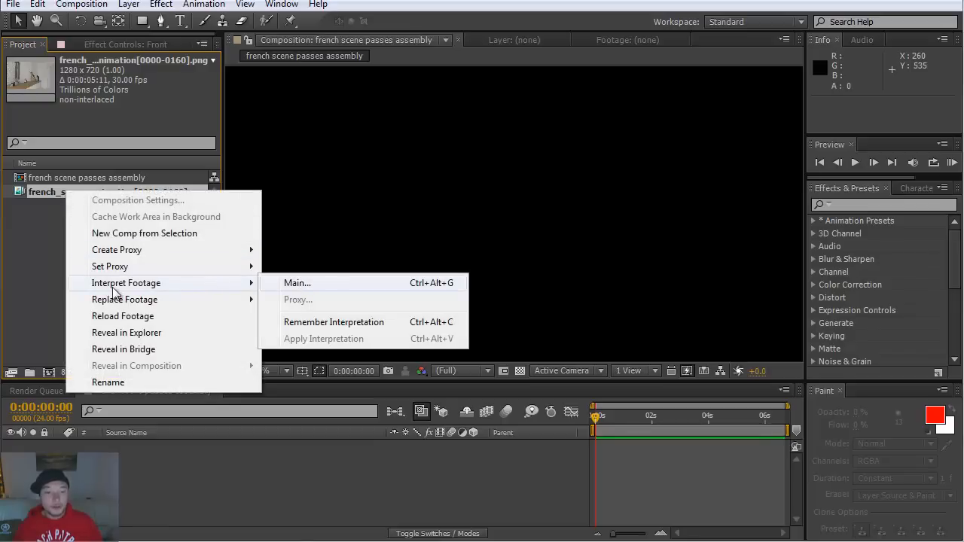
pyautogui.click(344, 285)
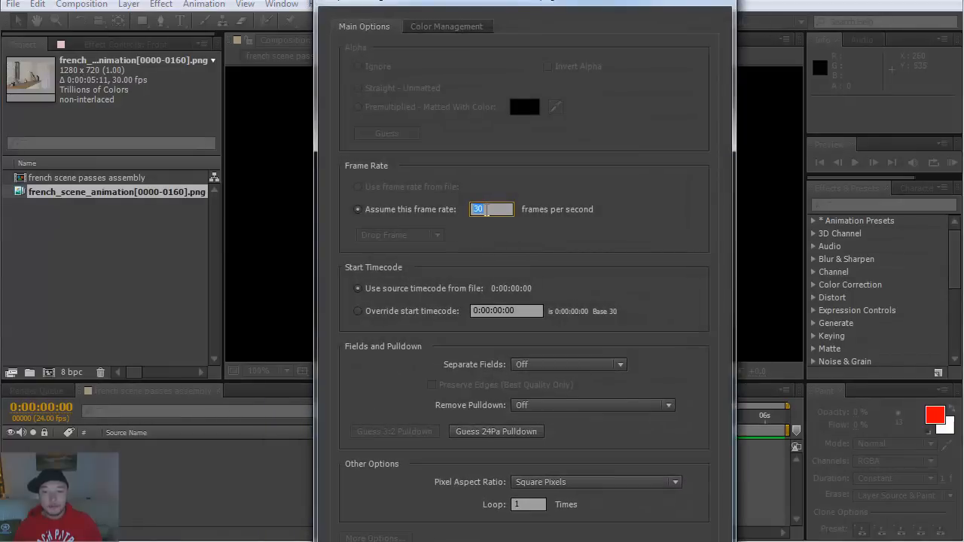
pyautogui.write('5')
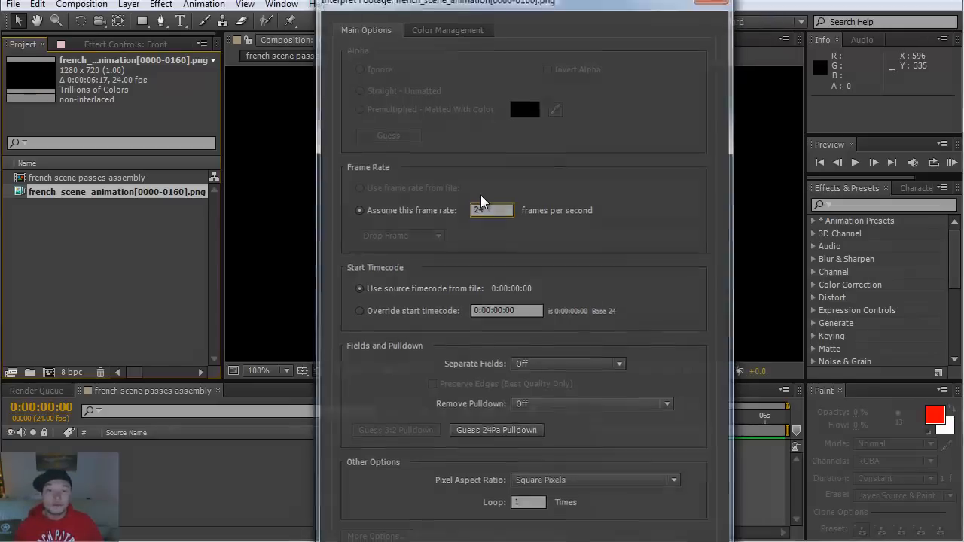
pyautogui.press('Return')
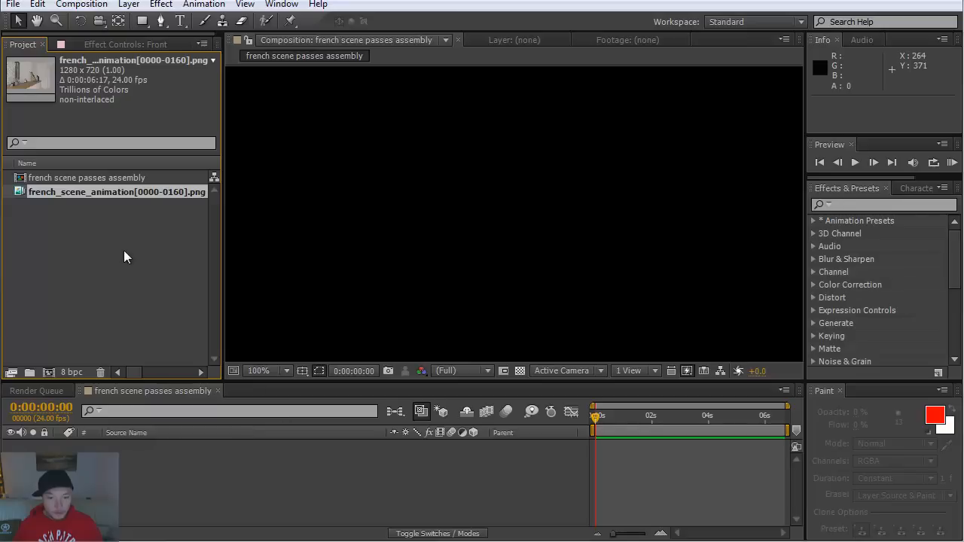
# - Add the french_scene_animation sequence to the composition's timeline as a layer and scrub through it to 0:00:01:03
pyautogui.moveTo(23, 195); pyautogui.dragTo(124, 455)
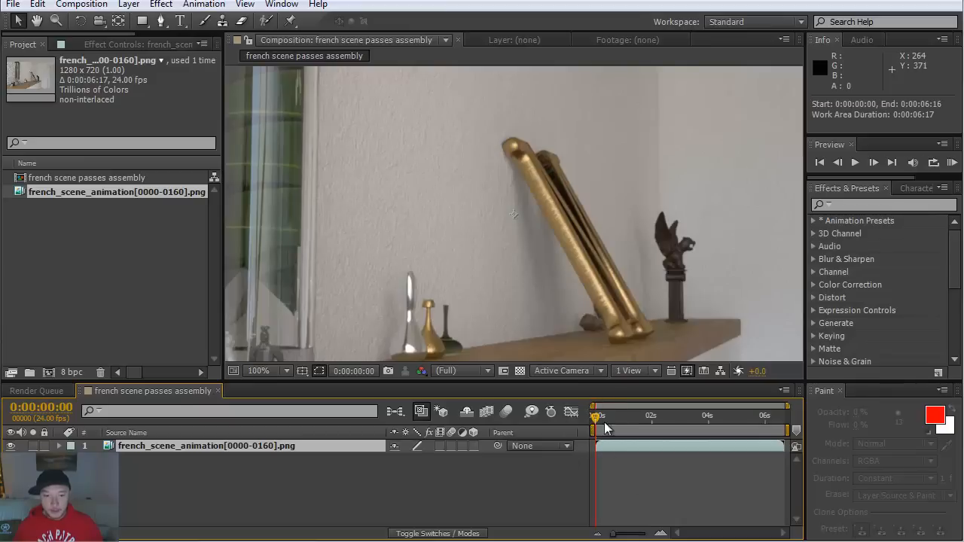
pyautogui.click(703, 421)
pyautogui.moveTo(716, 425); pyautogui.dragTo(627, 427)
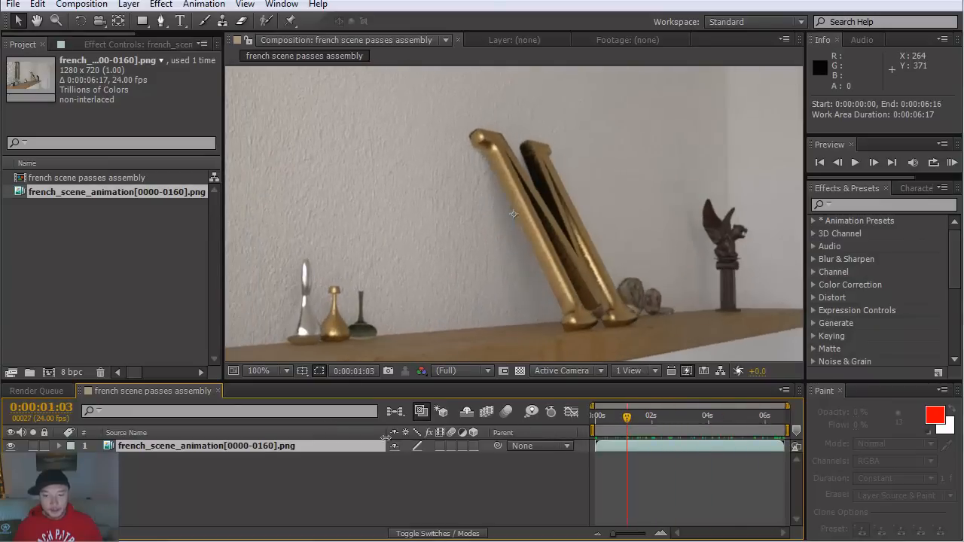
# - Move the current time to 0:00:06:12 in a widened timeline and set the composition viewer's magnification to Fit
pyautogui.moveTo(374, 427); pyautogui.dragTo(143, 433)
pyautogui.moveTo(415, 415); pyautogui.dragTo(773, 417)
pyautogui.click(286, 371)
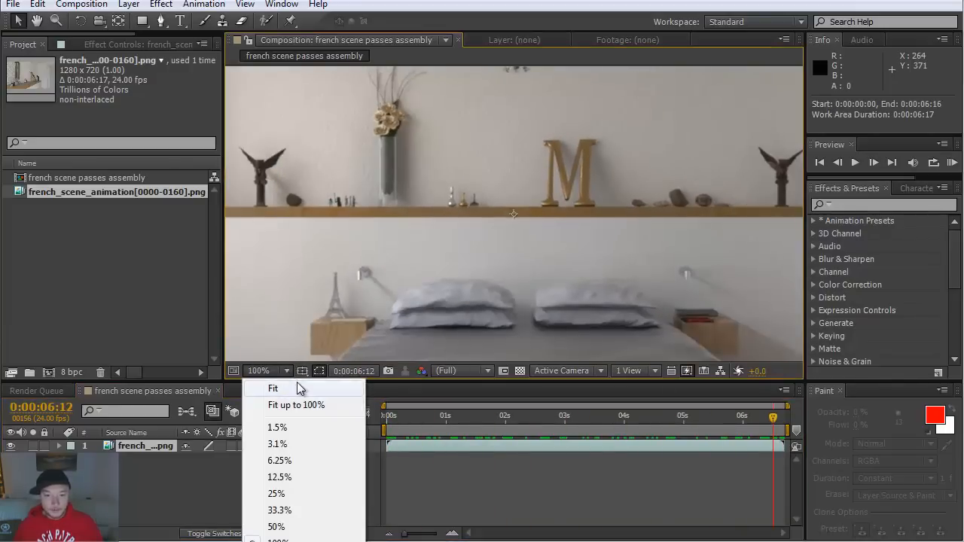
pyautogui.click(292, 388)
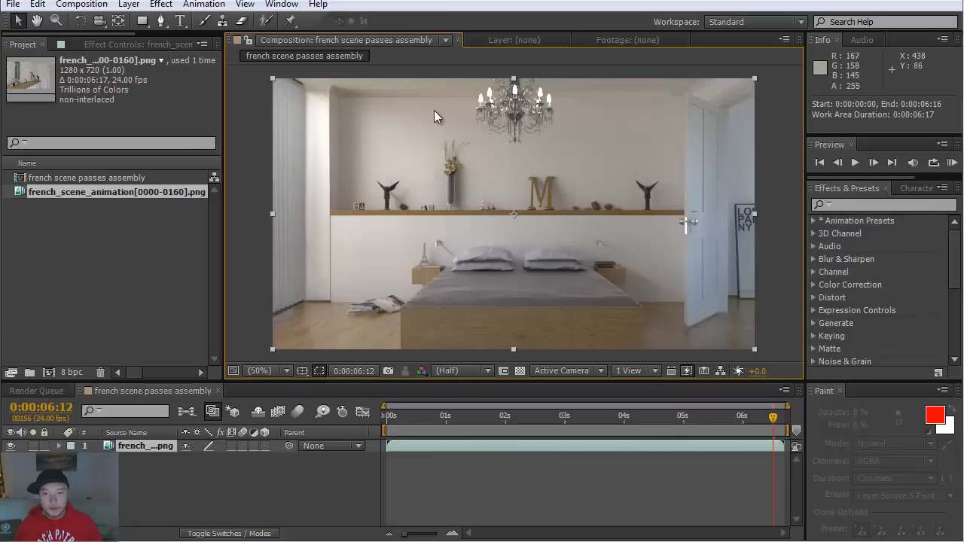
# - Scrub the animation to its last frame at 0:00:06:16 and examine the shelf, wall and curtain areas at close magnification
pyautogui.moveTo(390, 422); pyautogui.dragTo(801, 432)
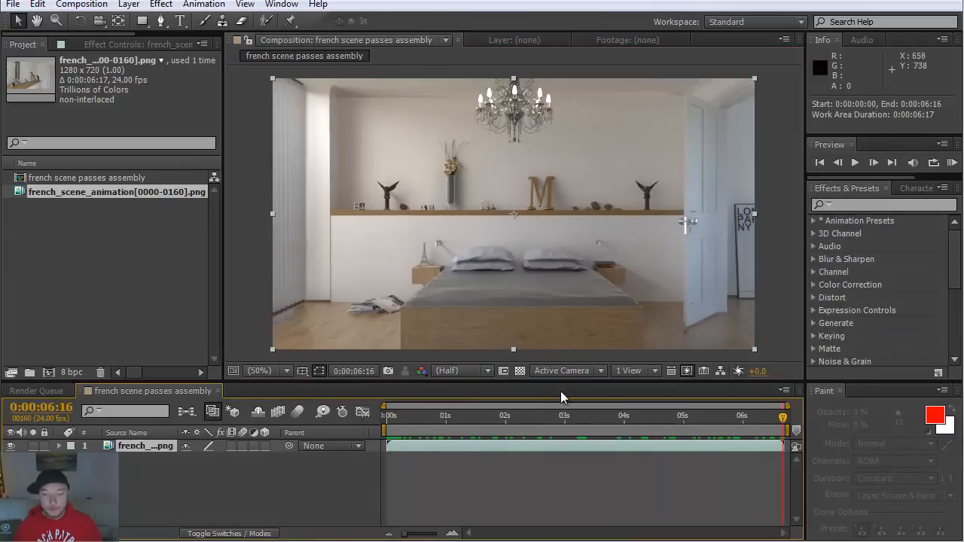
pyautogui.scroll(6, 351, 146)
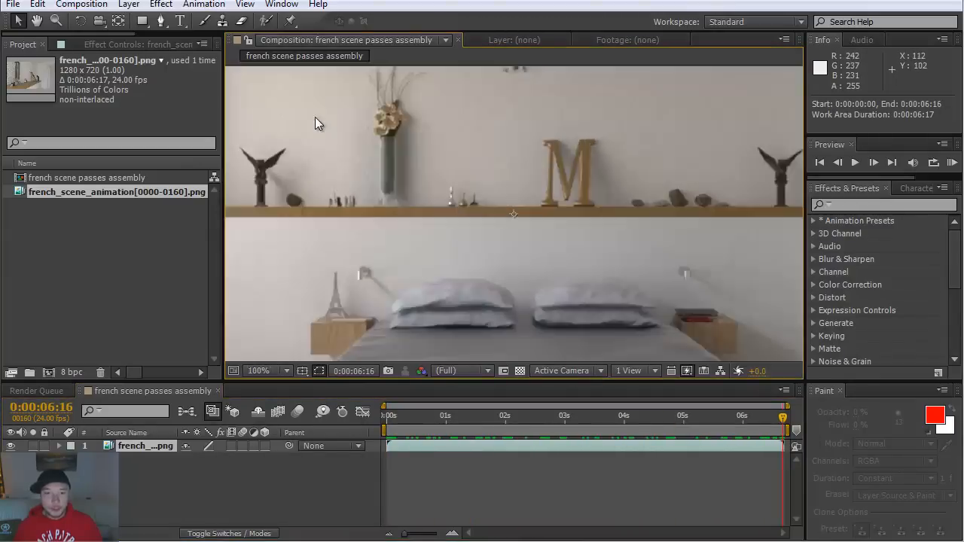
pyautogui.scroll(-1, 330, 125)
pyautogui.press('space')
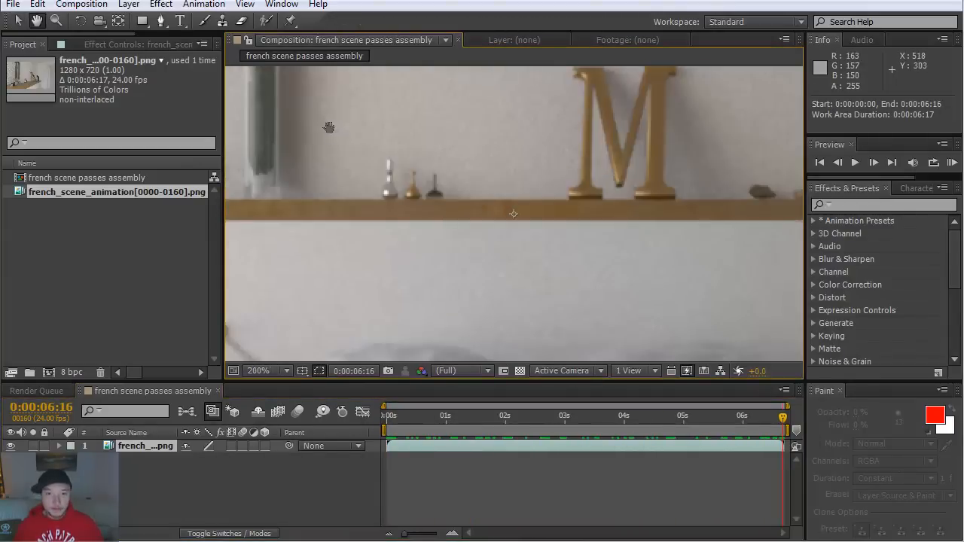
pyautogui.moveTo(330, 127); pyautogui.dragTo(734, 345)
pyautogui.moveTo(414, 190); pyautogui.dragTo(721, 238)
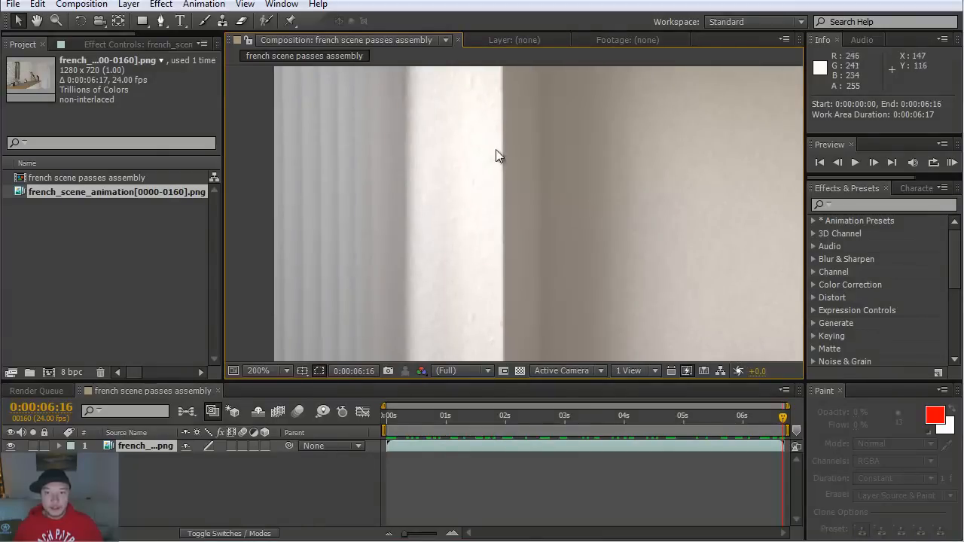
pyautogui.scroll(-1, 492, 213)
pyautogui.press('space')
pyautogui.moveTo(491, 214); pyautogui.dragTo(370, 157)
pyautogui.moveTo(624, 205); pyautogui.dragTo(511, 152)
pyautogui.scroll(-1, 585, 196)
pyautogui.press('space')
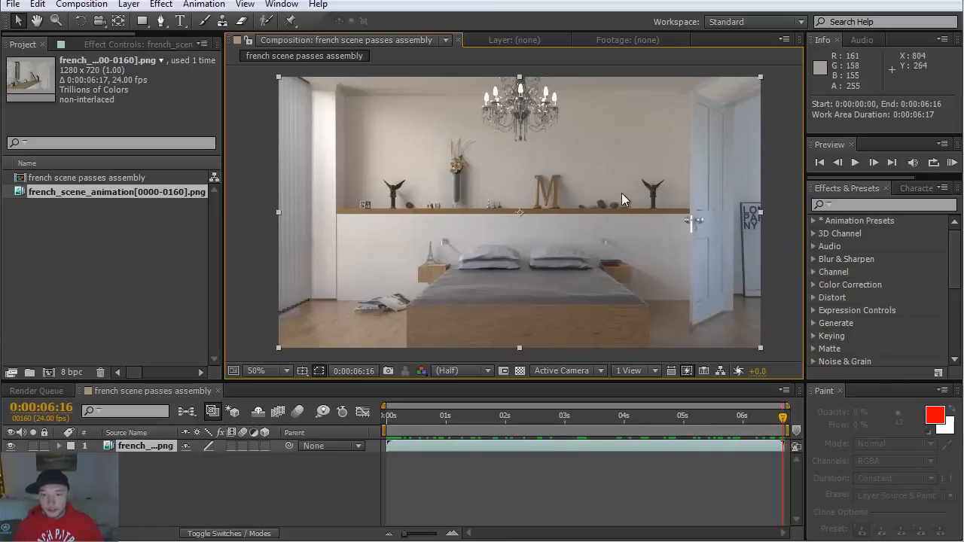
# - Import the french_scene_animation.VRayGlobalIllumination PNG sequence from the Animation folder
pyautogui.rightClick(60, 222)
pyautogui.moveTo(140, 281)
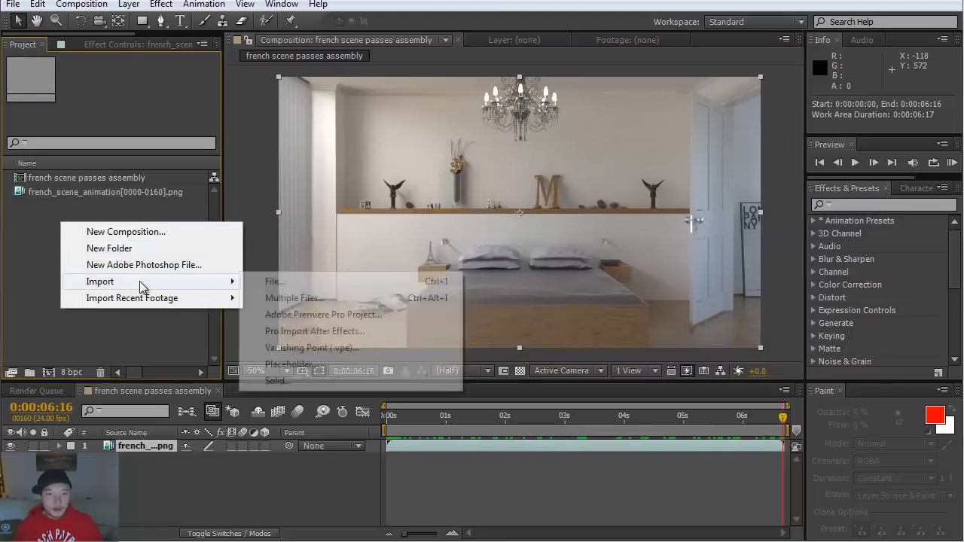
pyautogui.click(336, 299)
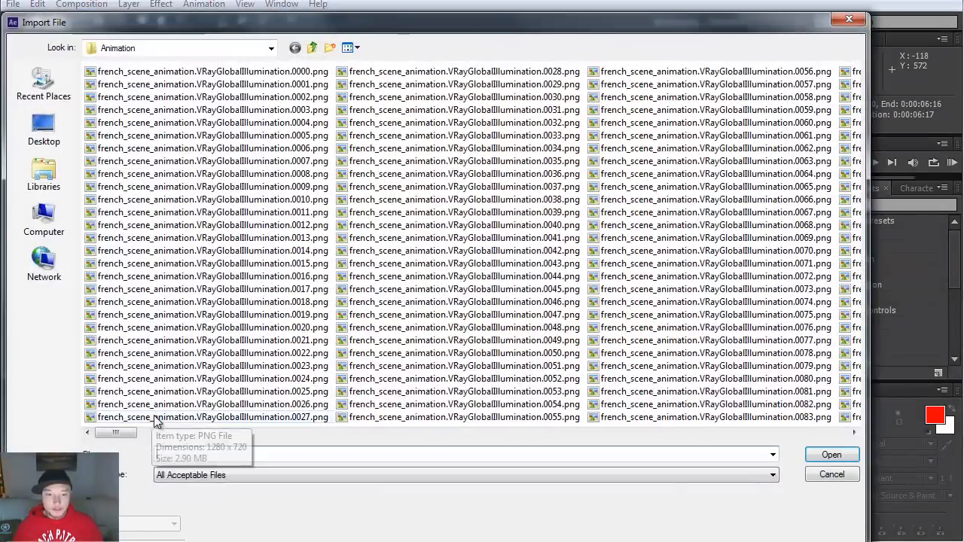
pyautogui.click(194, 186)
pyautogui.doubleClick(193, 186)
# - Interpret the VRayGlobalIllumination sequence at an assumed frame rate of 24 frames per second
pyautogui.rightClick(36, 191)
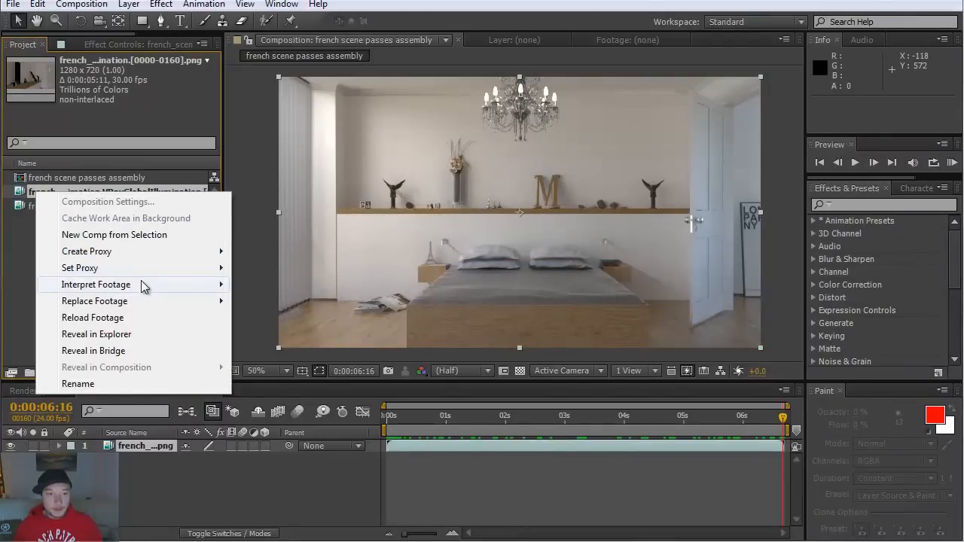
pyautogui.click(265, 284)
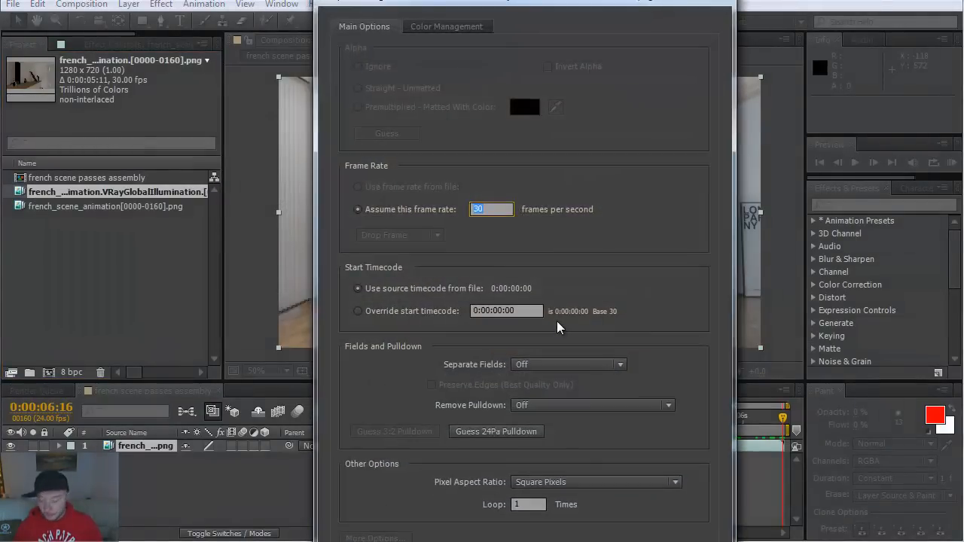
pyautogui.write('24')
pyautogui.press('Return')
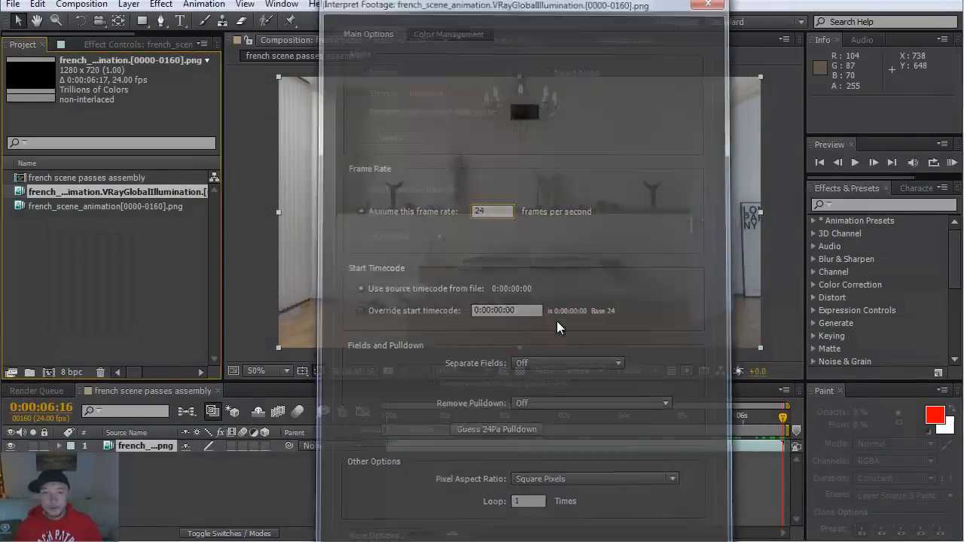
# - Add the VRayGlobalIllumination sequence above the main animation layer in the timeline and set its blending mode to Overlay
pyautogui.moveTo(22, 194); pyautogui.dragTo(70, 443)
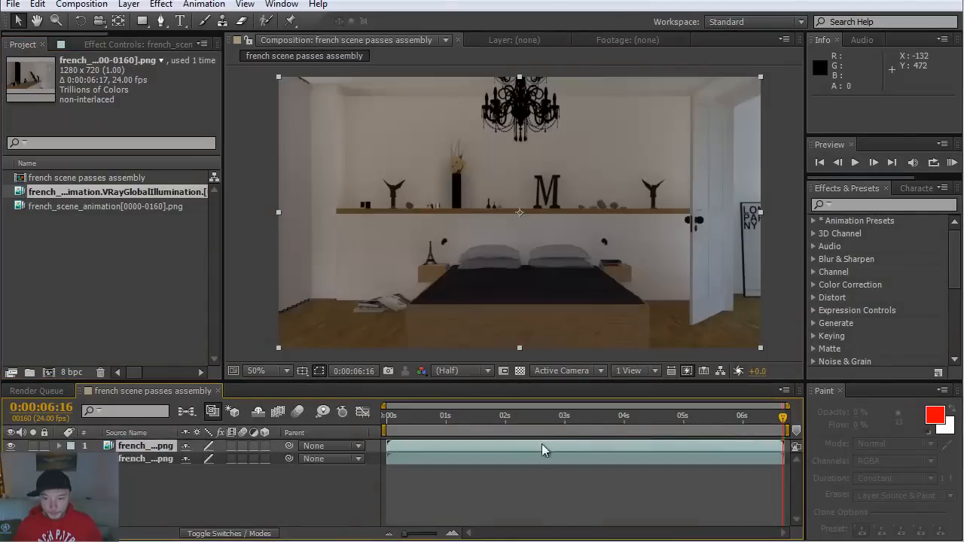
pyautogui.rightClick(400, 446)
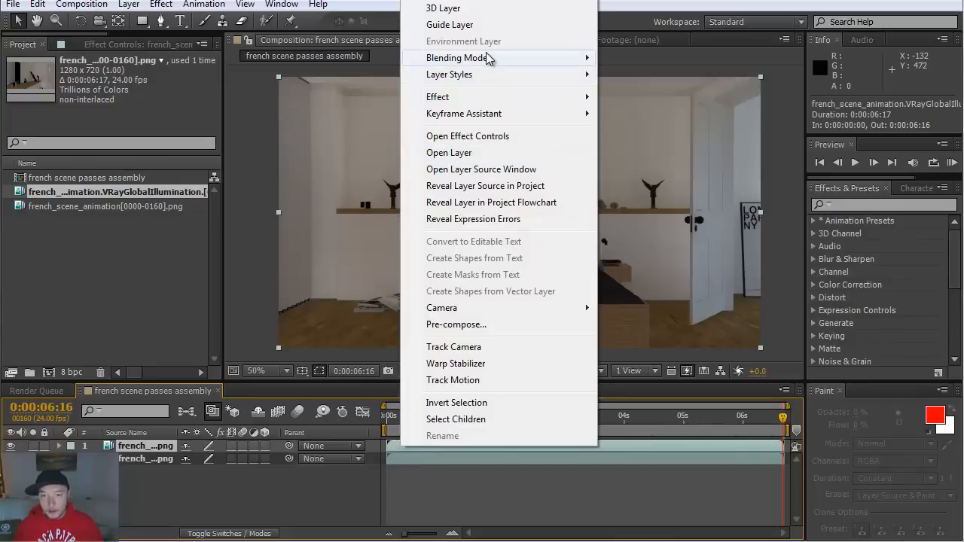
pyautogui.moveTo(490, 58)
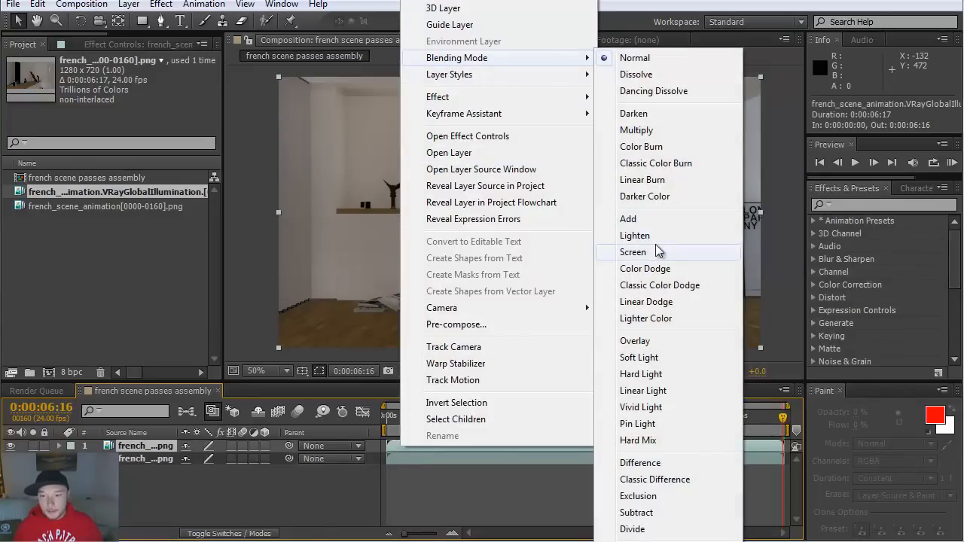
pyautogui.click(661, 340)
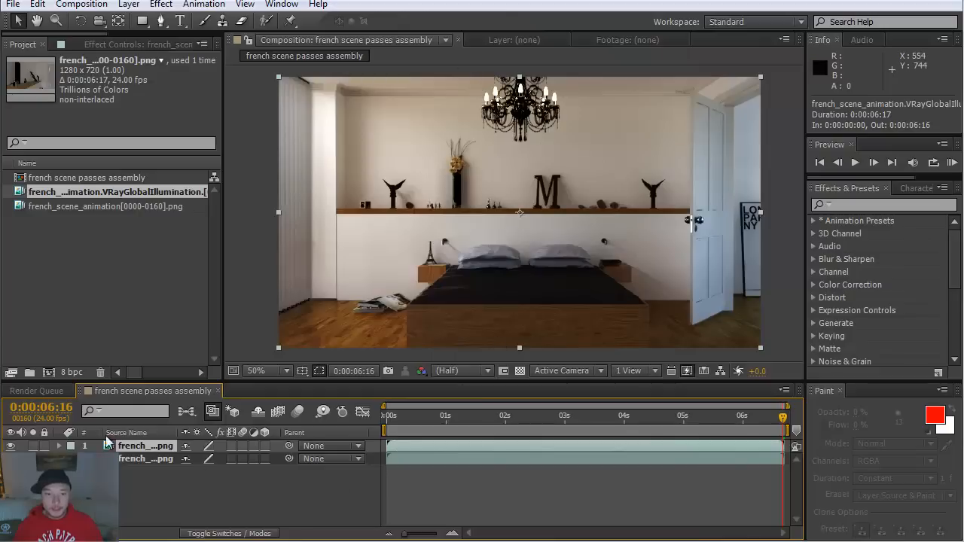
# - Reveal the VRayGlobalIllumination layer's transform properties and set its opacity to 22%
pyautogui.click(59, 447)
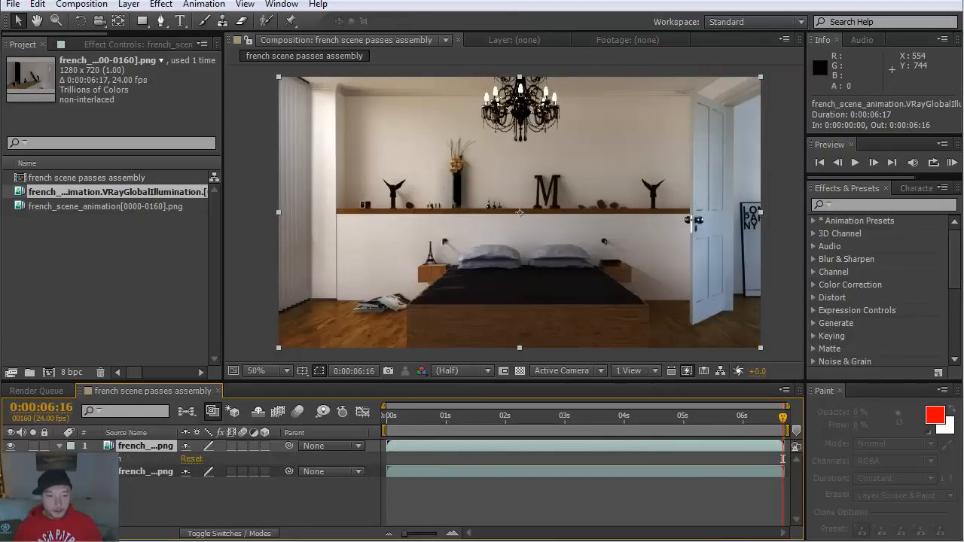
pyautogui.click(70, 459)
pyautogui.moveTo(188, 520); pyautogui.dragTo(137, 520)
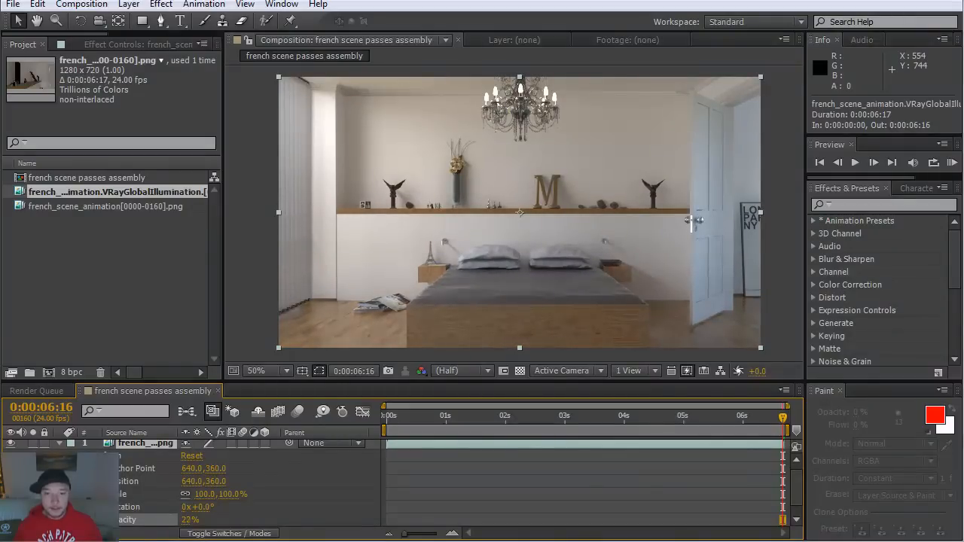
# - Toggle the VRayGlobalIllumination layer's visibility off and on repeatedly to compare the image with and without the pass
pyautogui.click(9, 443)
pyautogui.click(10, 443)
pyautogui.click(9, 443)
pyautogui.click(10, 443)
pyautogui.click(10, 443)
pyautogui.click(10, 443)
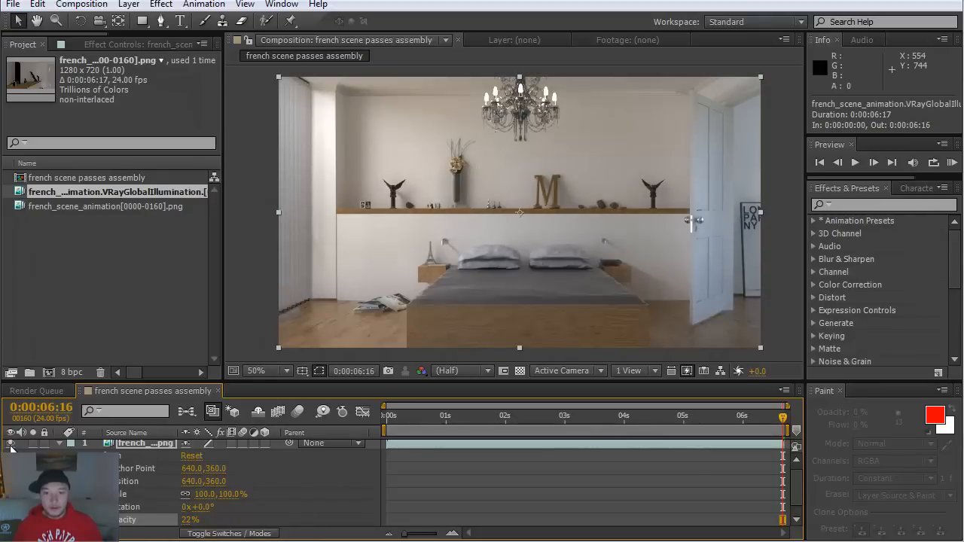
# - Import the PNG sequence starting with french_scene_animation.VRayRawReflection.0000.png from the Animation folder
pyautogui.rightClick(152, 264)
pyautogui.moveTo(272, 319)
pyautogui.click(411, 326)
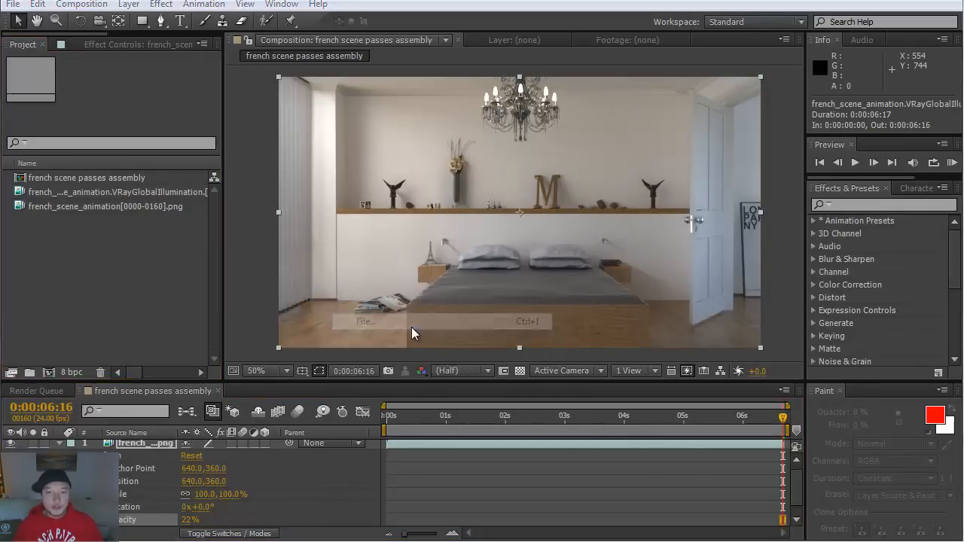
pyautogui.moveTo(121, 421); pyautogui.dragTo(202, 443)
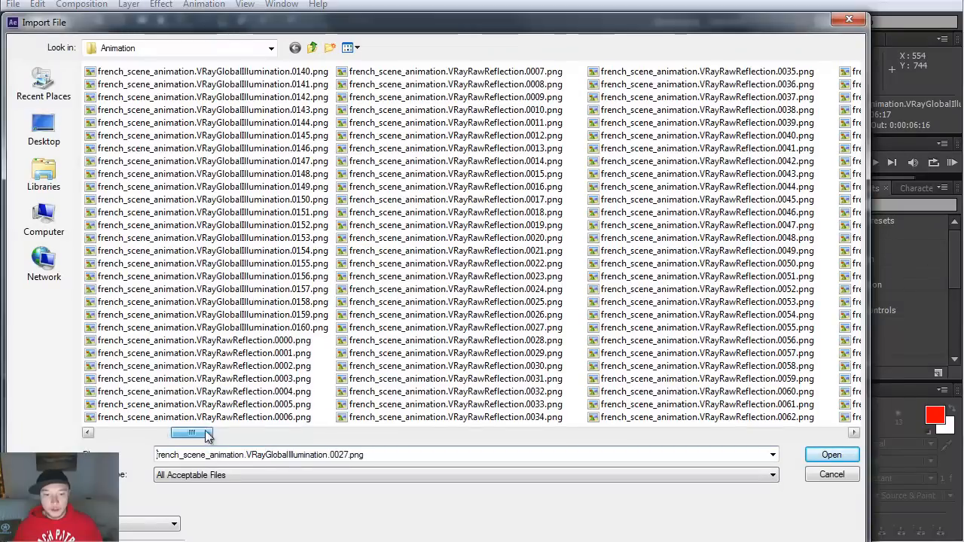
pyautogui.click(263, 341)
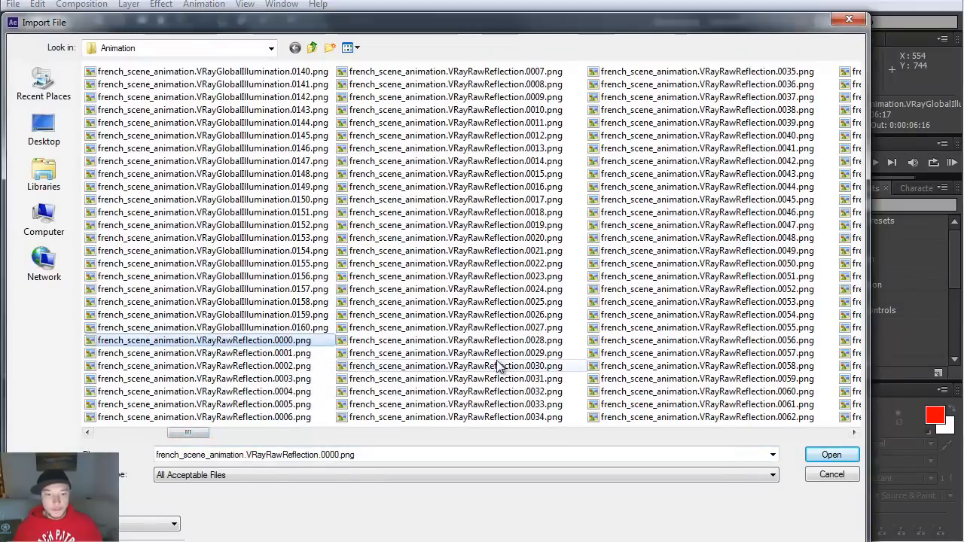
pyautogui.click(833, 457)
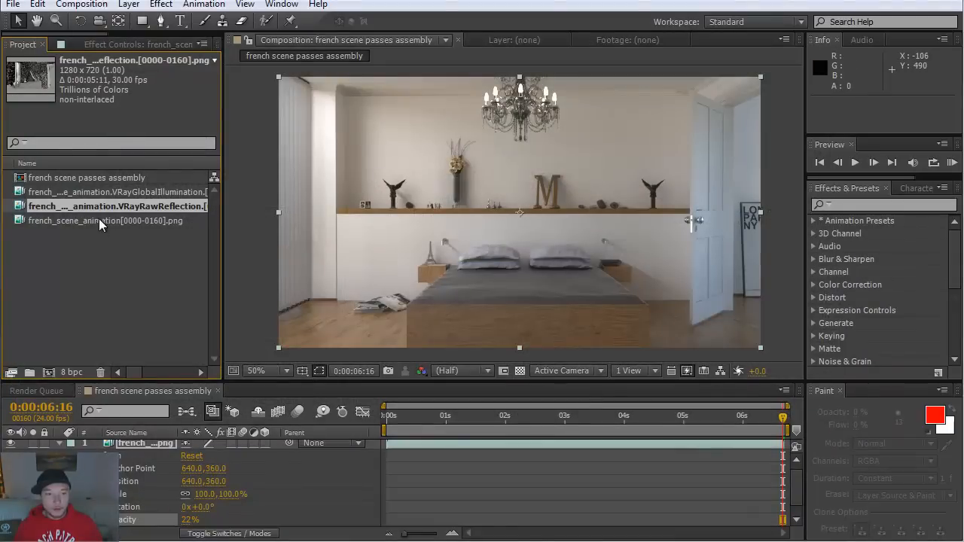
# - Add the VRayRawReflection sequence to the timeline as the topmost layer
pyautogui.rightClick(99, 206)
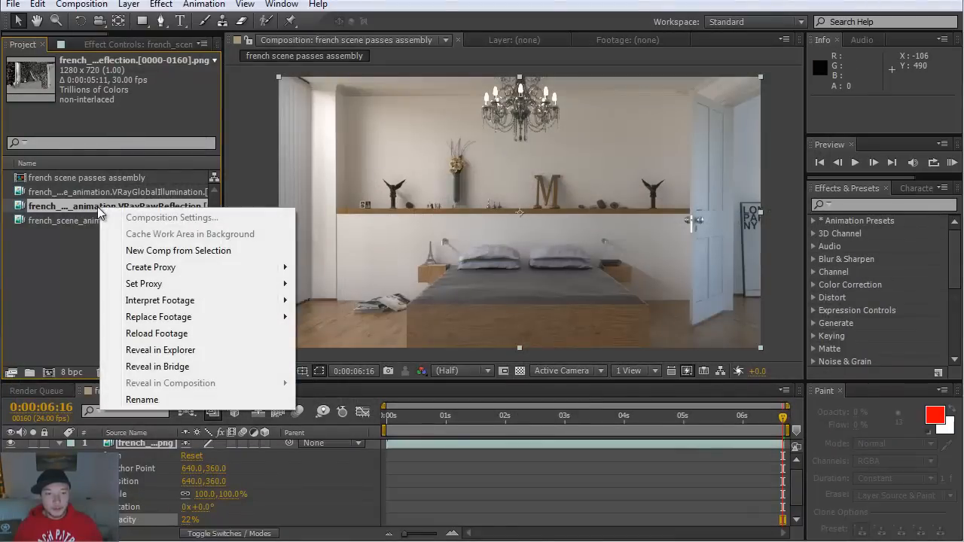
pyautogui.click(31, 205)
pyautogui.moveTo(17, 206); pyautogui.dragTo(75, 448)
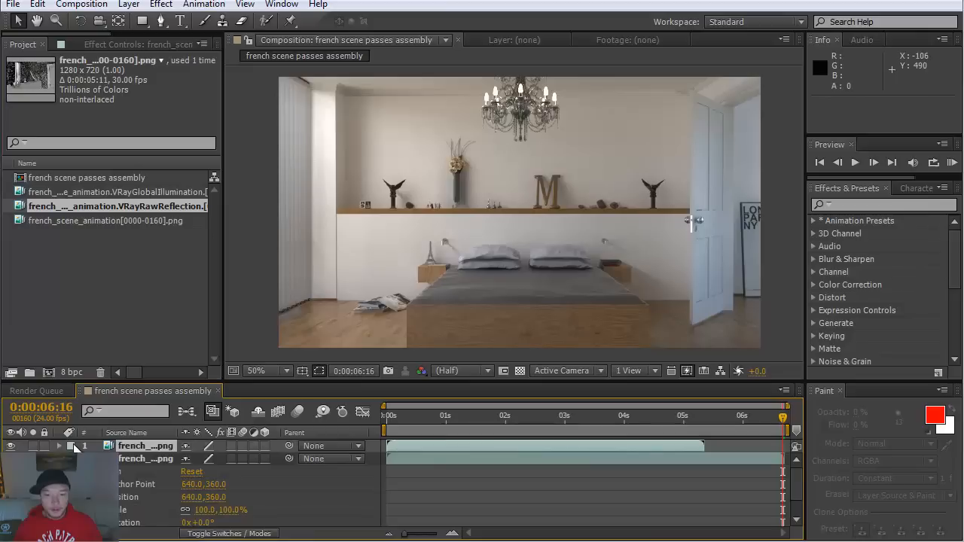
# - Interpret the VRayRawReflection sequence at an assumed frame rate of 24 frames per second
pyautogui.rightClick(101, 209)
pyautogui.moveTo(183, 301)
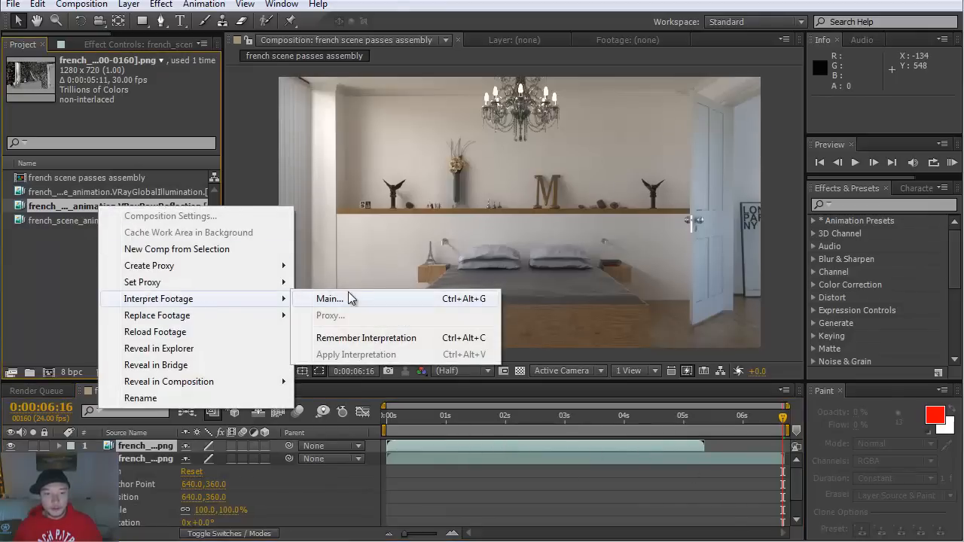
pyautogui.click(329, 299)
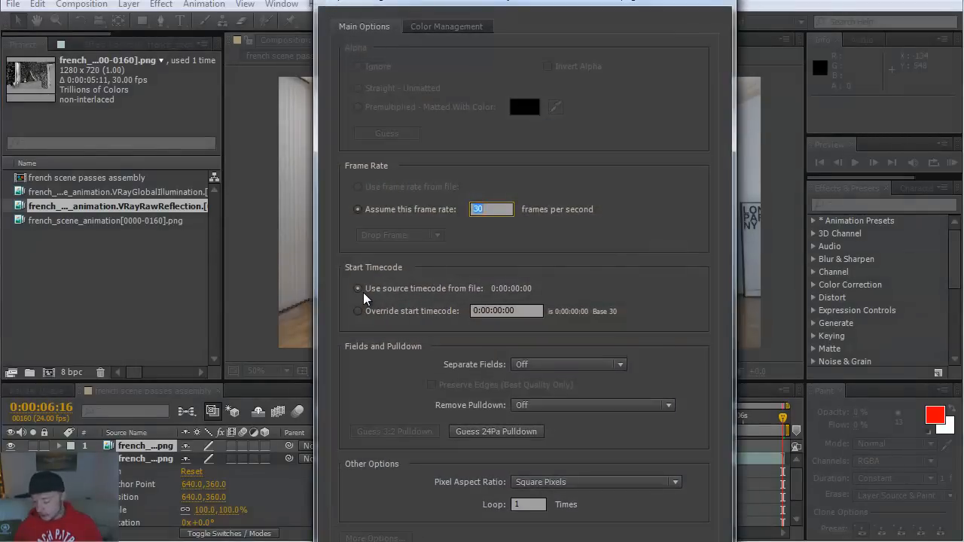
pyautogui.write('24')
pyautogui.press('Return')
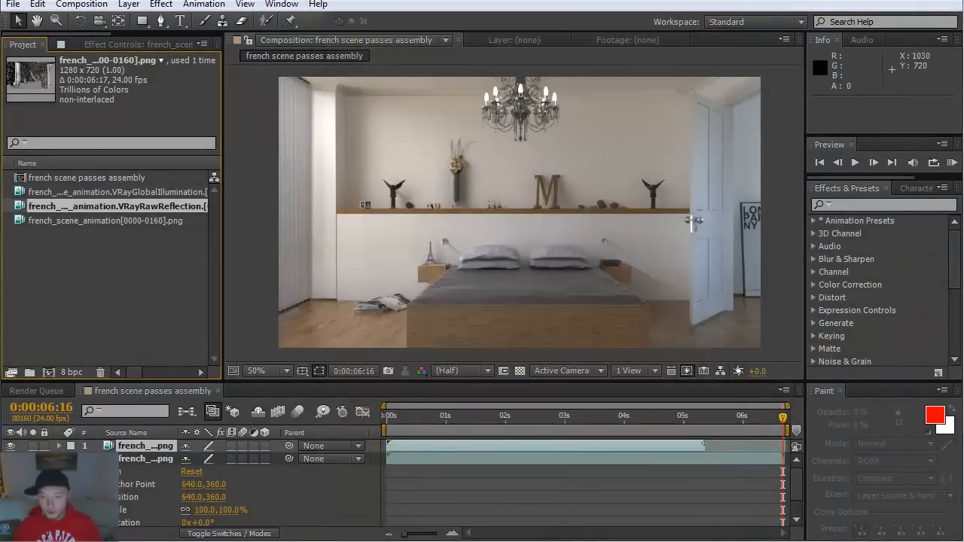
# - Extend the VRayRawReflection layer's end to the last frame of the composition and collapse the expanded layer properties
pyautogui.moveTo(719, 416); pyautogui.dragTo(809, 426)
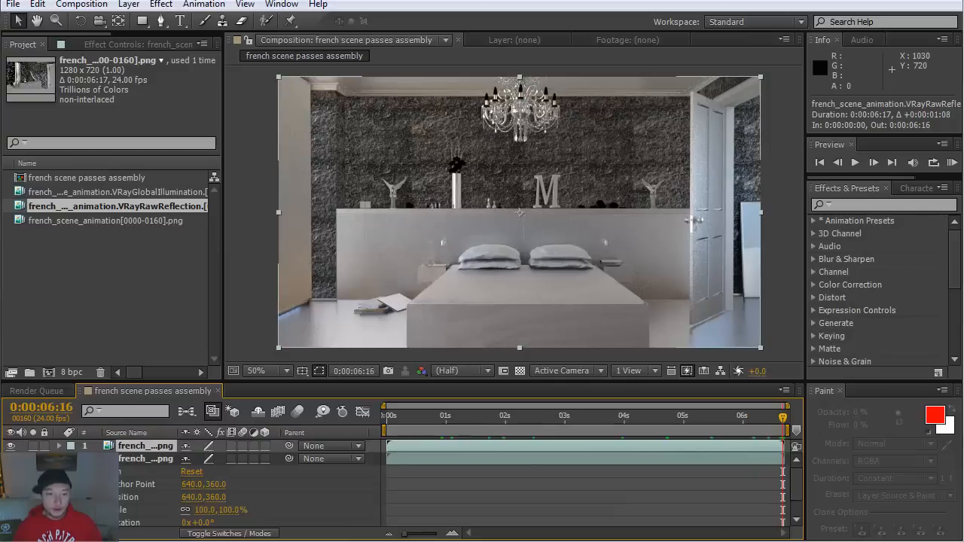
pyautogui.press('F2')
pyautogui.press('u')
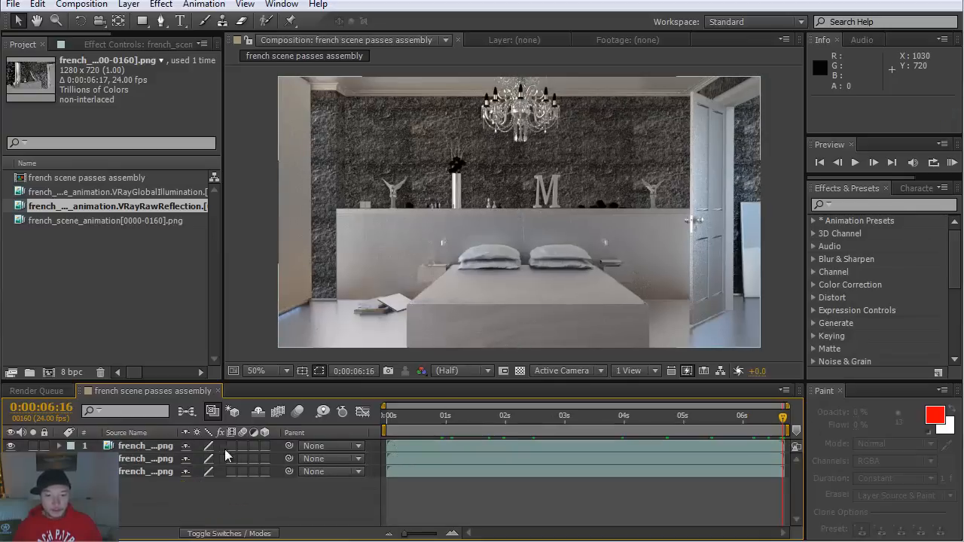
# - Set the VRayRawReflection layer's blending mode to Screen
pyautogui.rightClick(423, 444)
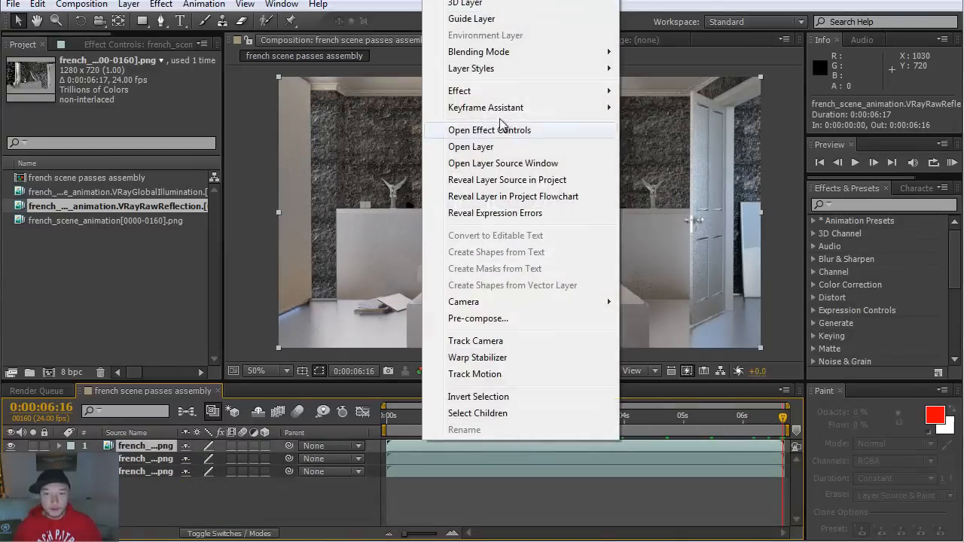
pyautogui.moveTo(512, 60)
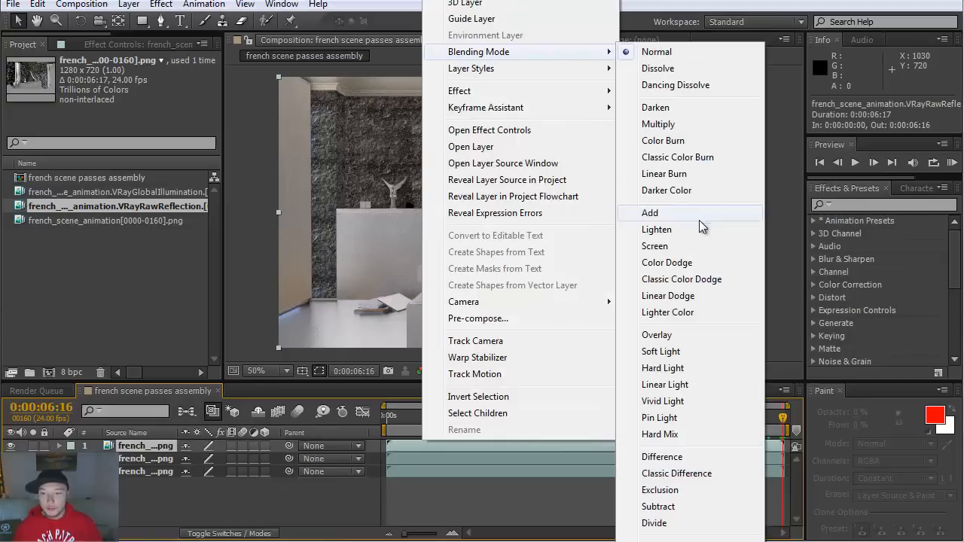
pyautogui.click(696, 249)
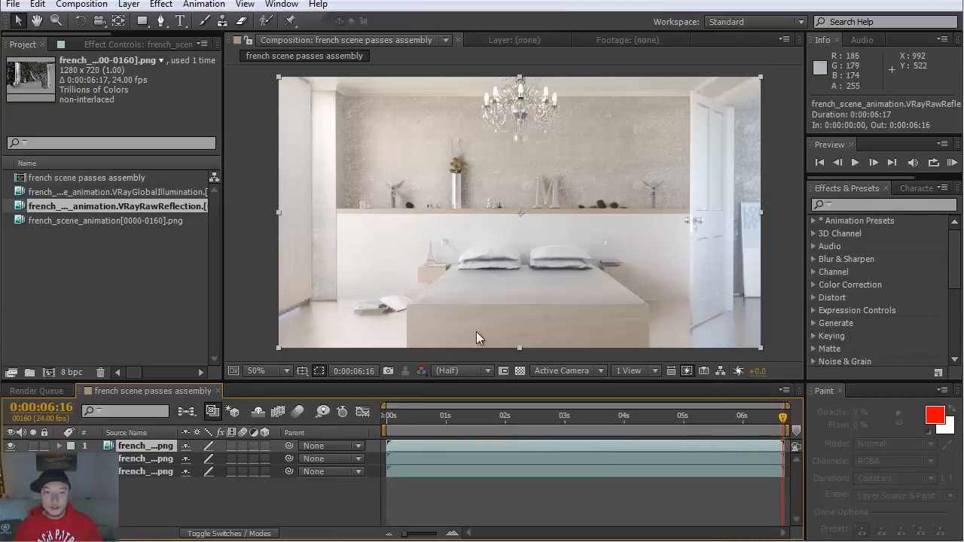
# - Set the VRayRawReflection layer's opacity to 10% in its transform properties, then collapse the layer
pyautogui.click(60, 446)
pyautogui.click(72, 459)
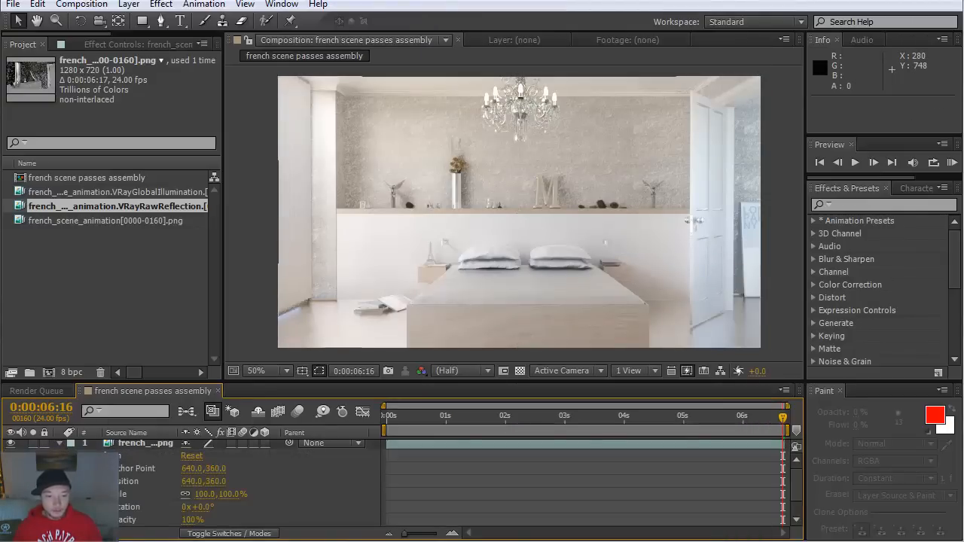
pyautogui.moveTo(189, 522); pyautogui.dragTo(113, 521)
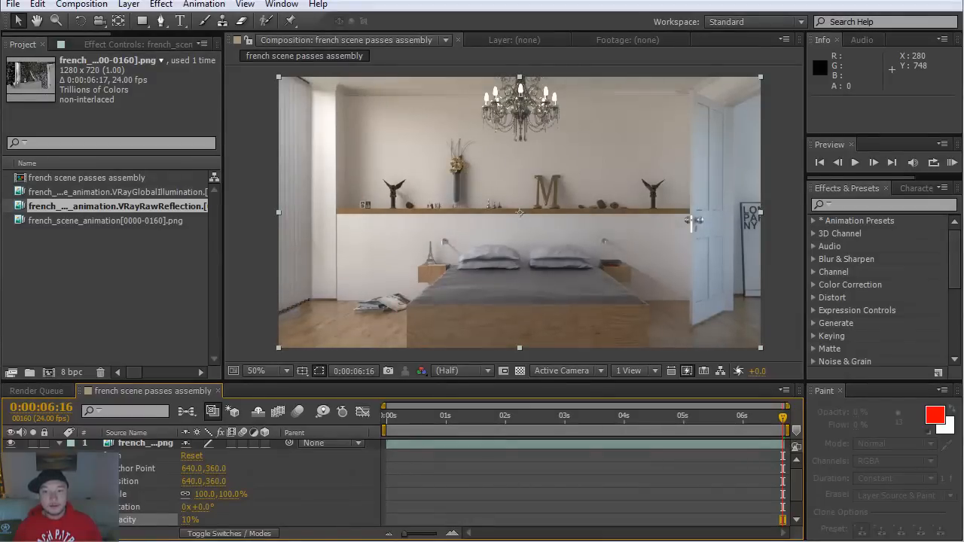
pyautogui.click(146, 443)
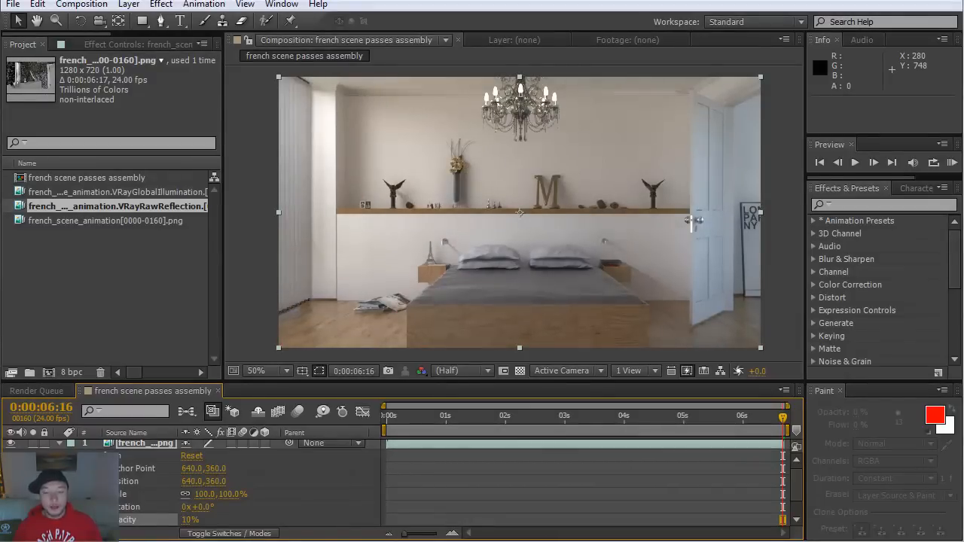
pyautogui.click(60, 445)
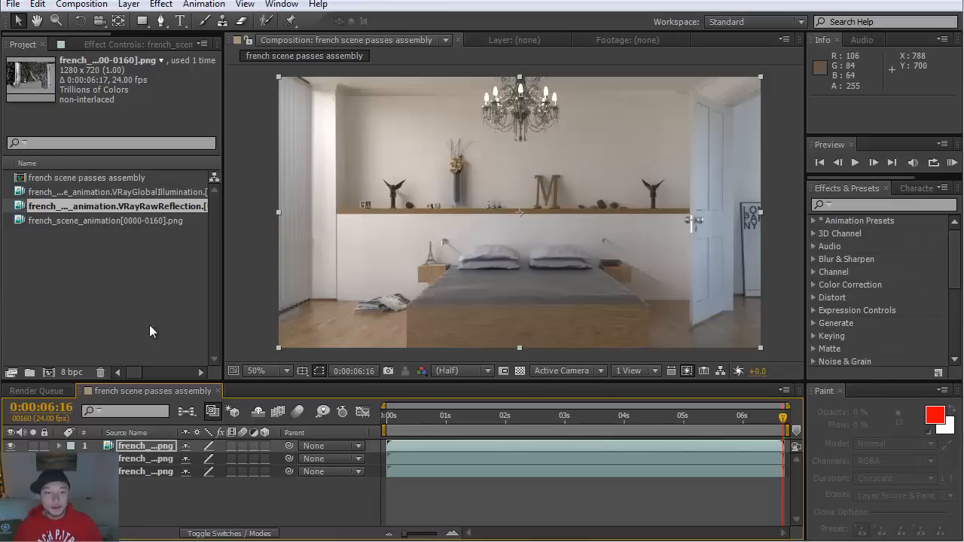
# - Import the french_scene_animation.VRayRawRefraction PNG sequence from the Animation folder into the project
pyautogui.rightClick(131, 293)
pyautogui.moveTo(201, 346)
pyautogui.click(341, 350)
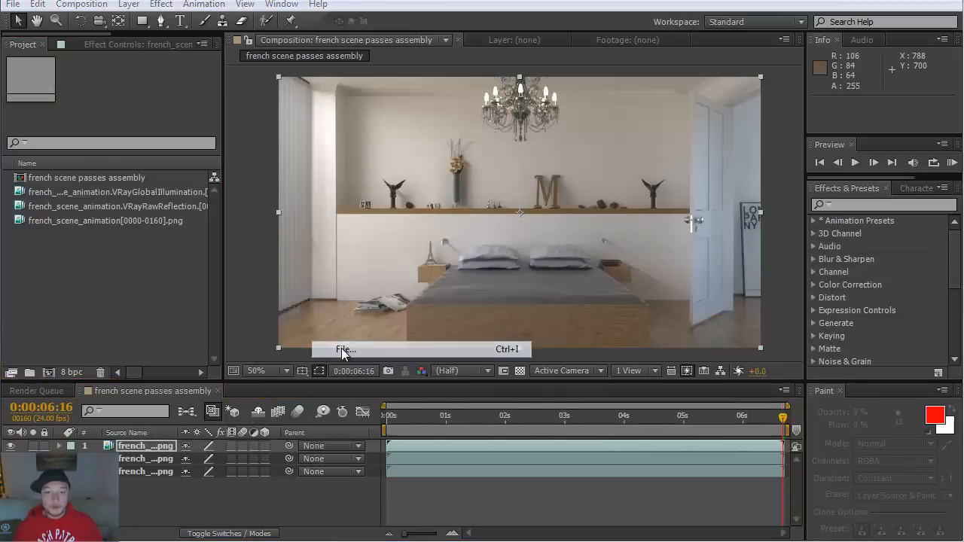
pyautogui.click(171, 433)
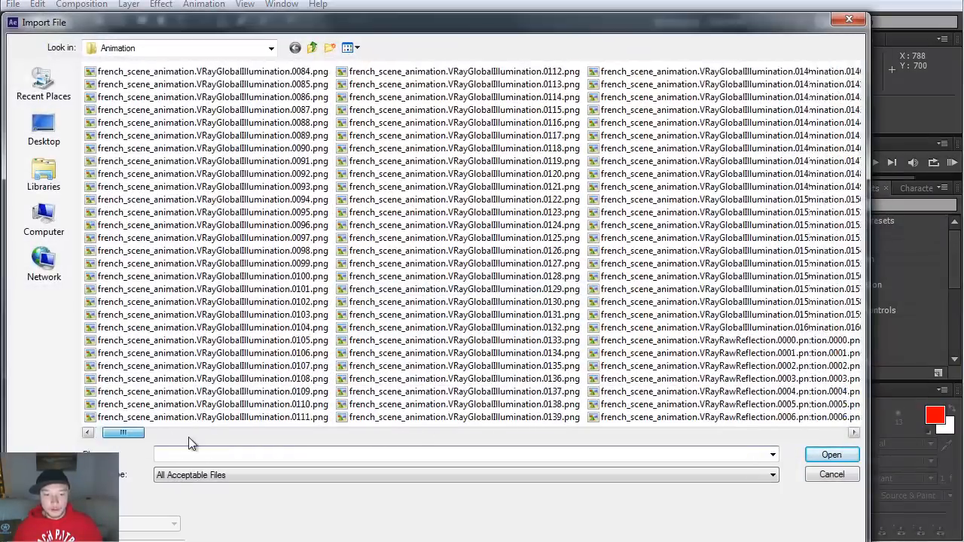
pyautogui.click(175, 434)
pyautogui.moveTo(195, 438); pyautogui.dragTo(306, 450)
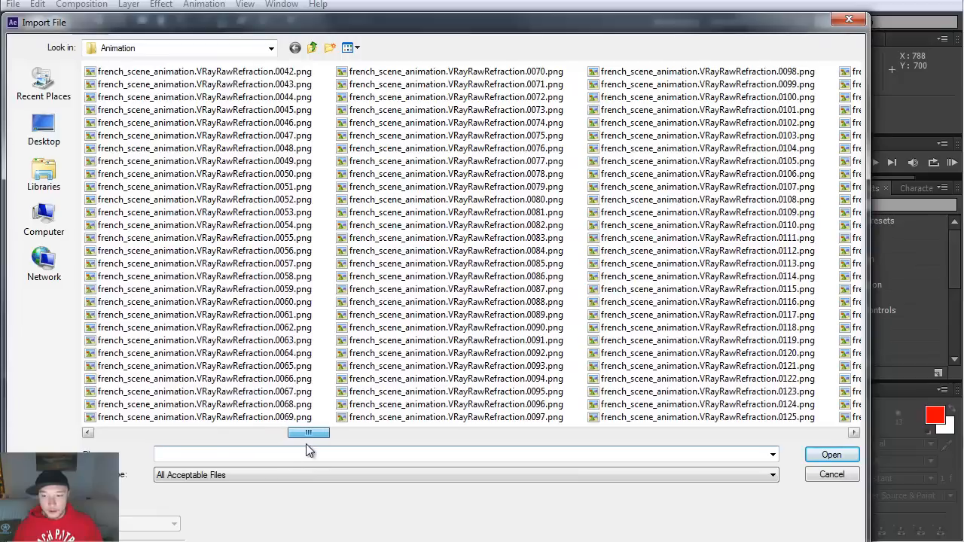
pyautogui.click(459, 416)
pyautogui.click(830, 452)
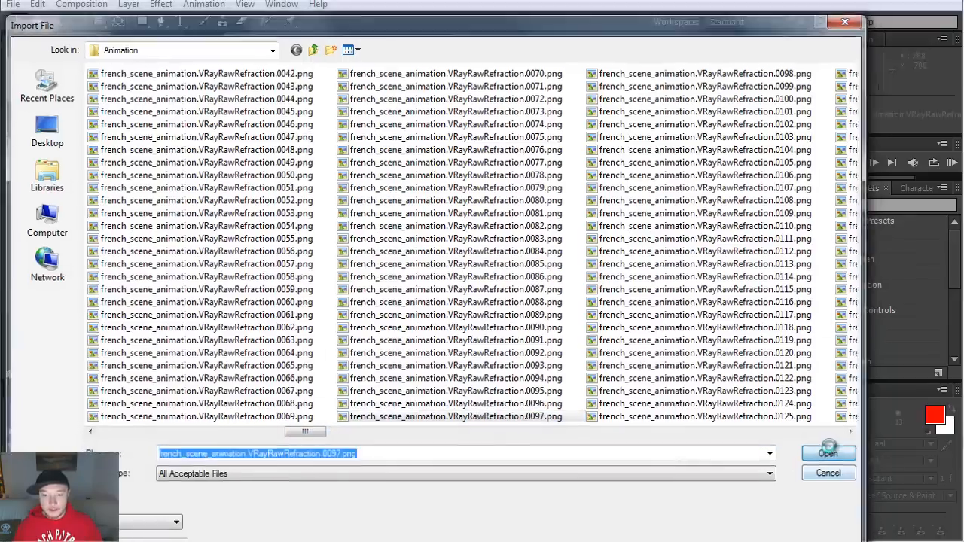
# - Interpret the VRayRawRefraction sequence at an assumed frame rate of 24 frames per second
pyautogui.rightClick(150, 221)
pyautogui.moveTo(239, 312)
pyautogui.click(404, 312)
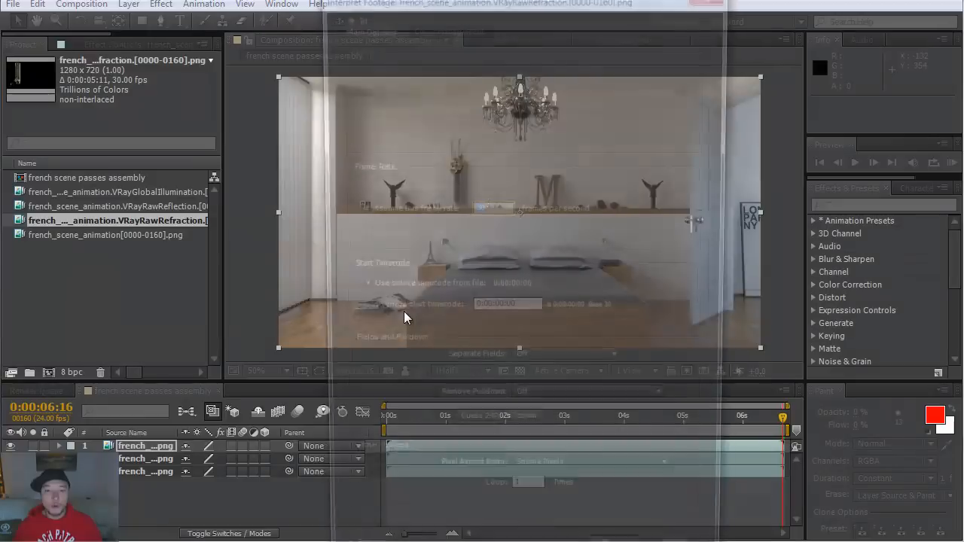
pyautogui.write('24')
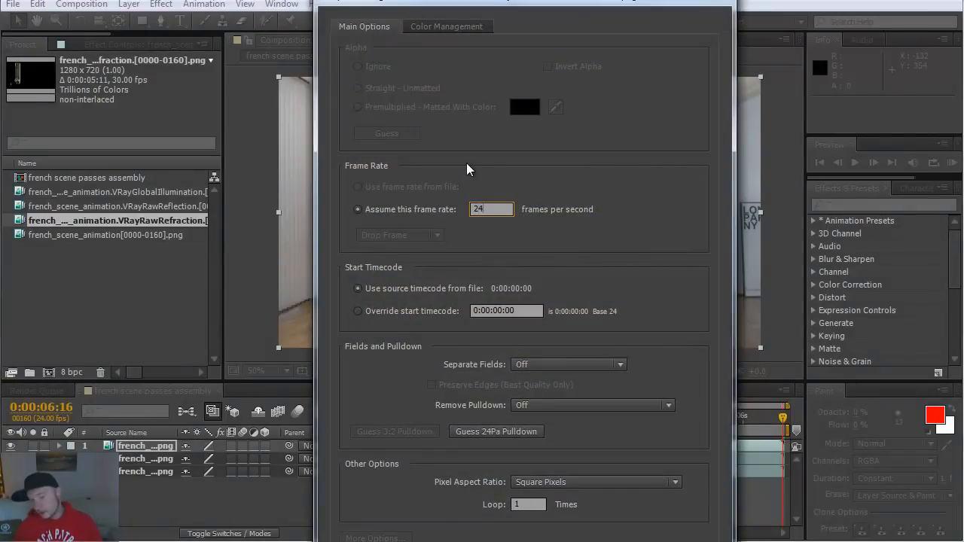
pyautogui.press('Return')
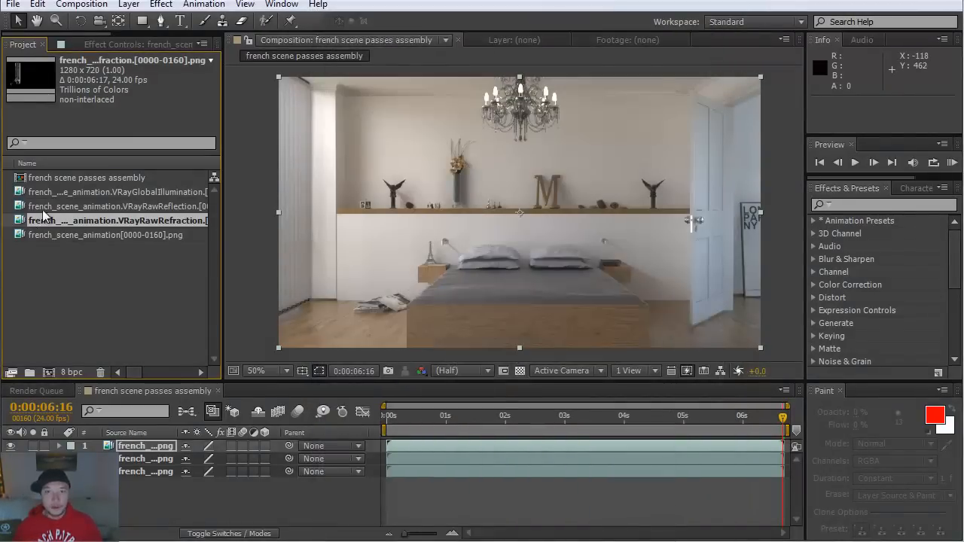
# - Add the VRayRawRefraction sequence as the composition's top layer, expand its transform properties and set its blending mode to Screen
pyautogui.moveTo(90, 219); pyautogui.dragTo(100, 443)
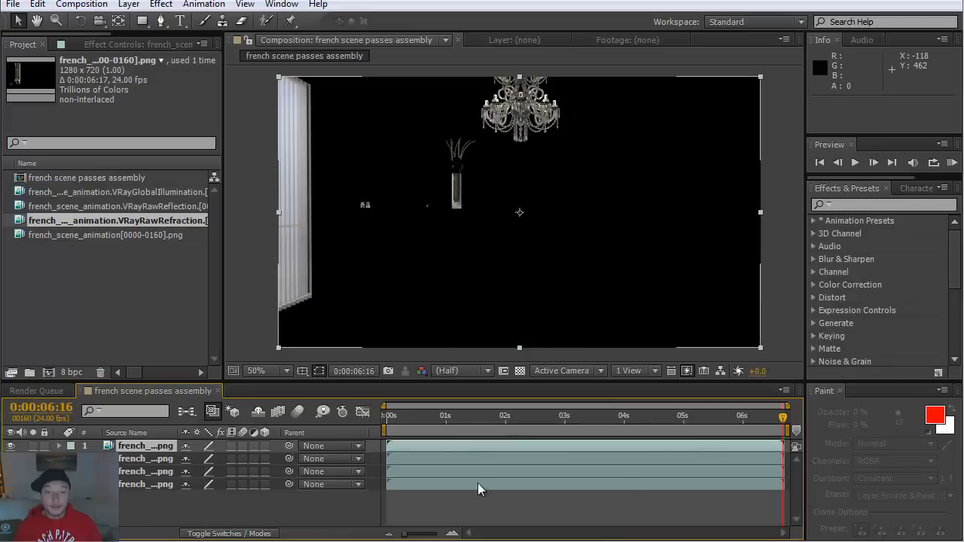
pyautogui.click(61, 446)
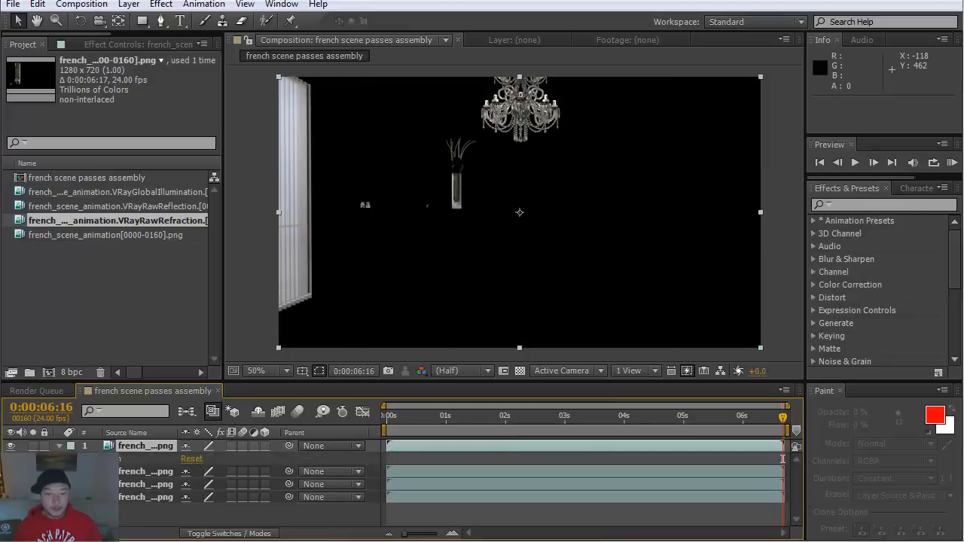
pyautogui.click(72, 458)
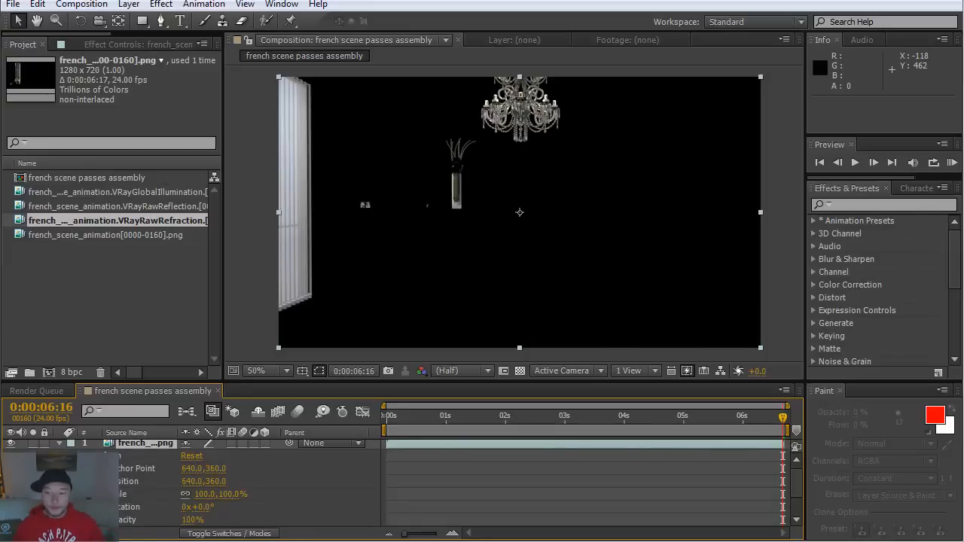
pyautogui.moveTo(189, 520); pyautogui.dragTo(580, 483)
pyautogui.rightClick(574, 446)
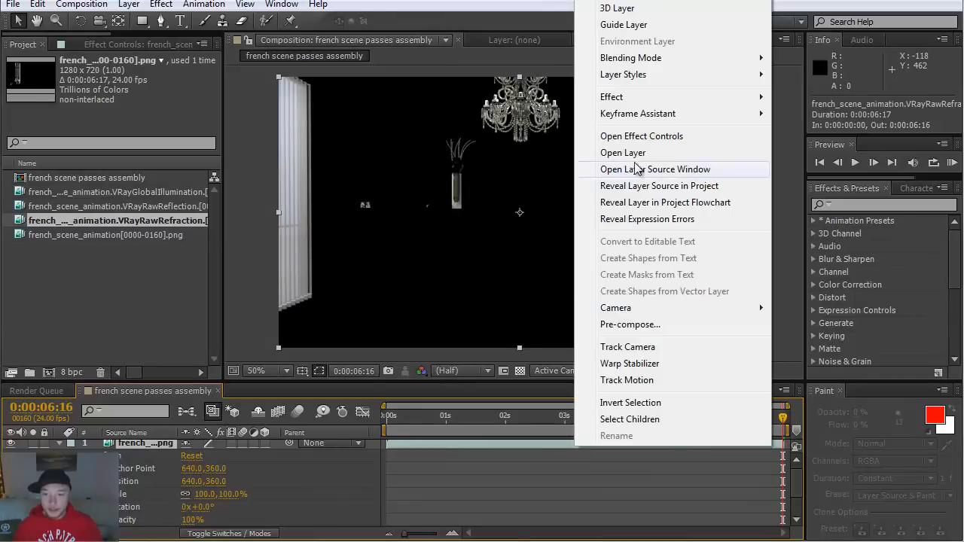
pyautogui.moveTo(646, 58)
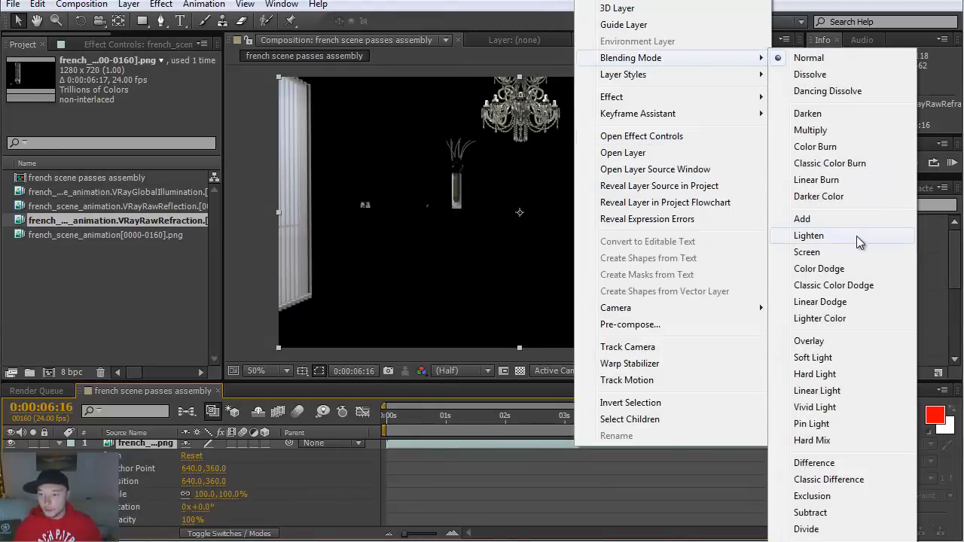
pyautogui.click(796, 252)
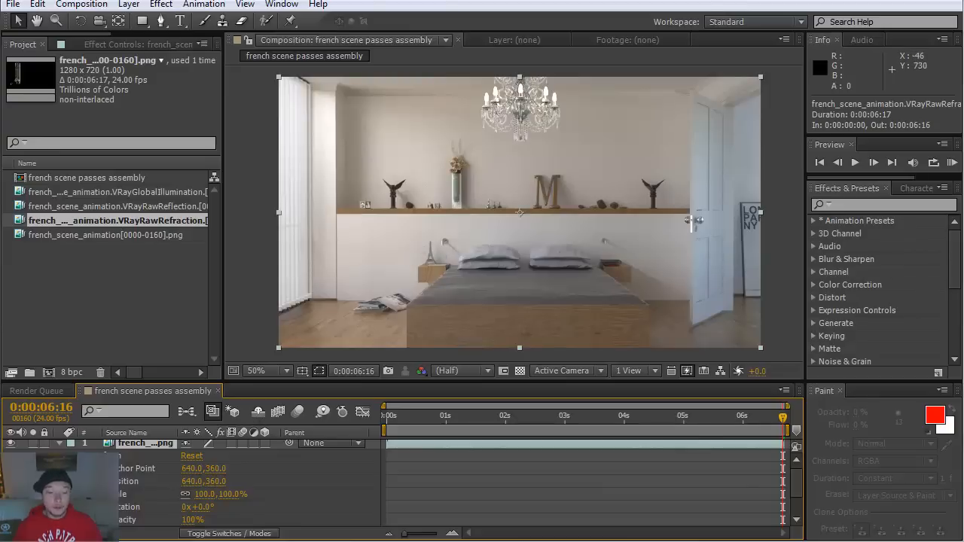
# - Lower the VRayRawRefraction layer's opacity to 25% while checking the vase and blinds, then collapse the layer
pyautogui.moveTo(188, 520); pyautogui.dragTo(248, 525)
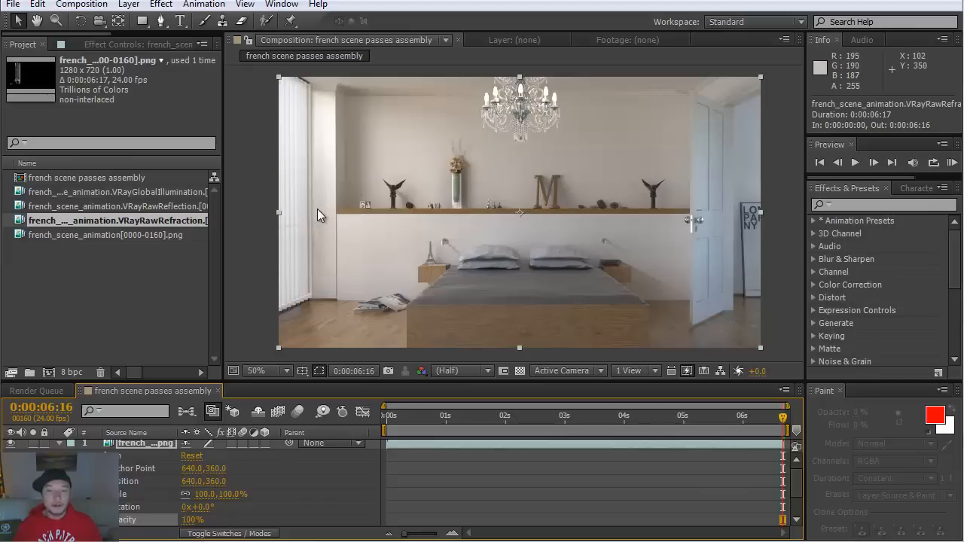
pyautogui.click(457, 161)
pyautogui.scroll(2, 457, 159)
pyautogui.scroll(-1, 458, 159)
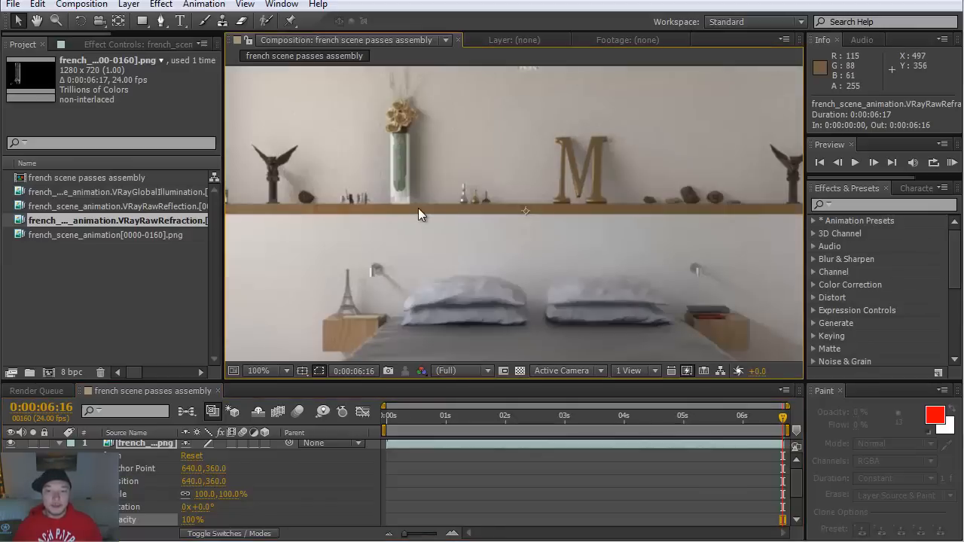
pyautogui.moveTo(399, 203); pyautogui.dragTo(709, 248)
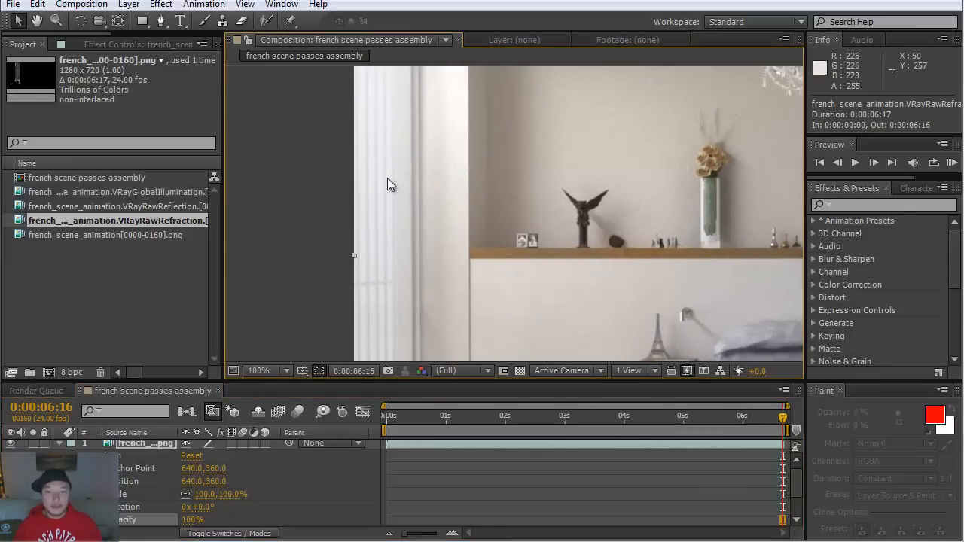
pyautogui.moveTo(181, 520); pyautogui.dragTo(133, 520)
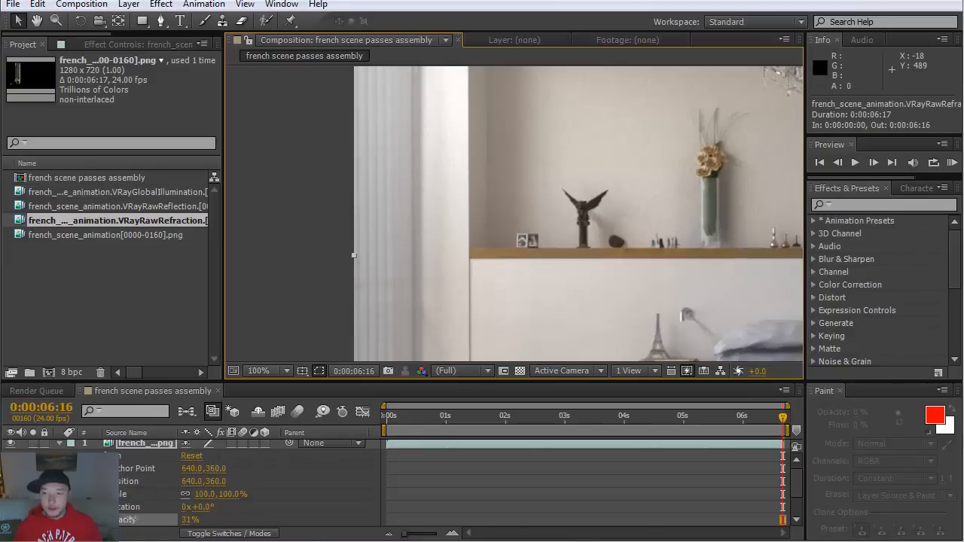
pyautogui.click(130, 520)
pyautogui.scroll(-2, 535, 267)
pyautogui.scroll(2, 701, 108)
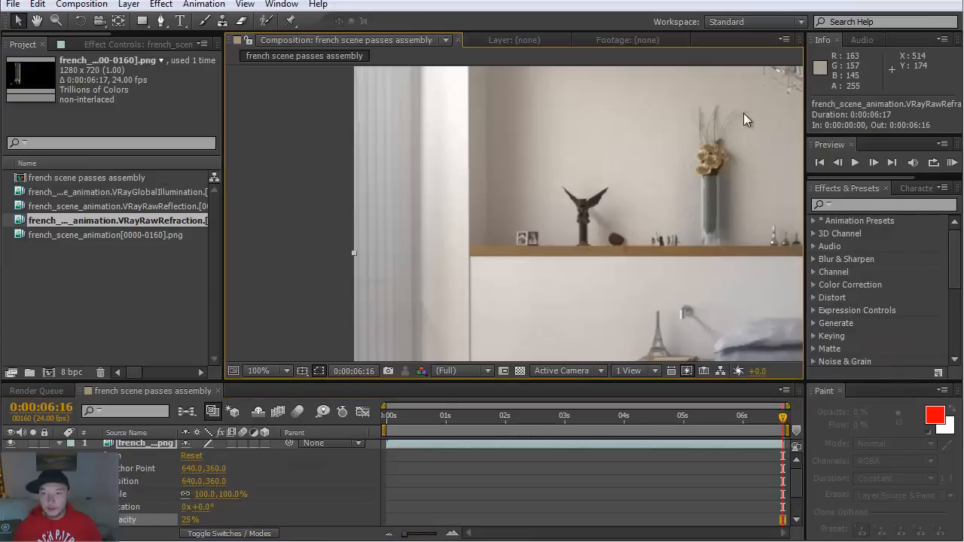
pyautogui.scroll(-2, 741, 113)
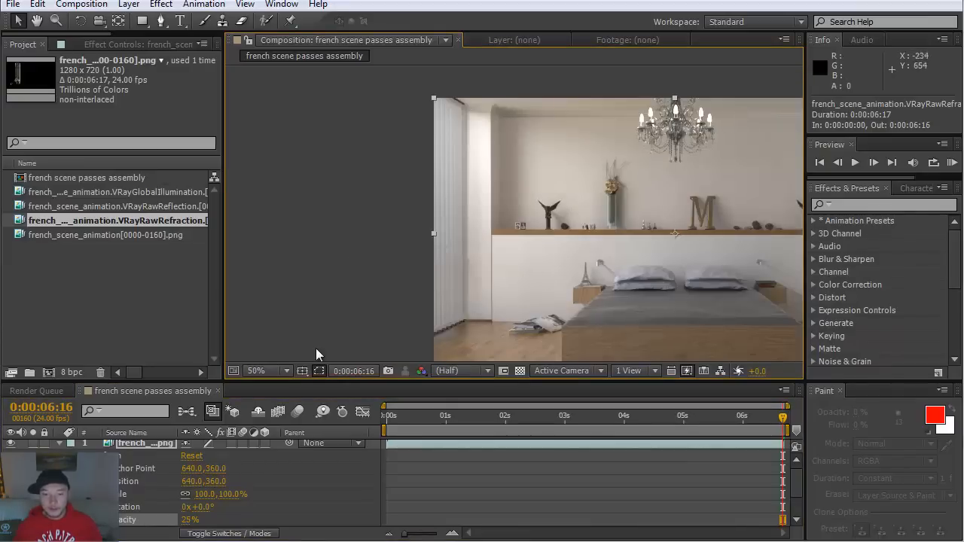
pyautogui.click(287, 371)
pyautogui.click(297, 344)
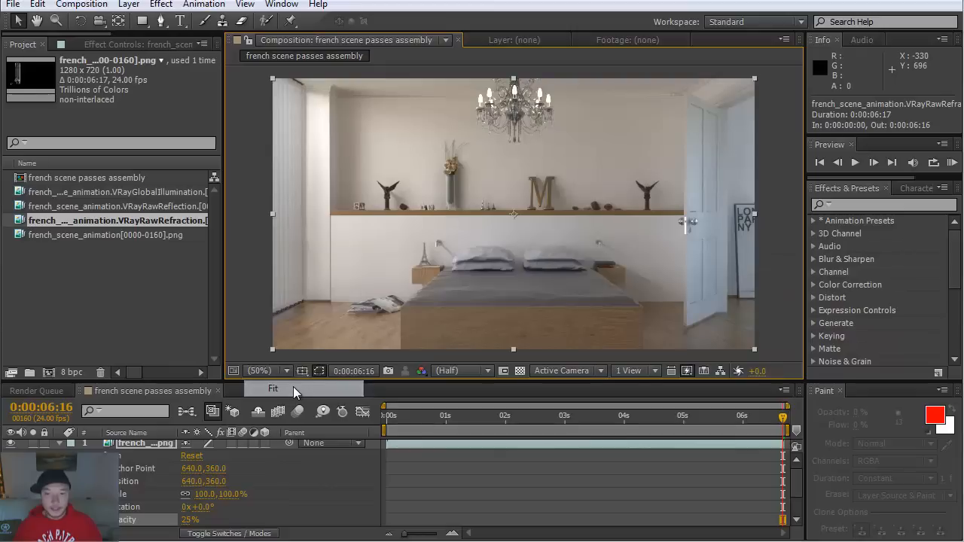
pyautogui.scroll(1, 396, 486)
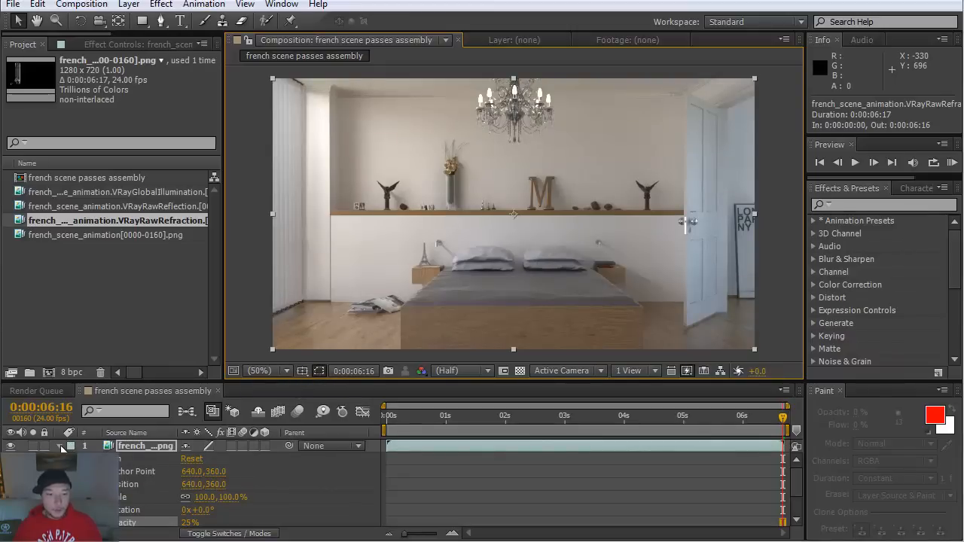
pyautogui.click(61, 446)
# - Import the french_scene_animation.VRaySelfIllumination PNG sequence from the Animation folder into the project
pyautogui.rightClick(95, 273)
pyautogui.moveTo(159, 331)
pyautogui.click(337, 332)
pyautogui.moveTo(125, 431); pyautogui.dragTo(383, 449)
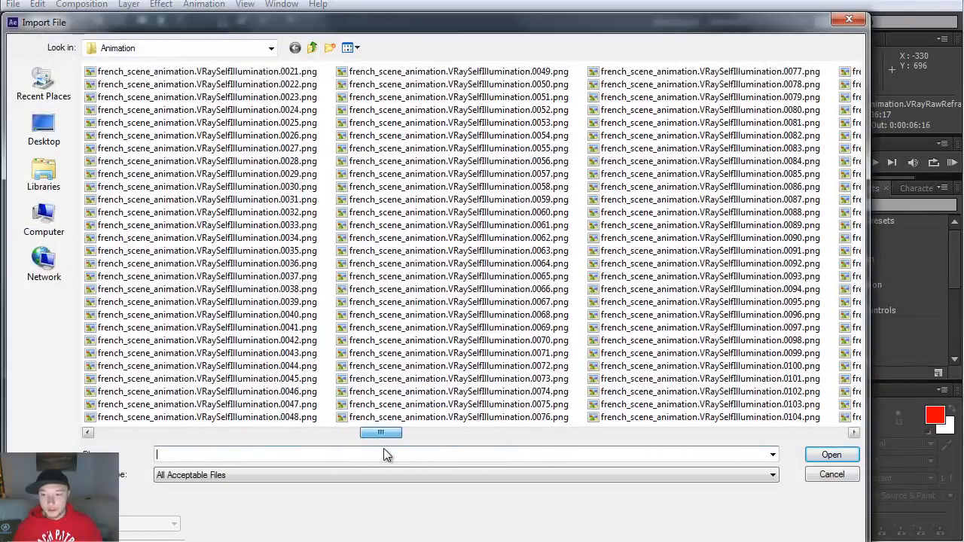
pyautogui.click(437, 379)
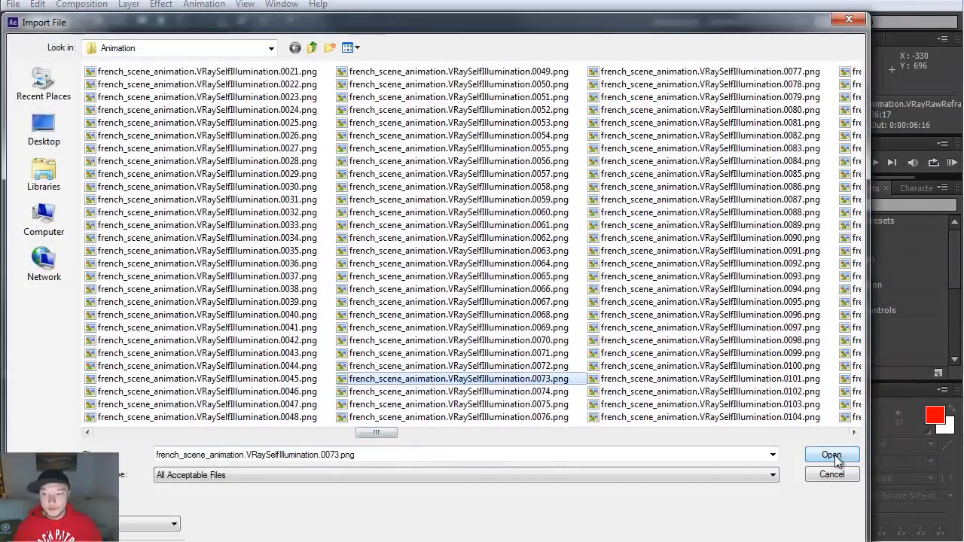
pyautogui.click(833, 456)
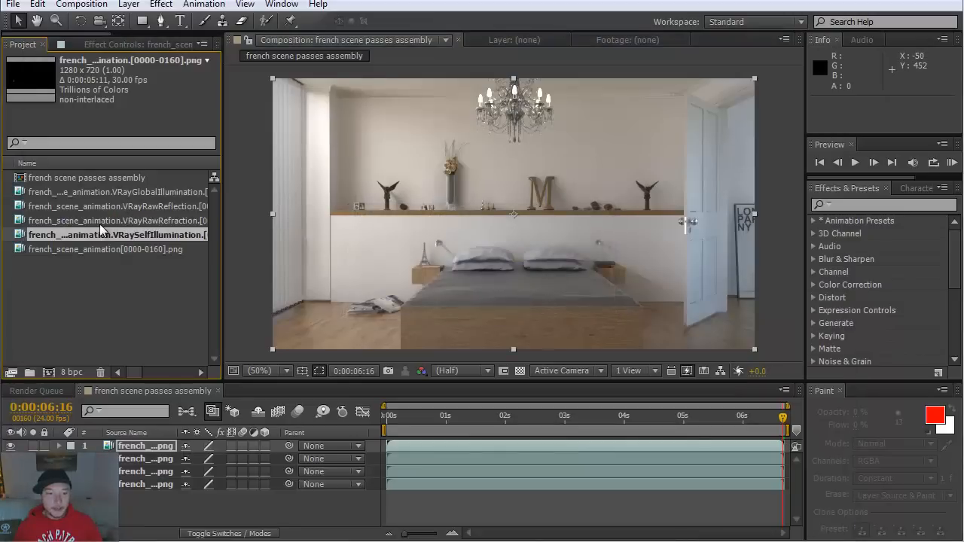
# - Interpret the VRaySelfIllumination sequence at an assumed frame rate of 24 frames per second
pyautogui.rightClick(101, 235)
pyautogui.moveTo(193, 328)
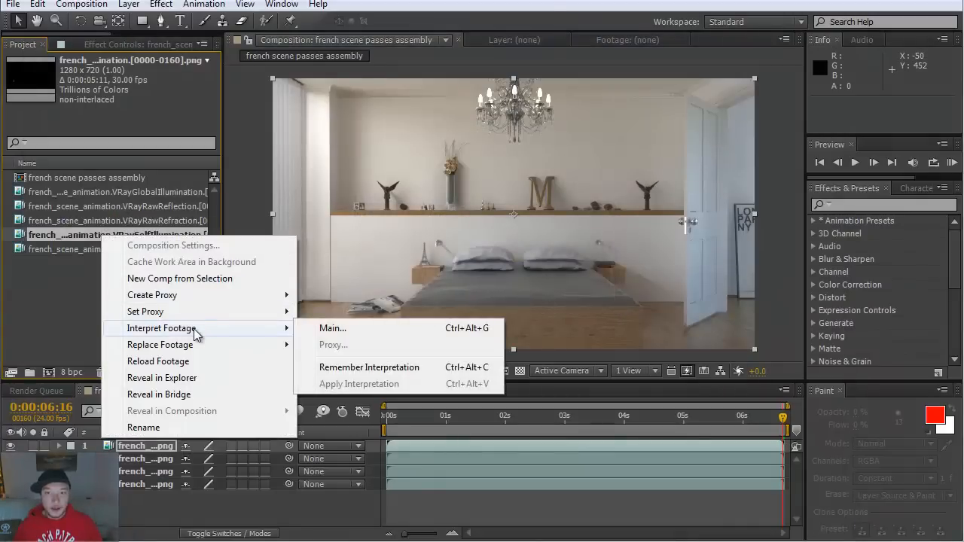
pyautogui.click(331, 329)
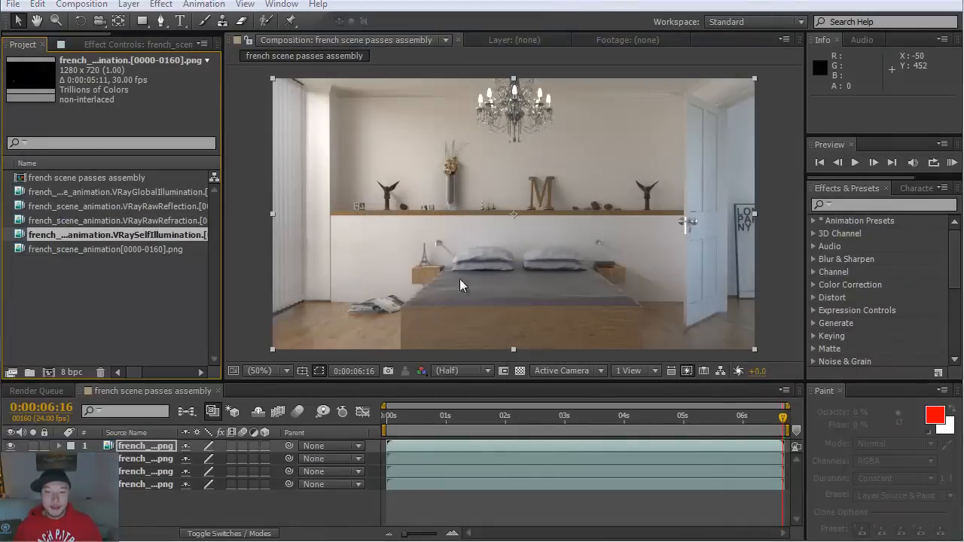
pyautogui.write('24')
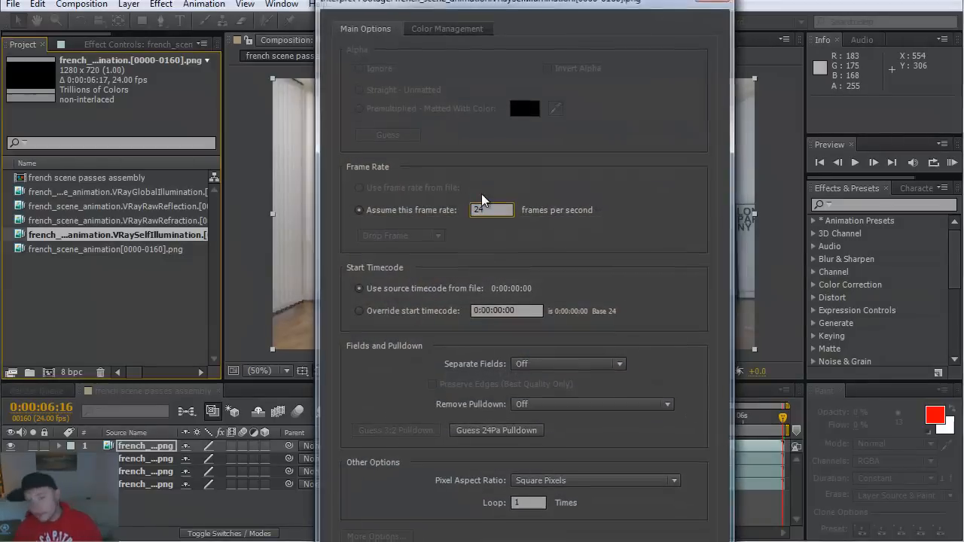
pyautogui.press('Return')
# - Add the VRaySelfIllumination sequence as the composition's top layer, preview it from the start and return to the first frame
pyautogui.moveTo(179, 234); pyautogui.dragTo(224, 442)
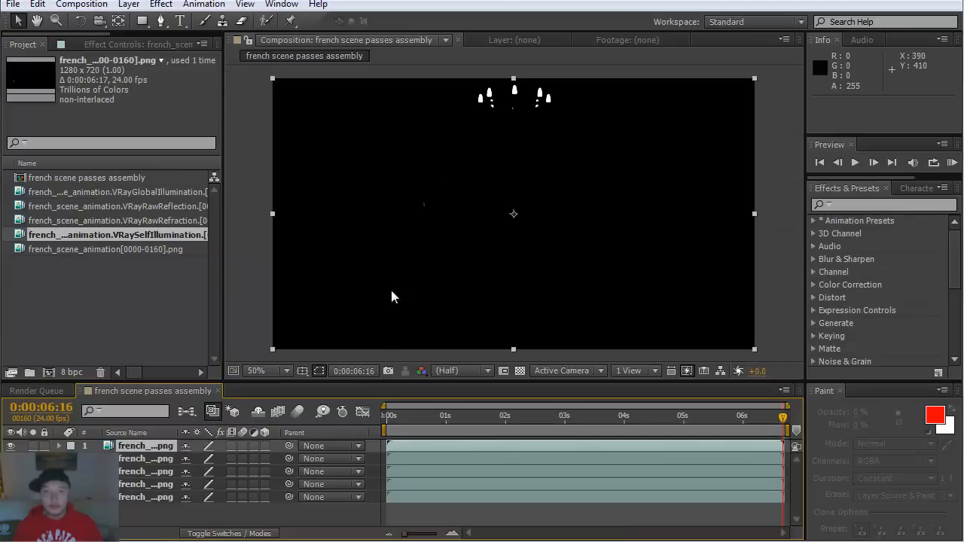
pyautogui.moveTo(424, 429); pyautogui.dragTo(376, 422)
pyautogui.press('space')
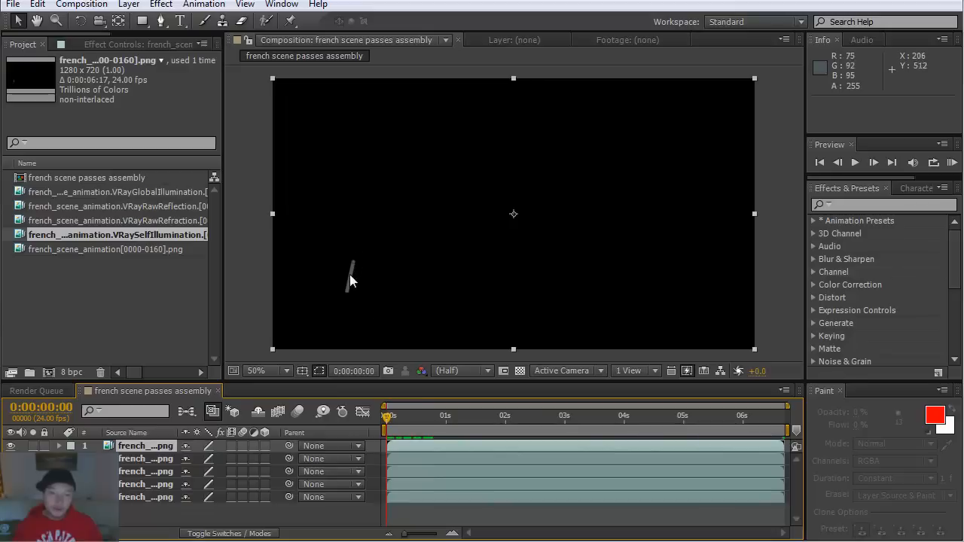
pyautogui.moveTo(388, 418); pyautogui.dragTo(338, 418)
# - Set the VRaySelfIllumination layer's blending mode to Screen
pyautogui.rightClick(438, 447)
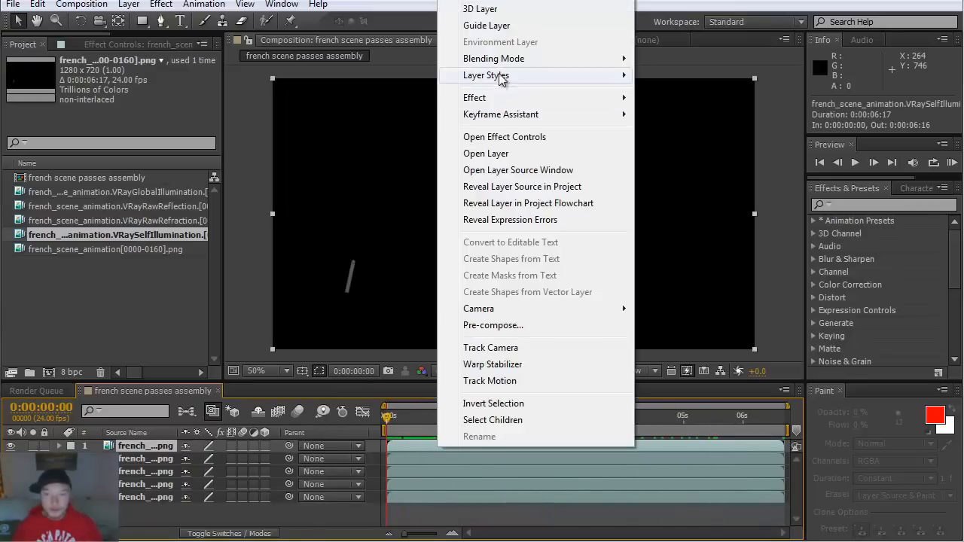
pyautogui.moveTo(504, 96)
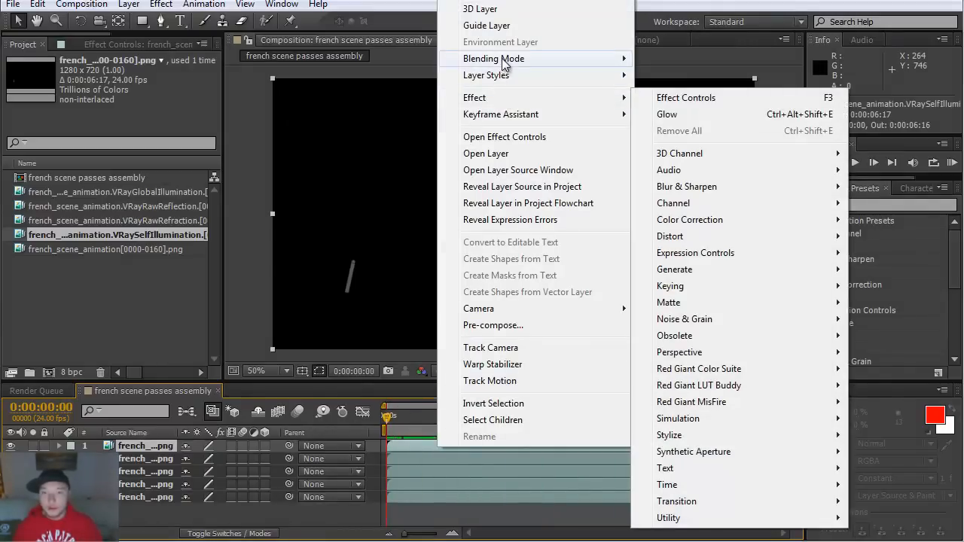
pyautogui.moveTo(505, 60)
pyautogui.click(670, 253)
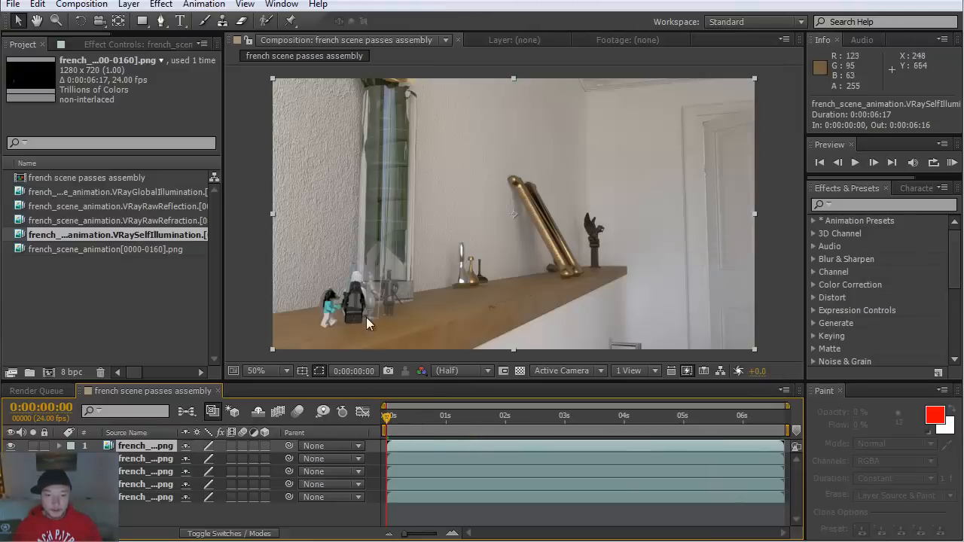
# - Scrub through the blended composition to its last frame and examine the chandelier lights up close
pyautogui.moveTo(398, 419); pyautogui.dragTo(785, 427)
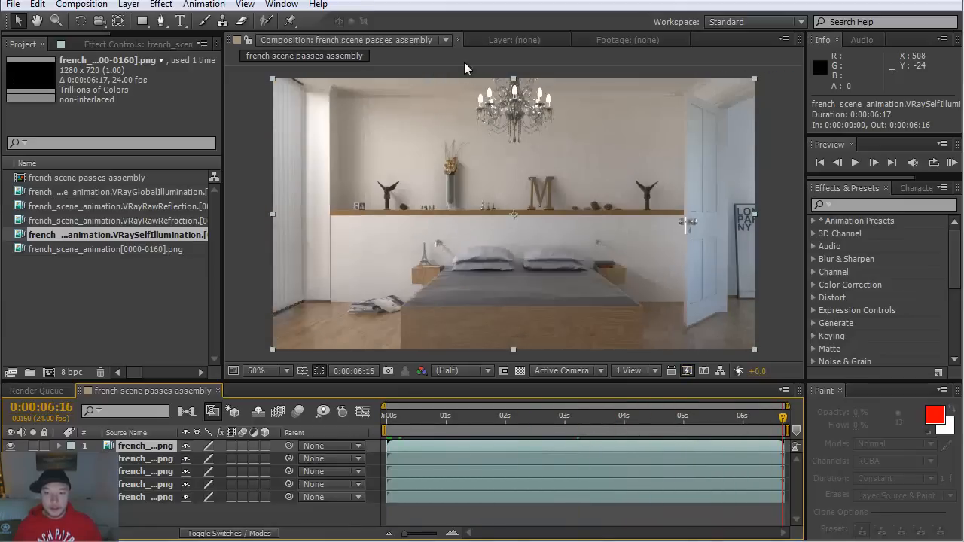
pyautogui.press('.')
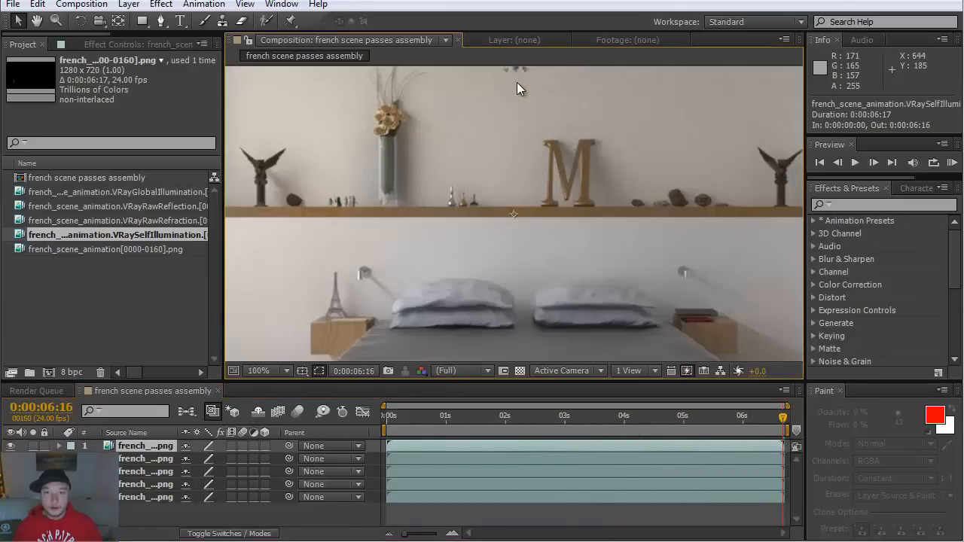
pyautogui.scroll(3, 515, 84)
pyautogui.press('.')
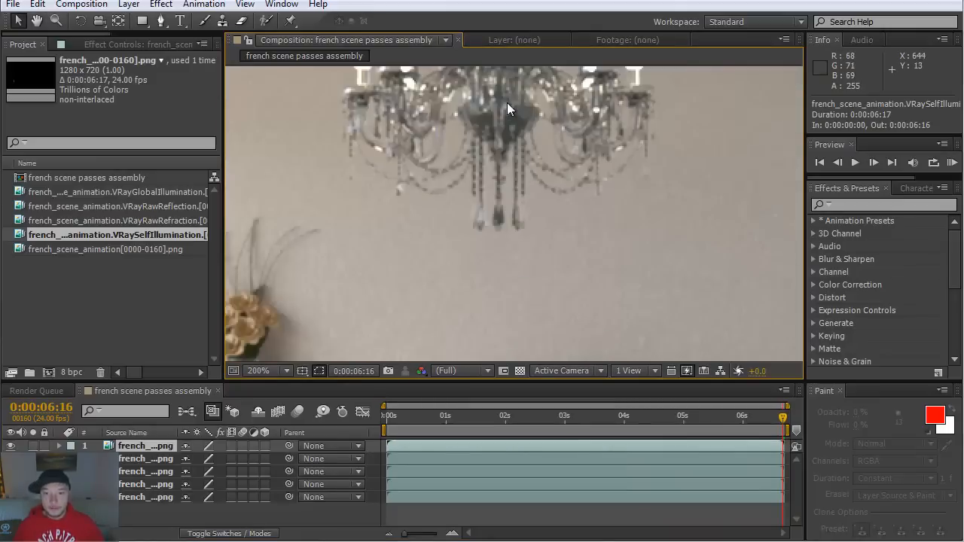
# - Apply a Gaussian Blur with a blurriness of 5.4 to the VRaySelfIllumination layer
pyautogui.scroll(4, 507, 103)
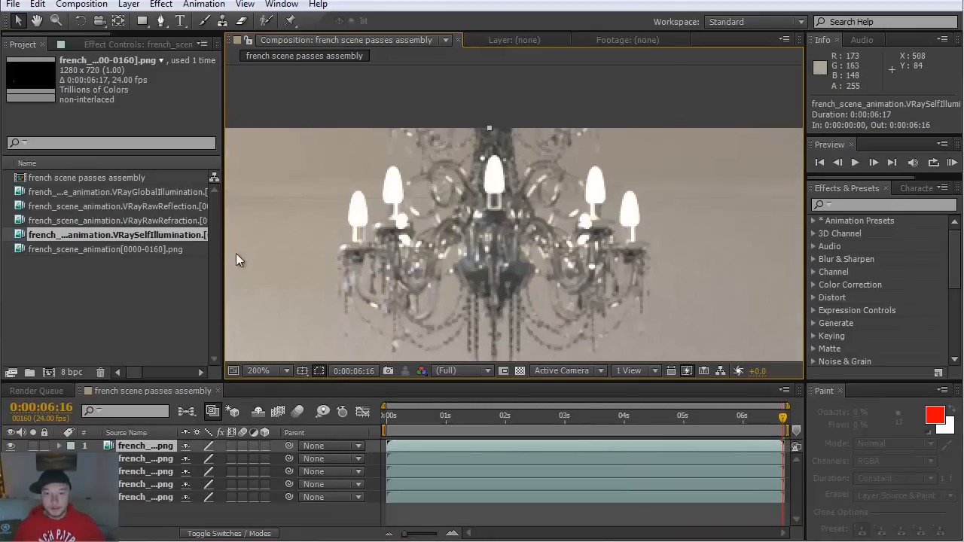
pyautogui.click(858, 205)
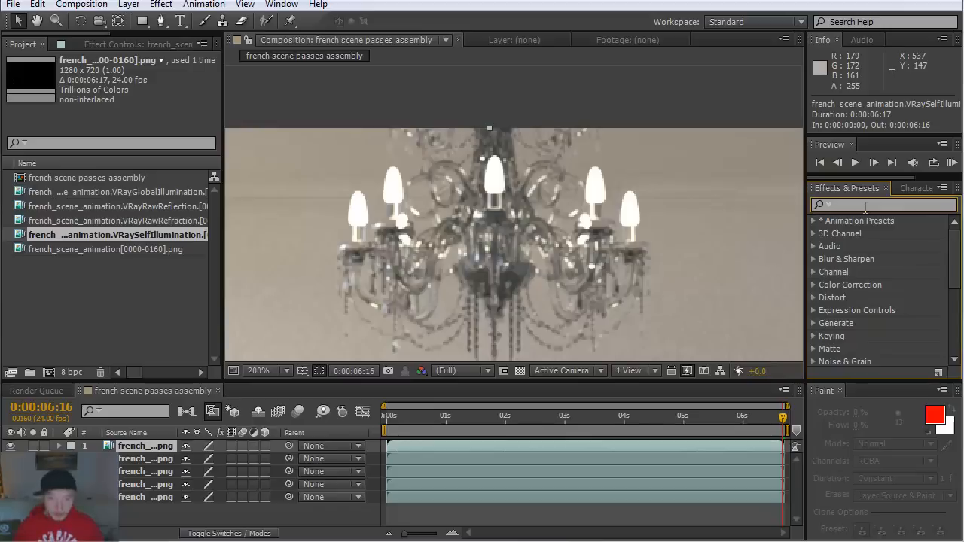
pyautogui.click(7, 447)
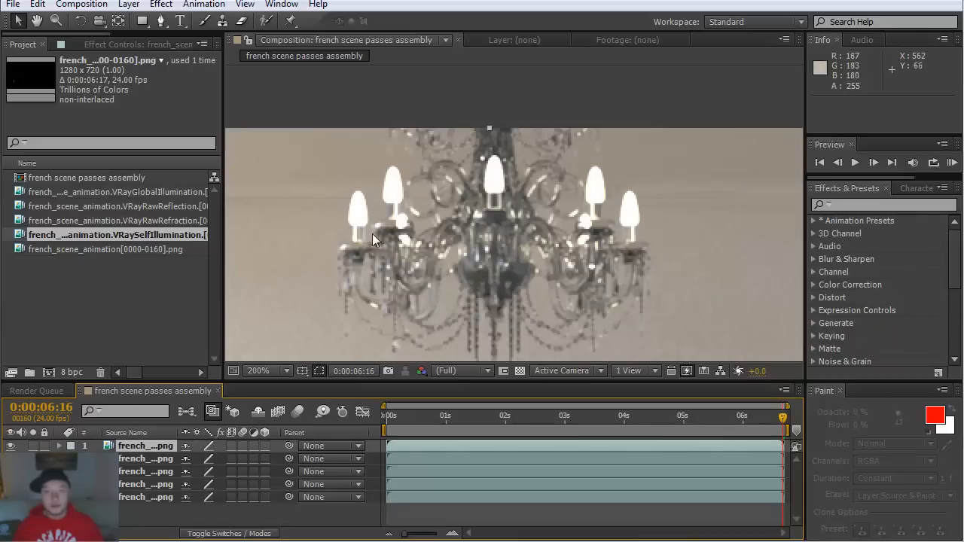
pyautogui.click(842, 205)
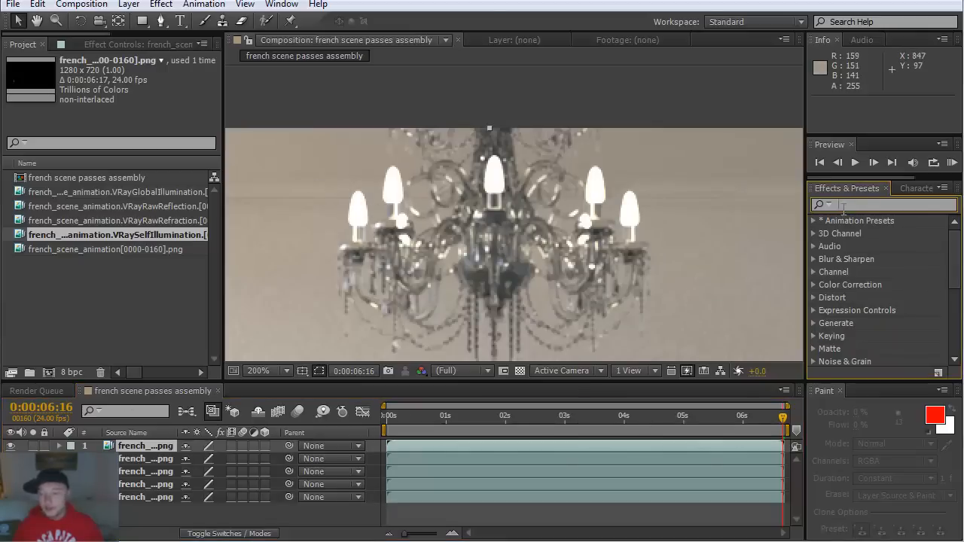
pyautogui.write('blu')
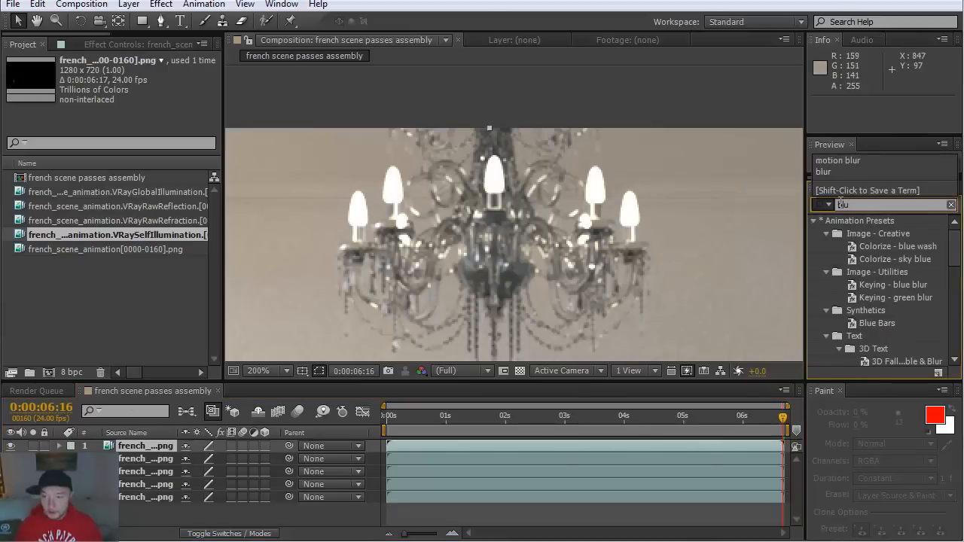
pyautogui.write('r')
pyautogui.moveTo(950, 252); pyautogui.dragTo(564, 213)
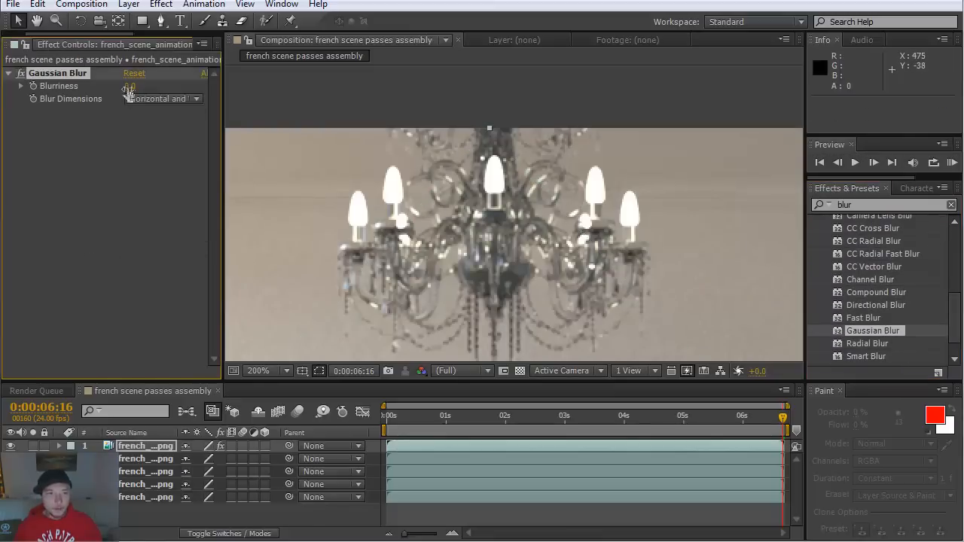
pyautogui.moveTo(130, 86); pyautogui.dragTo(159, 95)
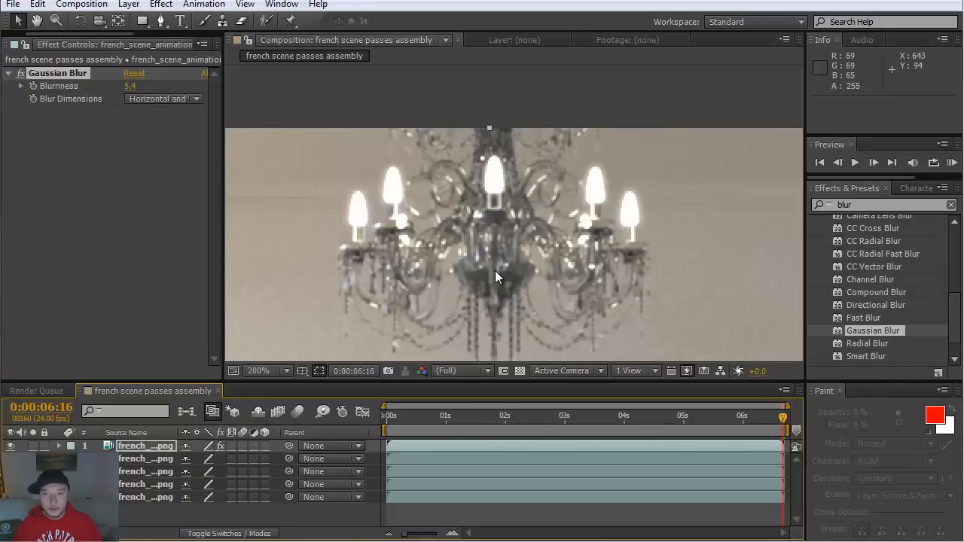
# - Return to the first frame and preview the composition with the blurred self-illumination layer
pyautogui.scroll(-4, 495, 272)
pyautogui.moveTo(395, 418); pyautogui.dragTo(494, 419)
pyautogui.click(285, 370)
pyautogui.click(279, 402)
pyautogui.moveTo(406, 414); pyautogui.dragTo(380, 412)
pyautogui.click(349, 275)
pyautogui.scroll(2, 349, 275)
pyautogui.press('space')
pyautogui.moveTo(364, 282); pyautogui.dragTo(558, 203)
pyautogui.scroll(-1, 568, 216)
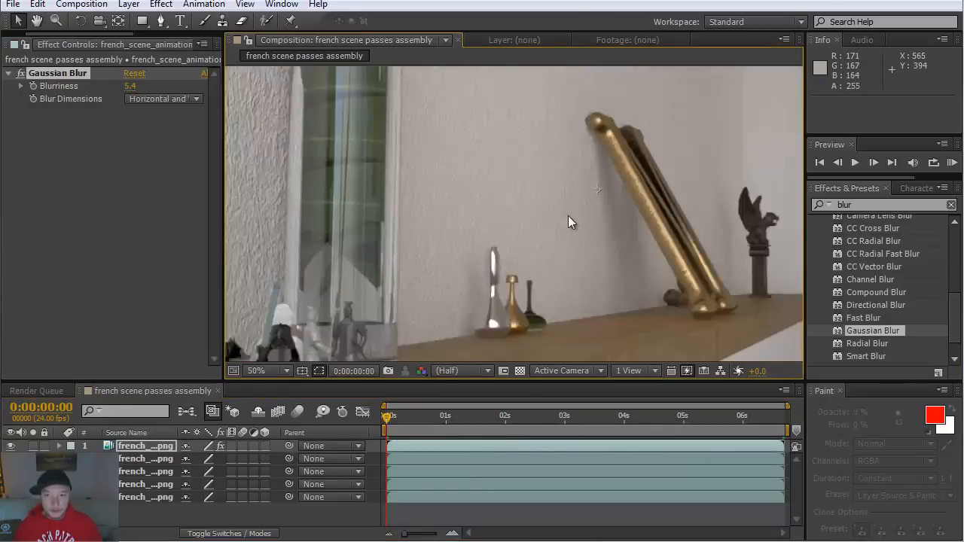
pyautogui.scroll(-1, 568, 216)
# - Scrub forward to the last frame at 0:00:06:16 and examine the glow of the chandelier bulbs
pyautogui.moveTo(393, 424); pyautogui.dragTo(716, 428)
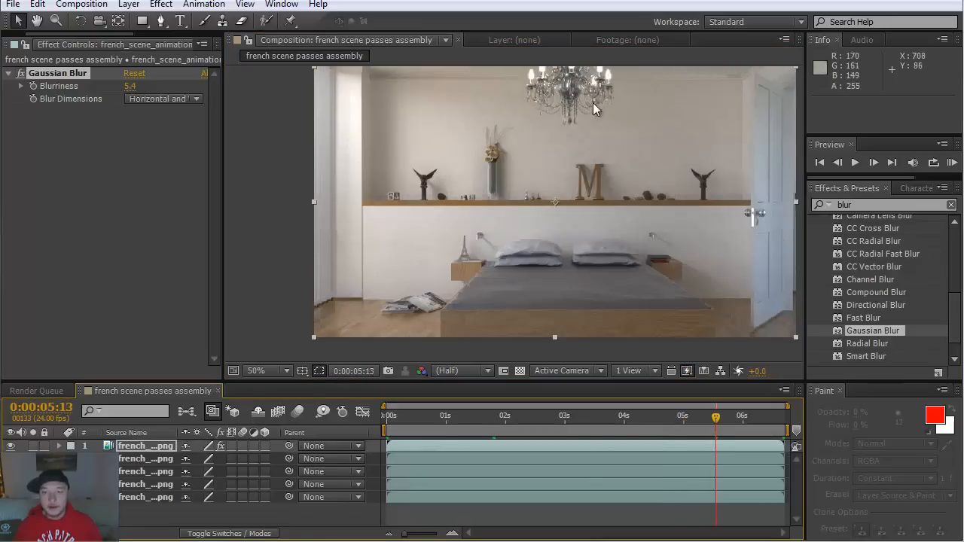
pyautogui.press('h')
pyautogui.press('v')
pyautogui.click(776, 419)
pyautogui.moveTo(776, 419); pyautogui.dragTo(788, 420)
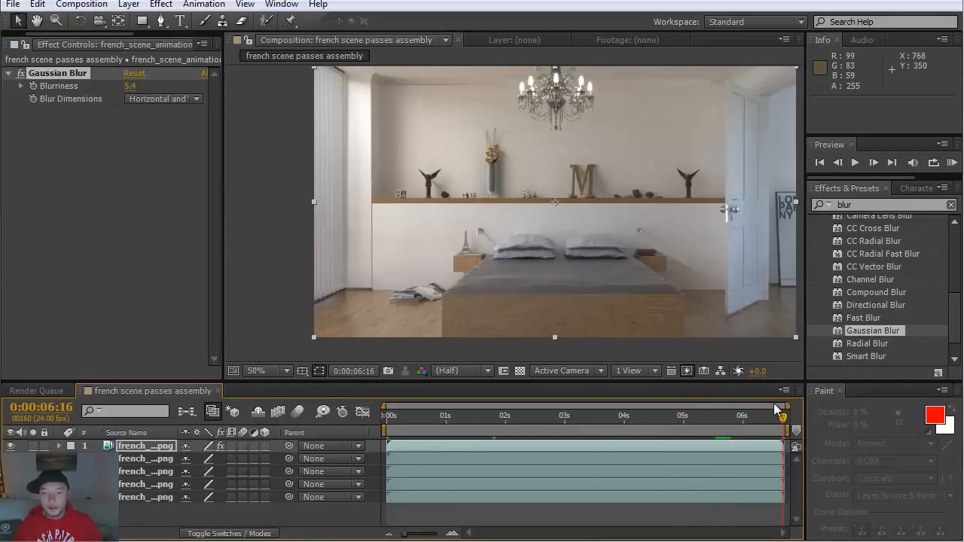
# - Import the french_scene_animation.VRaySpecular PNG sequence from the Animation folder into the project
pyautogui.rightClick(68, 244)
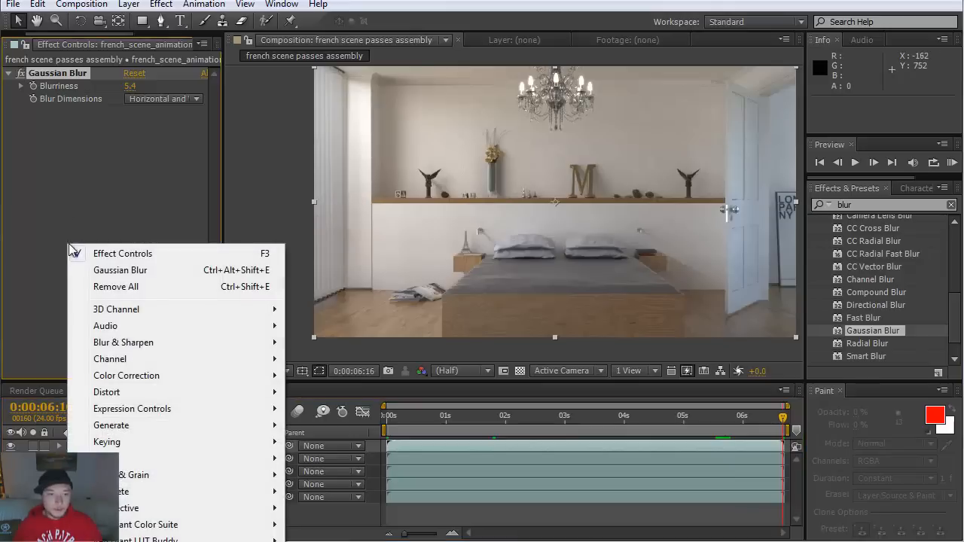
pyautogui.click(225, 49)
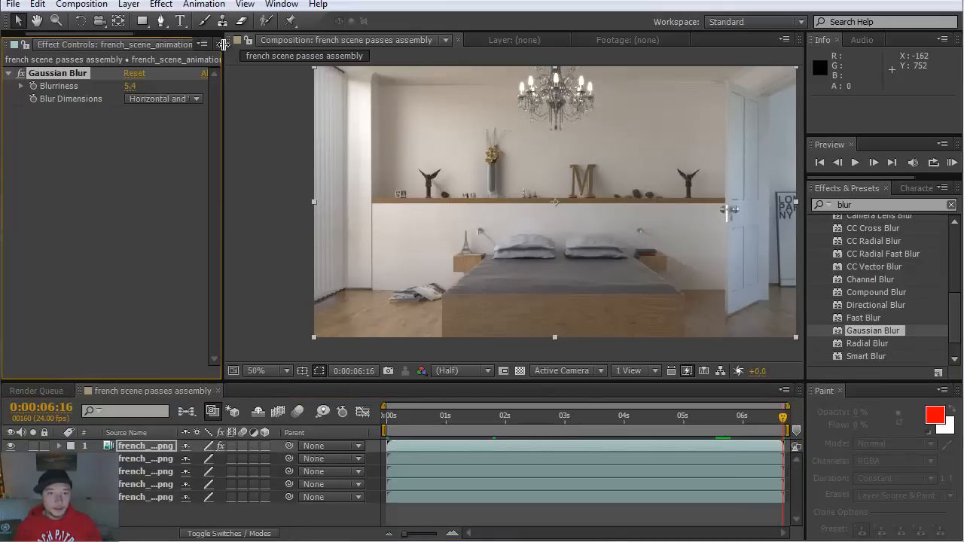
pyautogui.moveTo(221, 105); pyautogui.dragTo(480, 126)
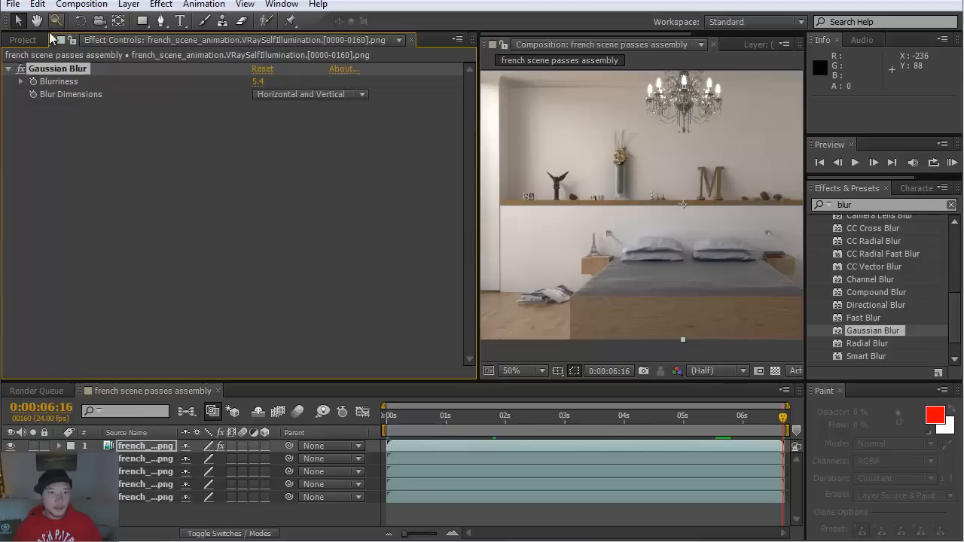
pyautogui.click(24, 39)
pyautogui.rightClick(132, 296)
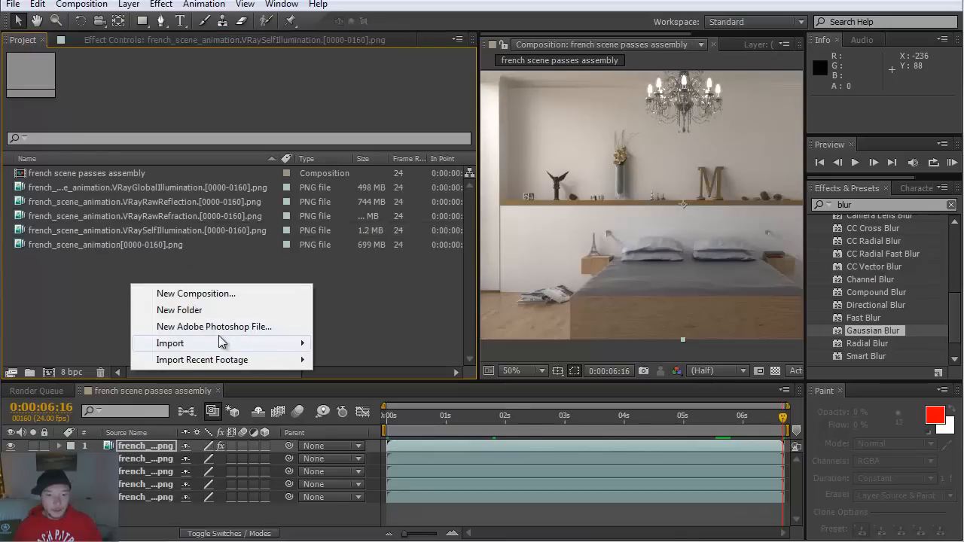
pyautogui.moveTo(224, 343)
pyautogui.click(393, 345)
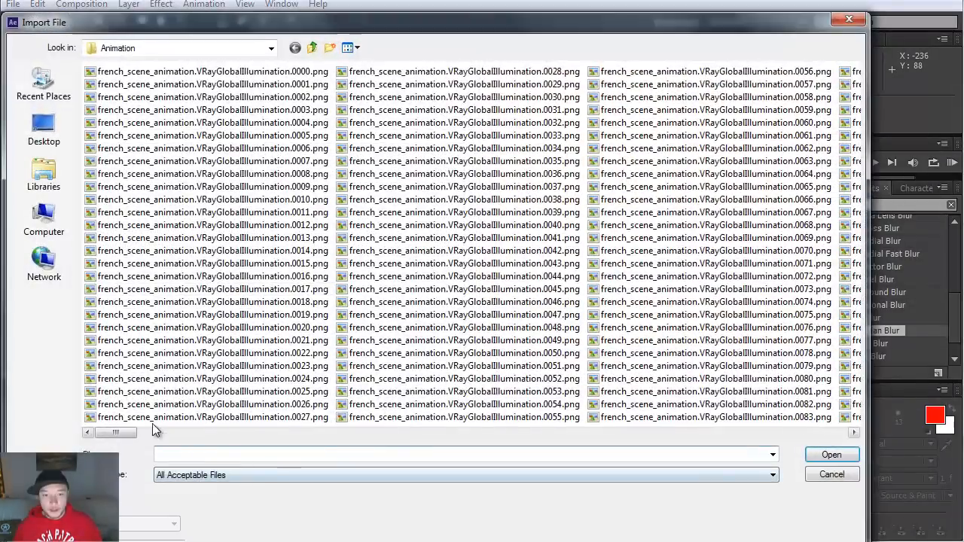
pyautogui.moveTo(119, 432); pyautogui.dragTo(494, 443)
pyautogui.click(213, 340)
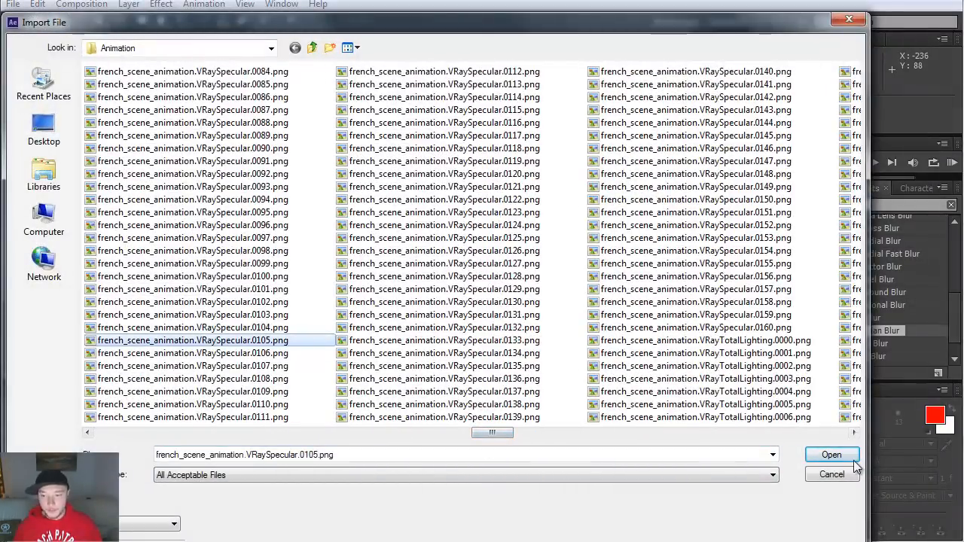
pyautogui.click(831, 454)
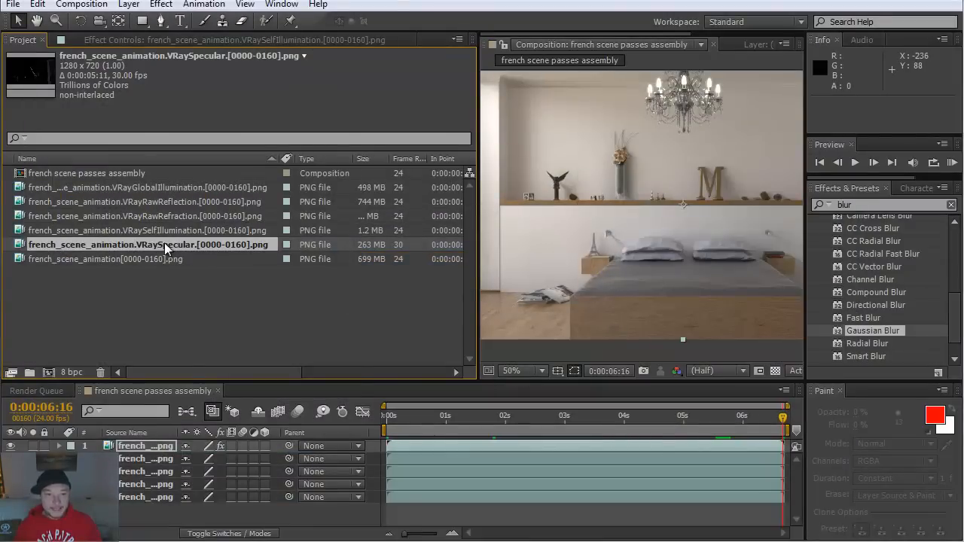
# - Interpret the VRaySpecular sequence at an assumed frame rate of 24 frames per second
pyautogui.rightClick(167, 249)
pyautogui.moveTo(274, 336)
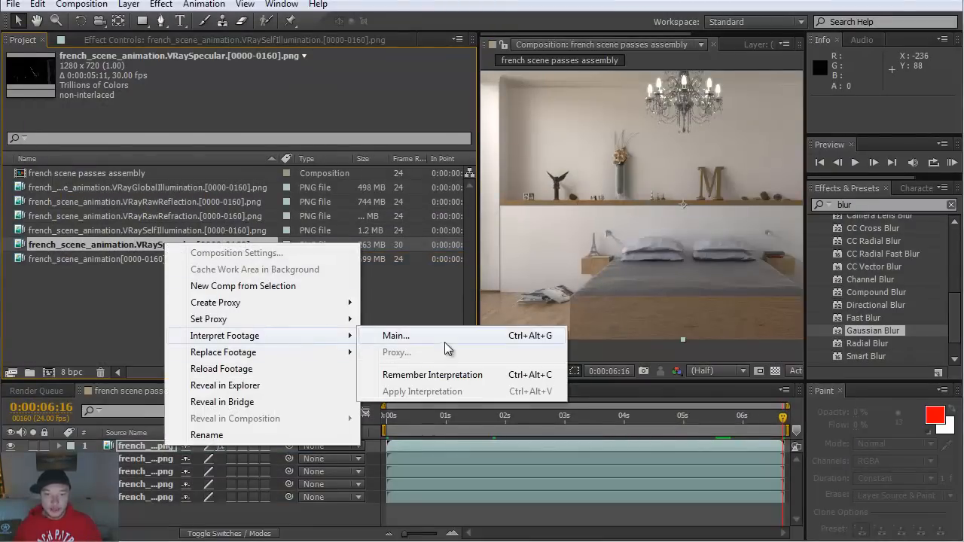
pyautogui.click(447, 339)
pyautogui.write('24')
pyautogui.press('Return')
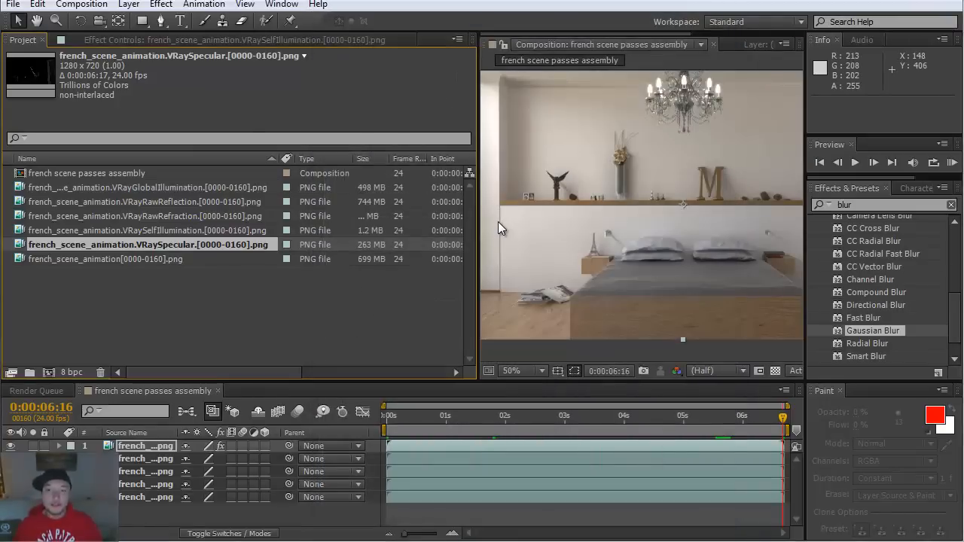
# - Add the VRaySpecular sequence as the composition's top layer and move the current time to 0:00:00:06
pyautogui.moveTo(476, 231); pyautogui.dragTo(227, 217)
pyautogui.moveTo(45, 250); pyautogui.dragTo(86, 447)
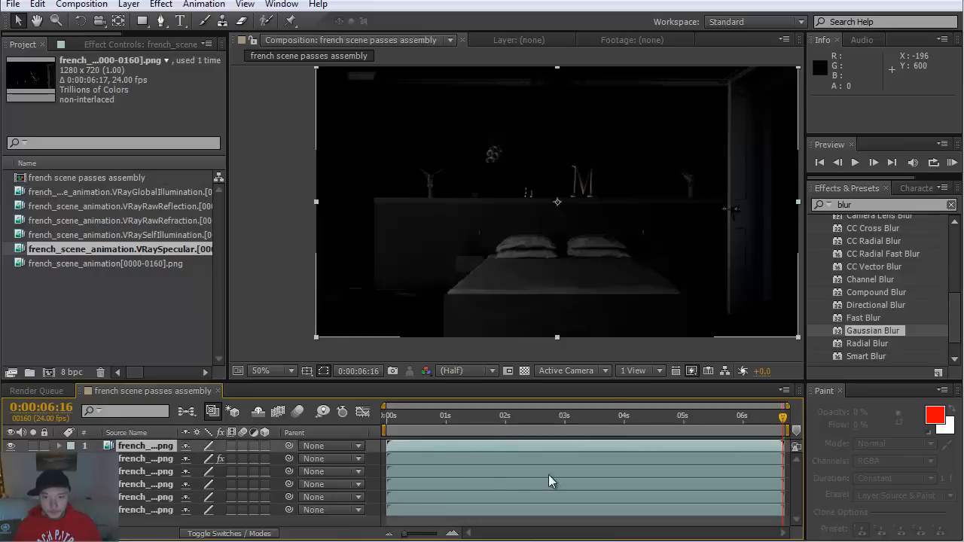
pyautogui.moveTo(389, 428); pyautogui.dragTo(409, 426)
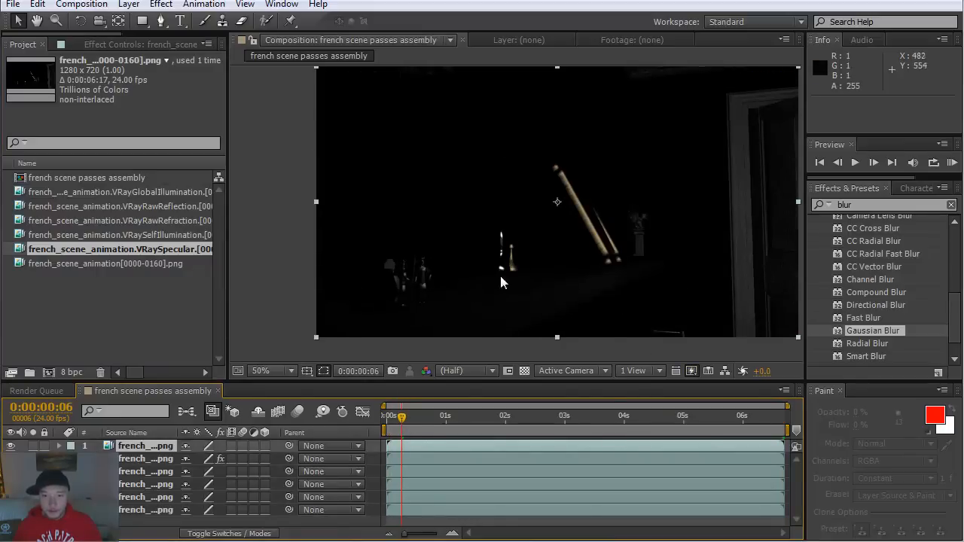
# - Set the VRaySpecular layer's blending mode to Screen
pyautogui.rightClick(457, 447)
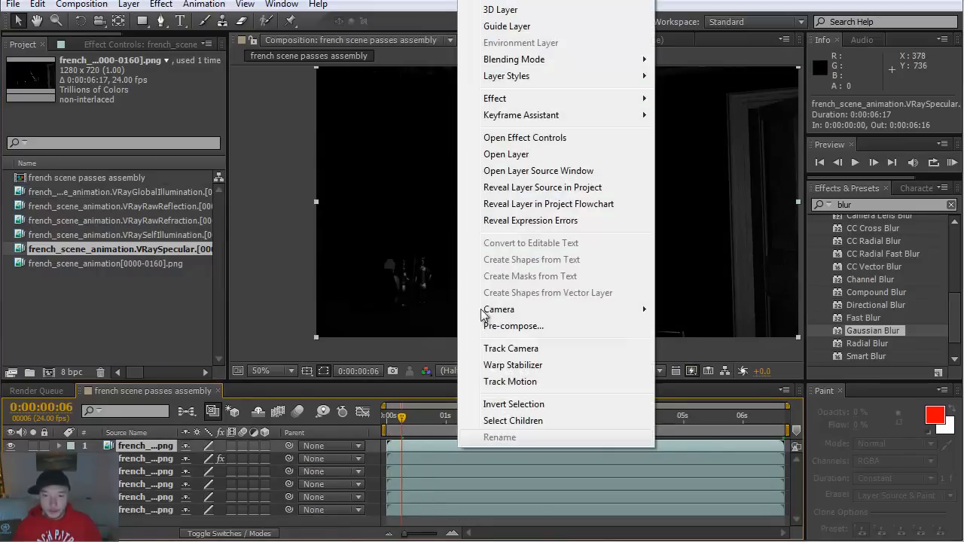
pyautogui.moveTo(520, 60)
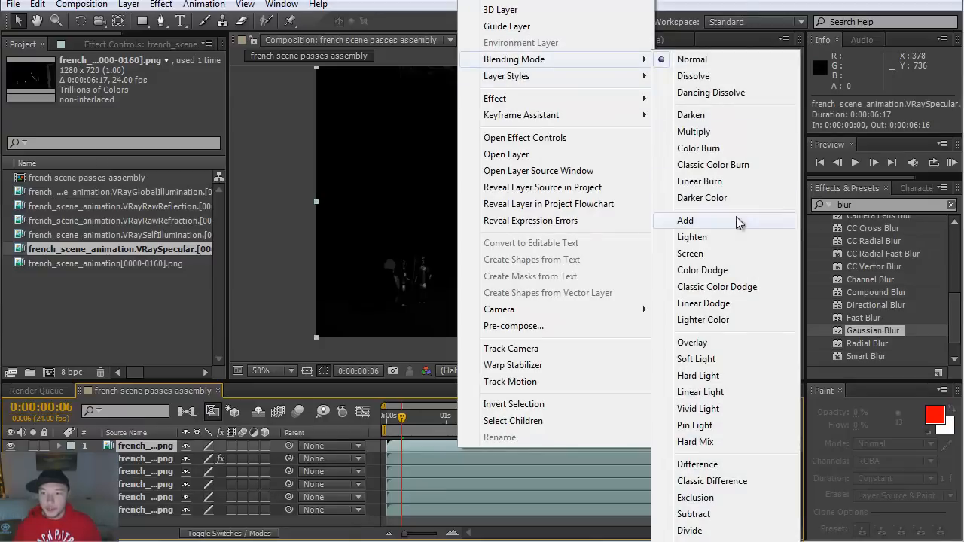
pyautogui.click(728, 253)
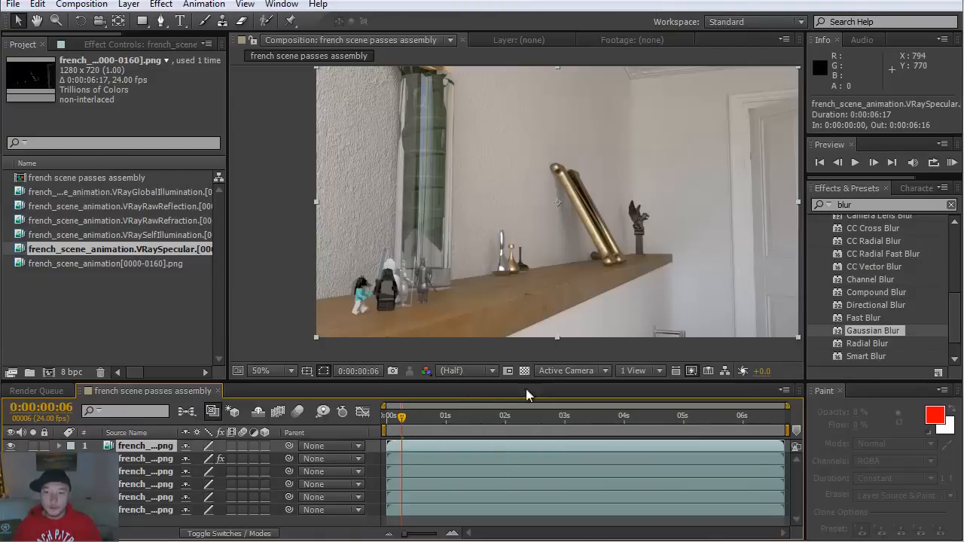
# - Toggle the VRaySpecular layer's visibility repeatedly to compare the shelf shot with and without specular highlights
pyautogui.click(10, 446)
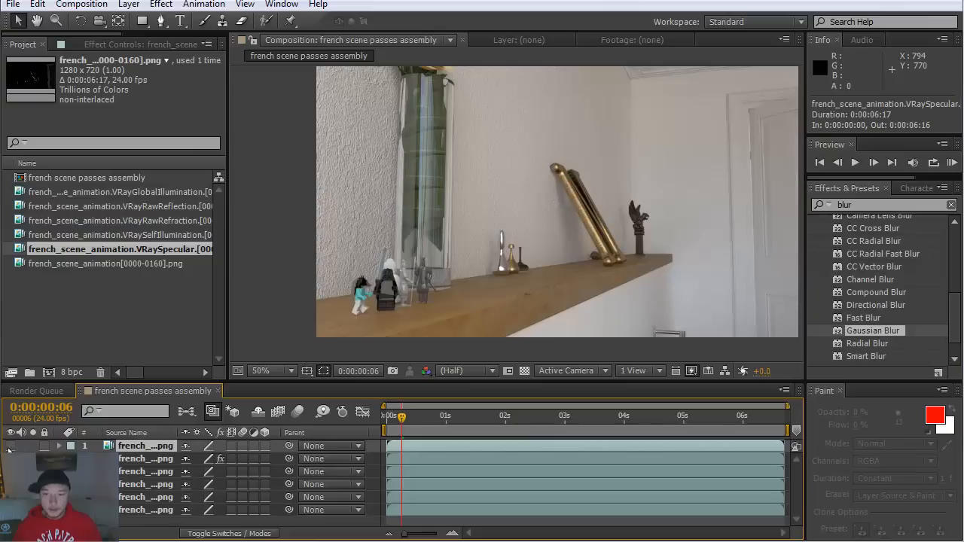
pyautogui.click(10, 446)
pyautogui.click(10, 446)
pyautogui.click(10, 446)
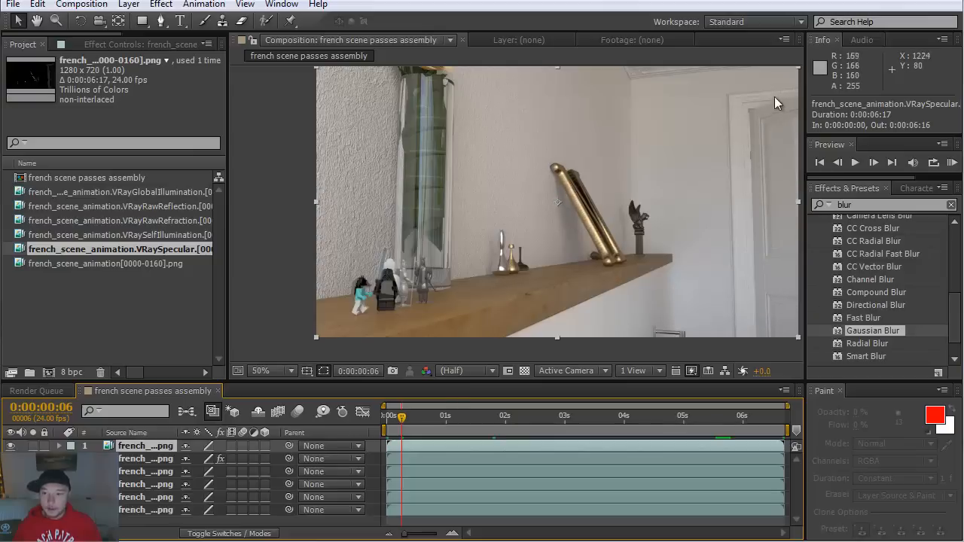
pyautogui.click(11, 446)
pyautogui.click(10, 446)
pyautogui.click(10, 446)
pyautogui.click(11, 446)
# - Move to the last frame at 0:00:06:16 and compare the bedroom with the VRaySpecular layer hidden and shown
pyautogui.moveTo(401, 416); pyautogui.dragTo(783, 431)
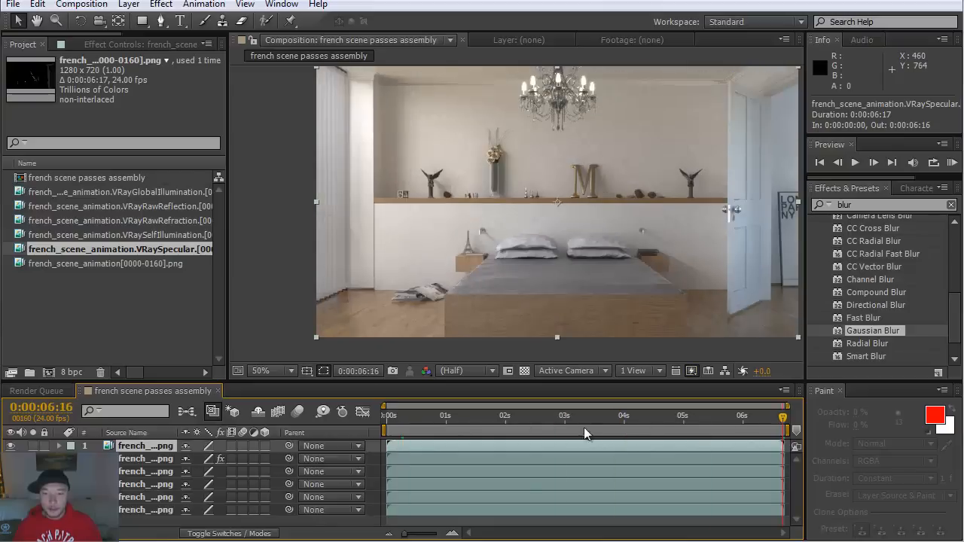
pyautogui.click(11, 446)
pyautogui.click(12, 446)
pyautogui.click(11, 446)
pyautogui.click(12, 446)
# - Lower the VRaySpecular layer's opacity to 70% and collapse its properties
pyautogui.click(59, 446)
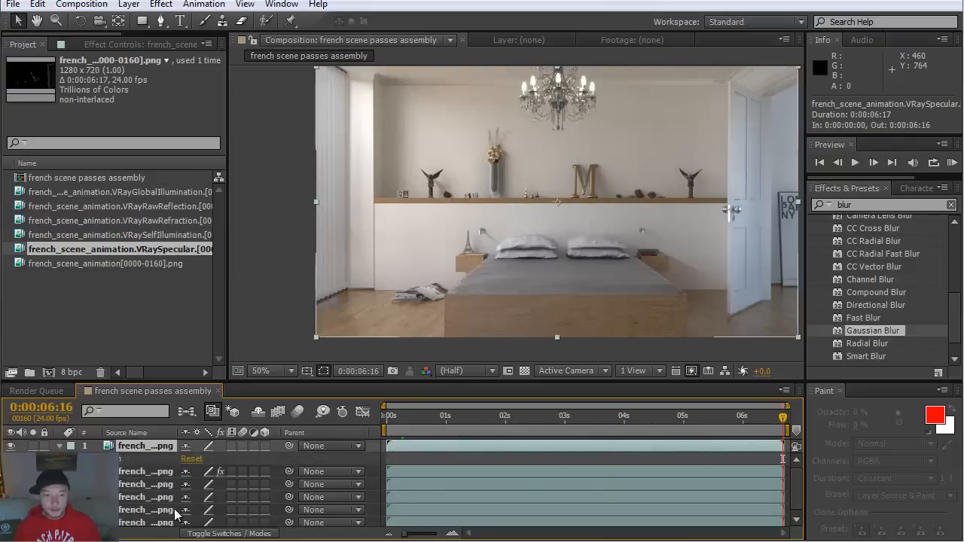
pyautogui.click(72, 458)
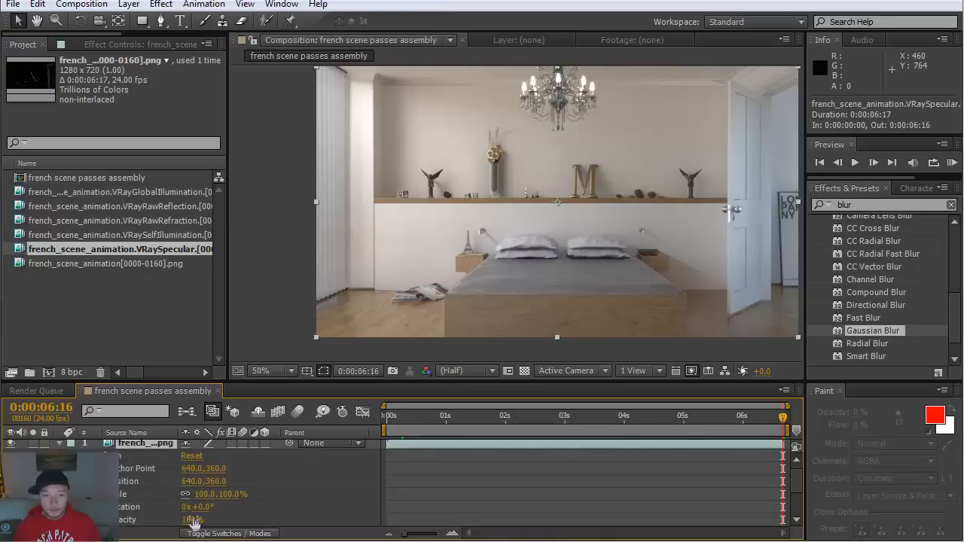
pyautogui.moveTo(188, 520); pyautogui.dragTo(136, 510)
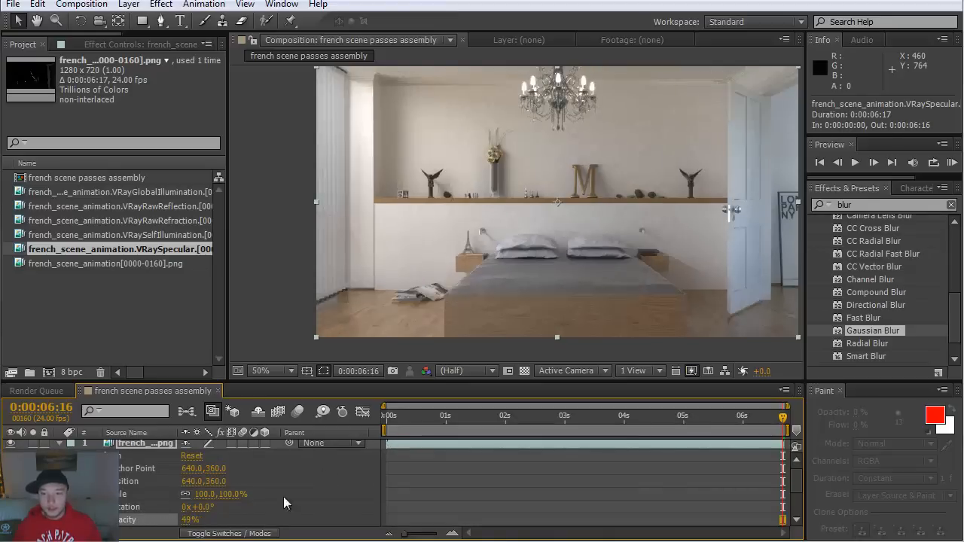
pyautogui.moveTo(186, 519); pyautogui.dragTo(212, 518)
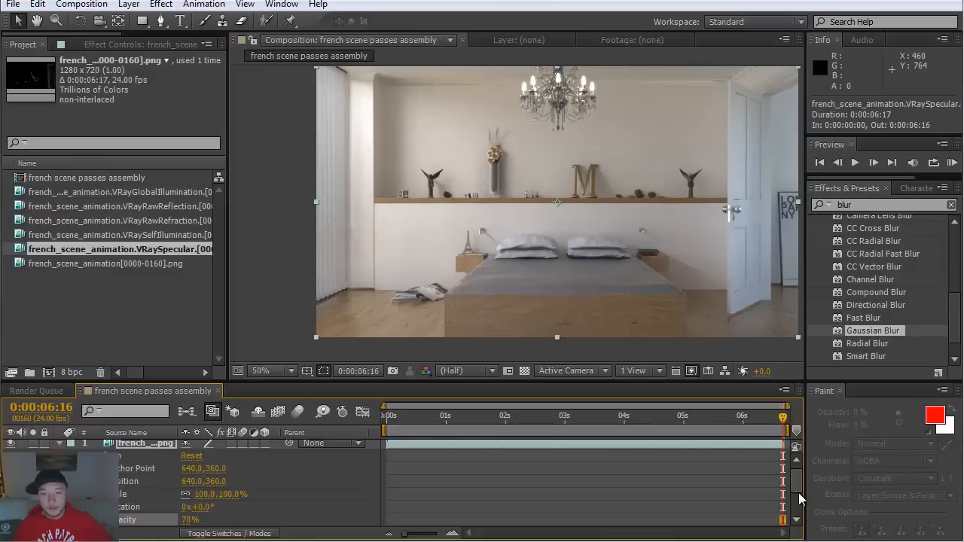
pyautogui.click(59, 444)
# - Import the french_scene_animation.VRayTotalLighting PNG sequence from the Animation folder into the project
pyautogui.rightClick(72, 315)
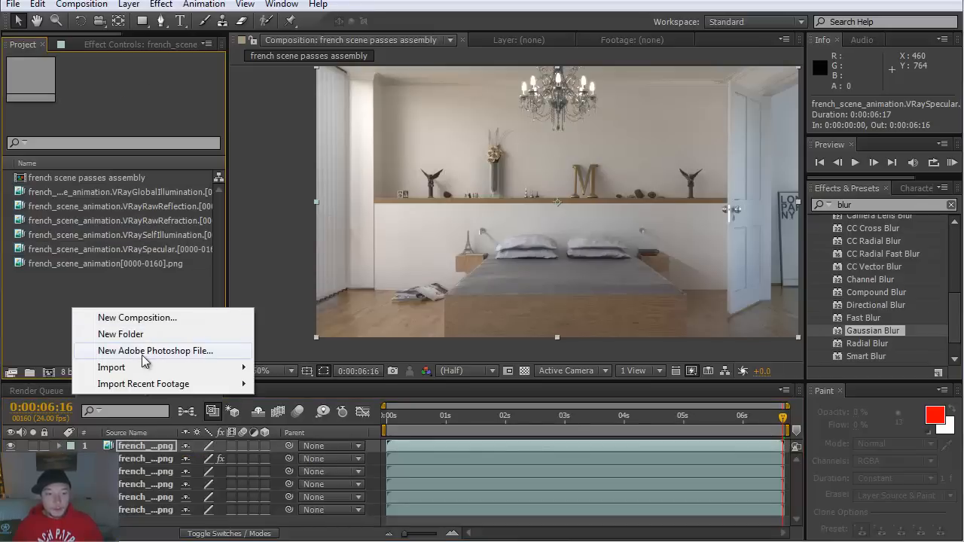
pyautogui.moveTo(144, 369)
pyautogui.click(307, 369)
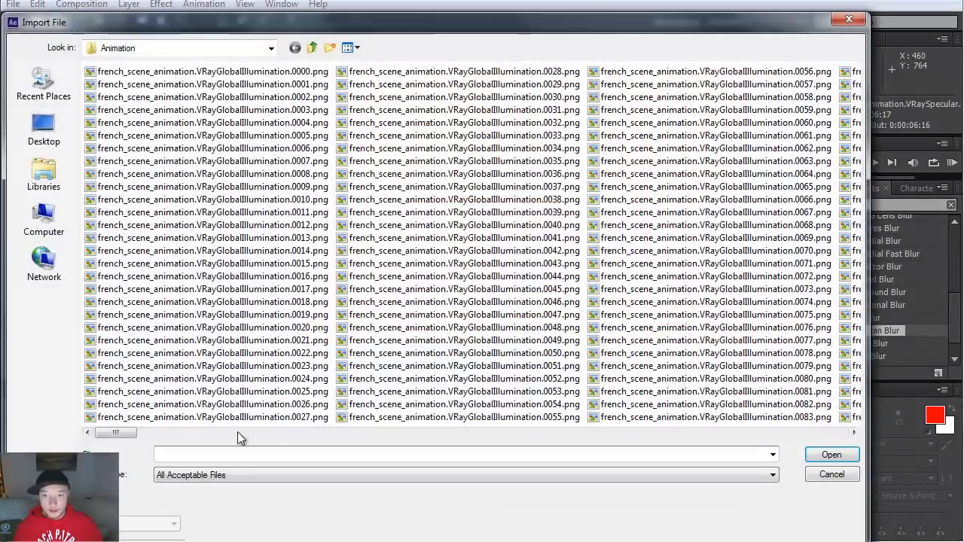
pyautogui.moveTo(127, 432); pyautogui.dragTo(592, 460)
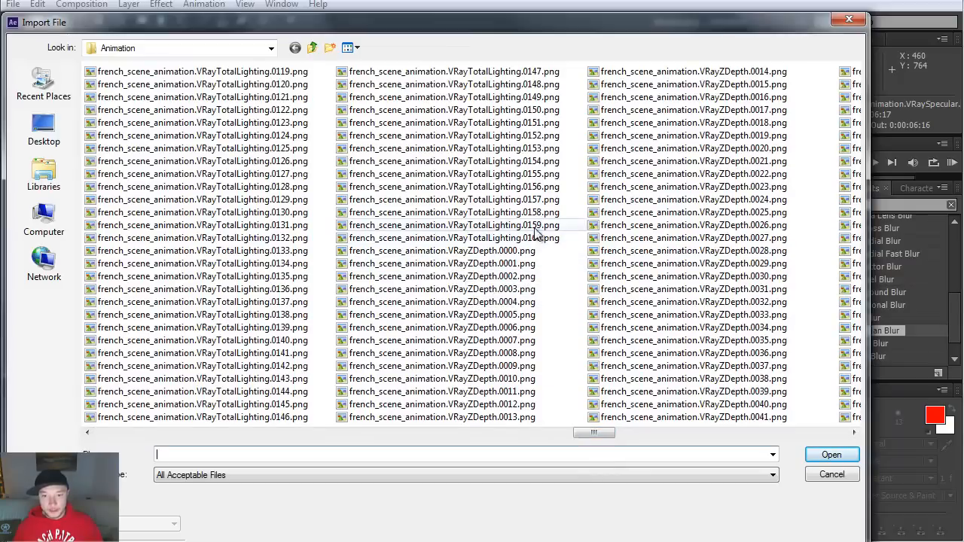
pyautogui.click(524, 199)
pyautogui.click(830, 460)
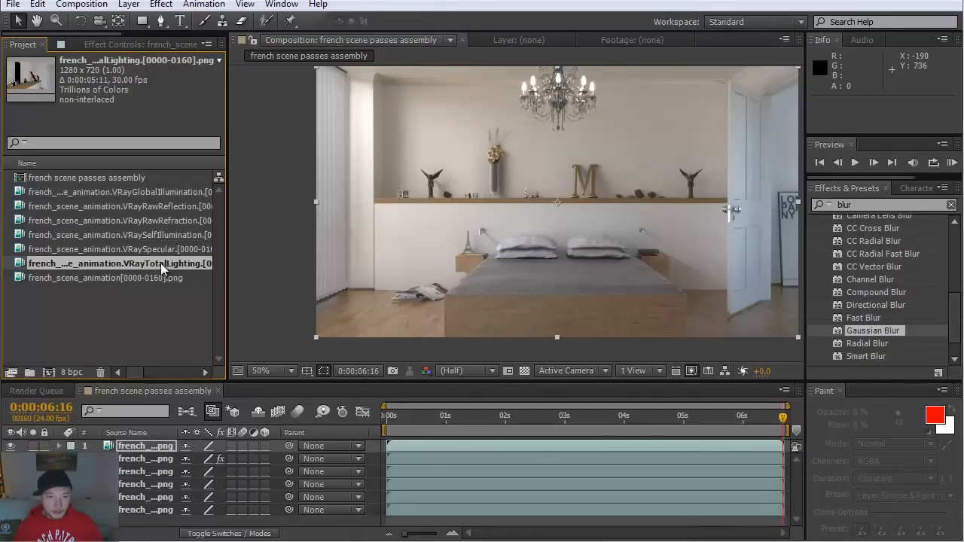
# - Add the VRayTotalLighting sequence as the uppermost composition layer and set its footage frame rate to 24 fps
pyautogui.moveTo(159, 263); pyautogui.dragTo(157, 438)
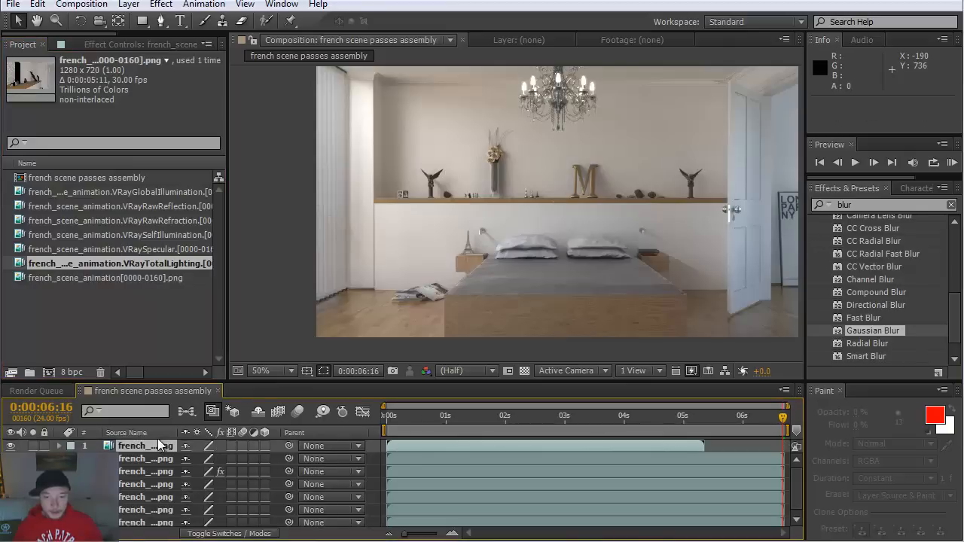
pyautogui.rightClick(138, 264)
pyautogui.moveTo(282, 360)
pyautogui.click(387, 359)
pyautogui.write('35')
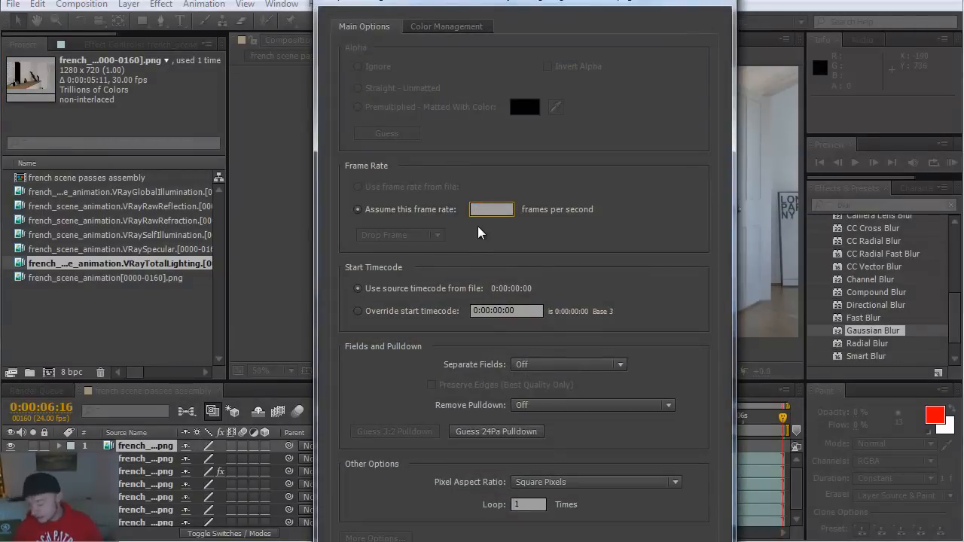
pyautogui.write('24')
pyautogui.press('Return')
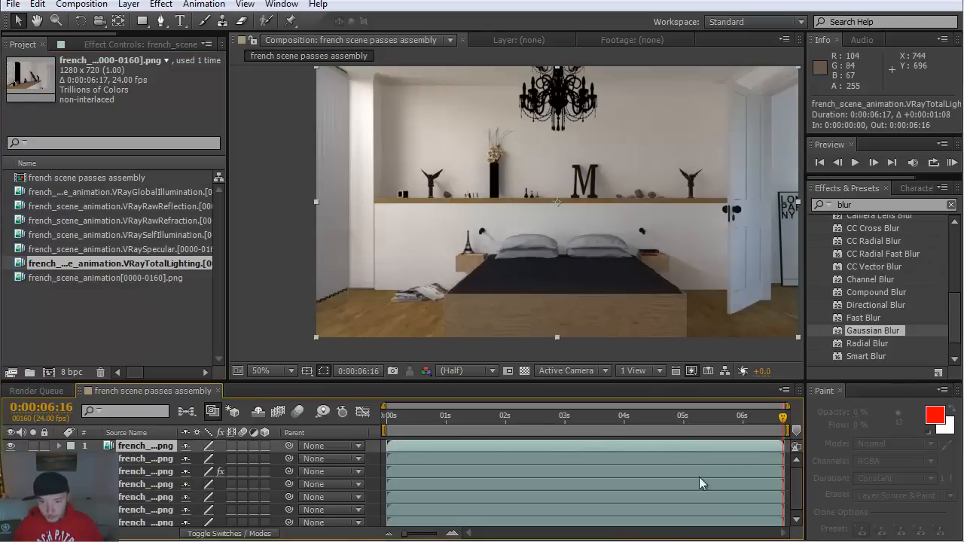
# - Set the VRayTotalLighting layer's blending mode to Color Burn after trying Classic Color Burn
pyautogui.rightClick(552, 450)
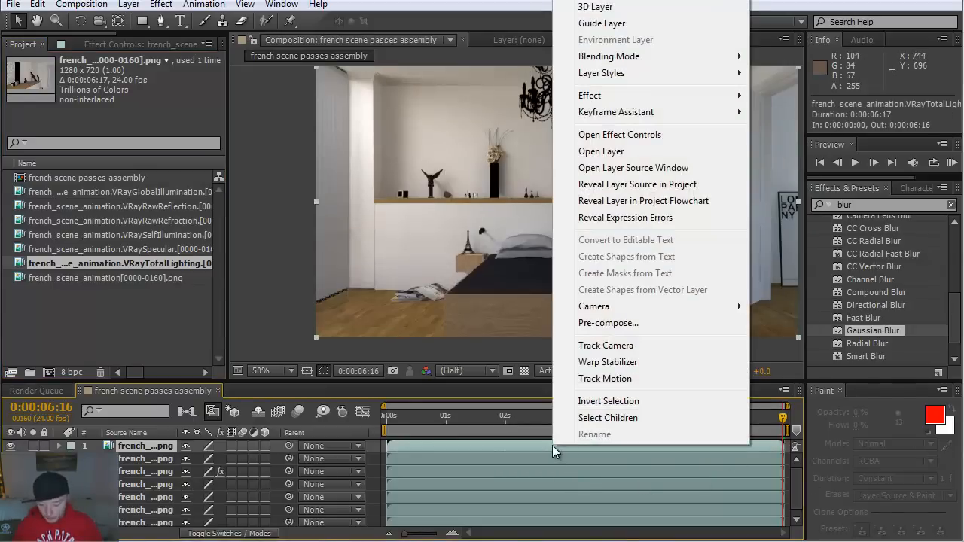
pyautogui.moveTo(635, 61)
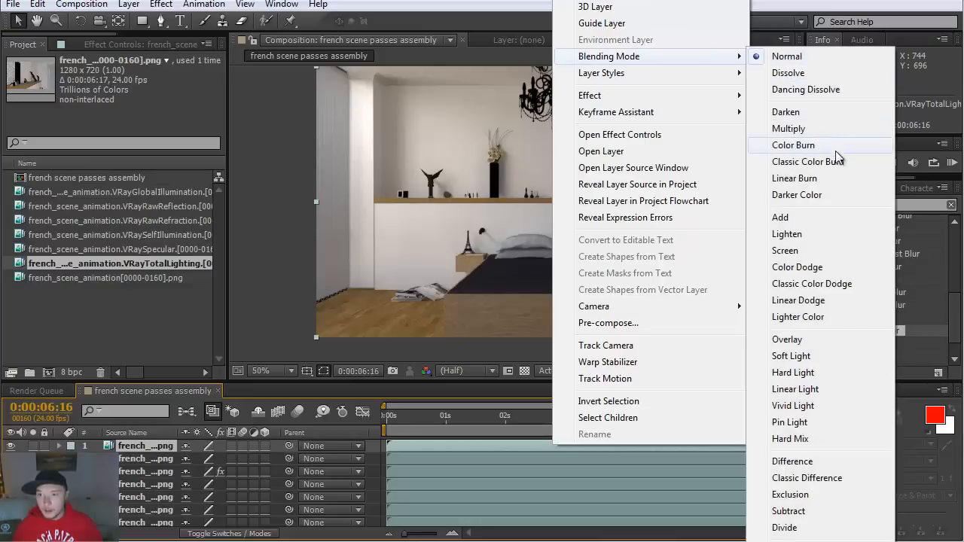
pyautogui.click(834, 161)
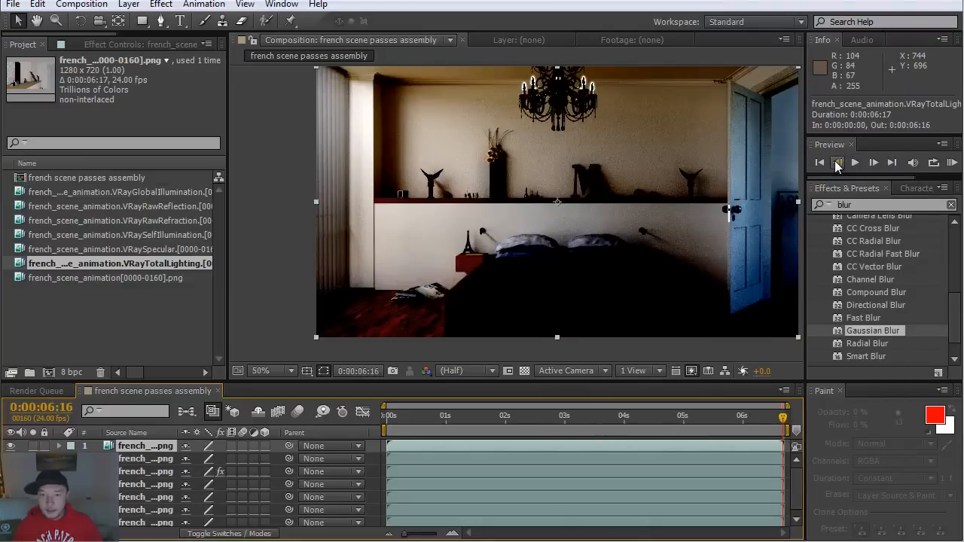
pyautogui.rightClick(630, 449)
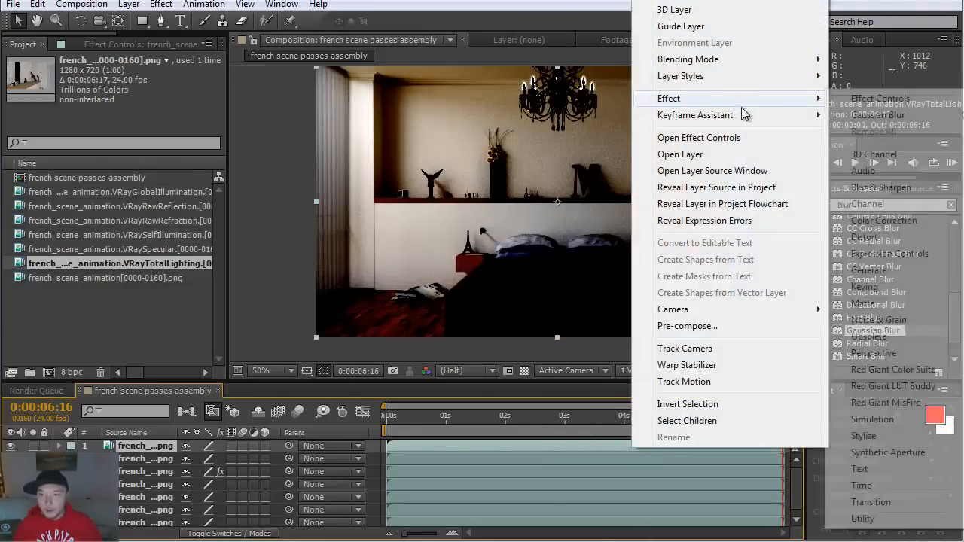
pyautogui.moveTo(748, 60)
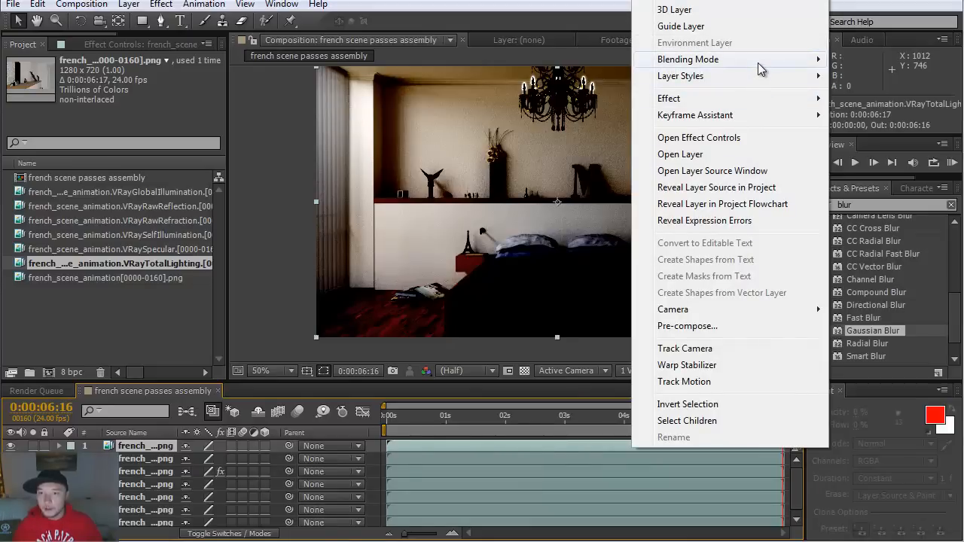
pyautogui.click(887, 147)
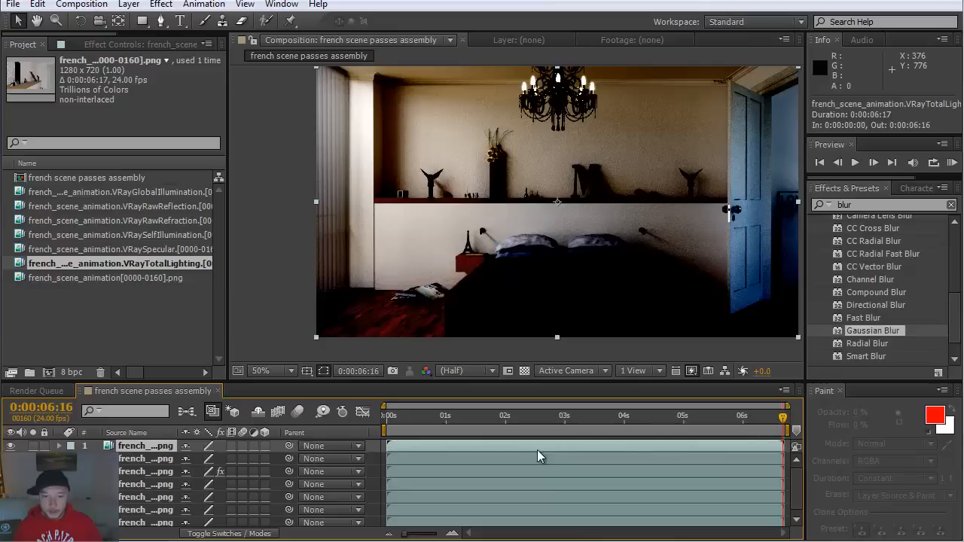
# - Lower the VRayTotalLighting layer's opacity to 10%, judging the effect on the composition's first frame
pyautogui.click(60, 446)
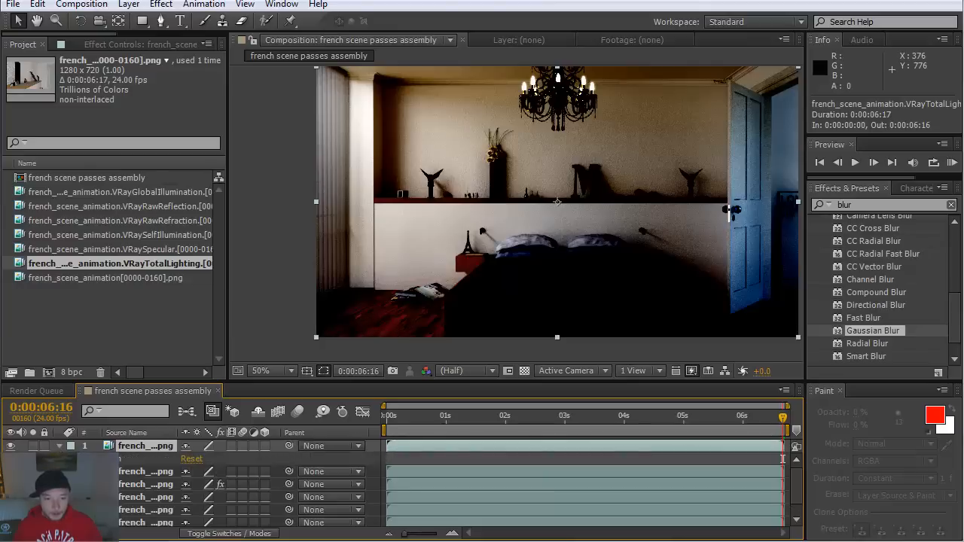
pyautogui.write('00')
pyautogui.press('Return')
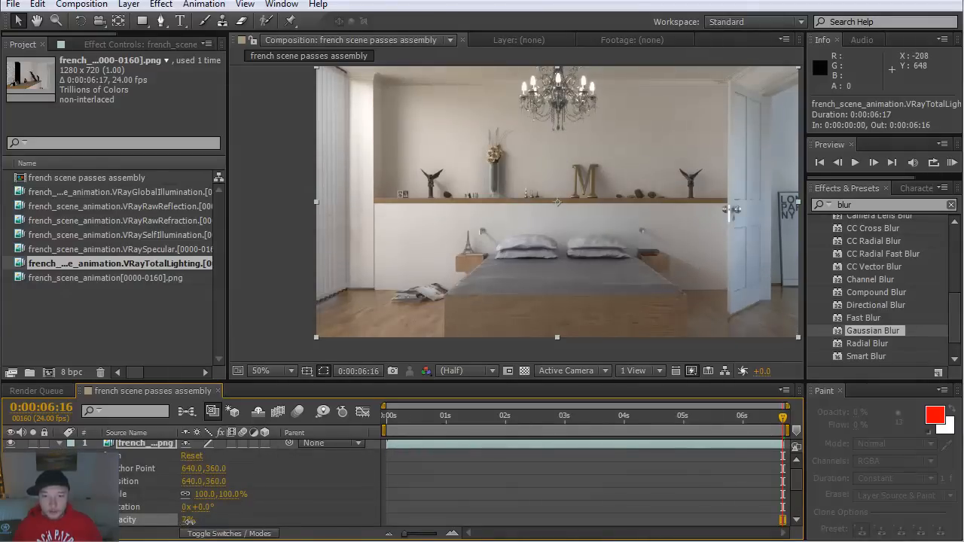
pyautogui.moveTo(192, 521); pyautogui.dragTo(186, 520)
pyautogui.press('Home')
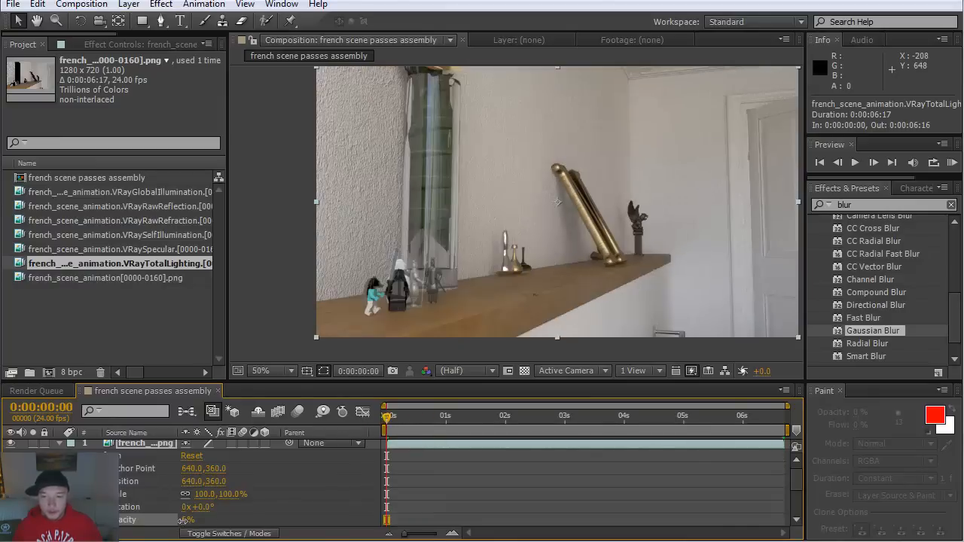
pyautogui.moveTo(183, 520)
pyautogui.mouseDown()
pyautogui.moveTo(200, 525)
pyautogui.moveTo(193, 534)
pyautogui.moveTo(188, 522)
pyautogui.mouseUp()
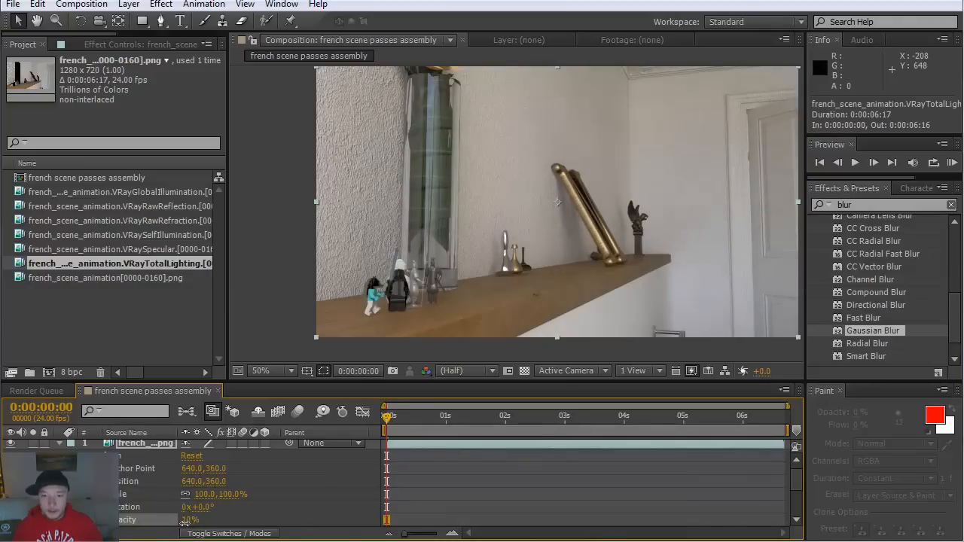
pyautogui.click(184, 522)
# - Move to the last frame at 0:00:06:16, compare the bedroom with VRayTotalLighting hidden and shown, and collapse the layer's properties
pyautogui.moveTo(397, 416); pyautogui.dragTo(584, 418)
pyautogui.moveTo(667, 445); pyautogui.dragTo(826, 467)
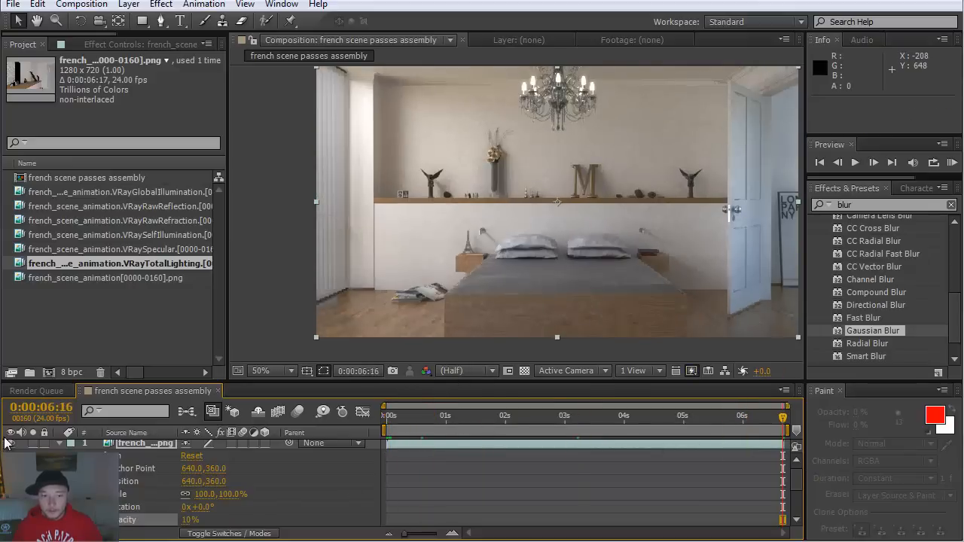
pyautogui.click(10, 444)
pyautogui.click(11, 443)
pyautogui.click(11, 444)
pyautogui.click(11, 444)
pyautogui.click(11, 444)
pyautogui.click(10, 443)
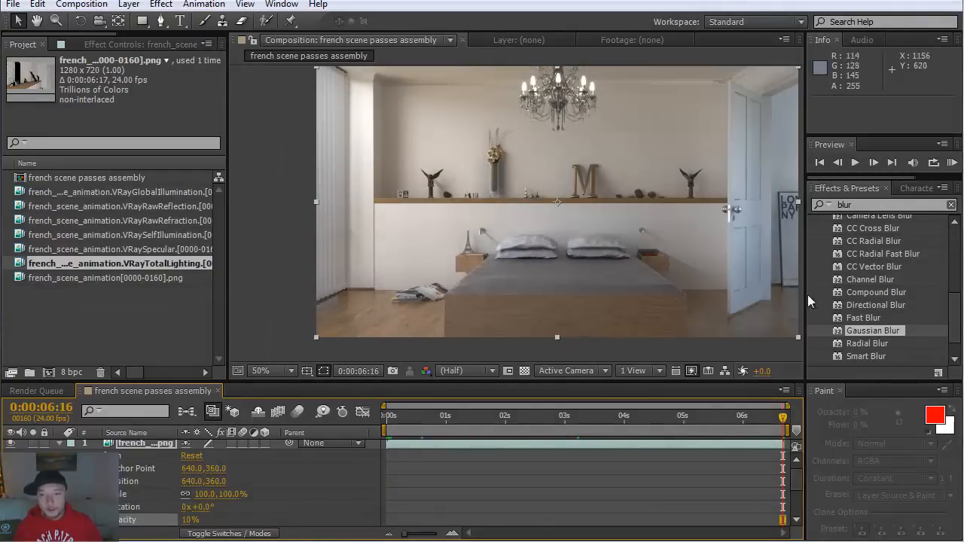
pyautogui.click(12, 444)
pyautogui.click(11, 443)
pyautogui.click(11, 444)
pyautogui.click(12, 443)
pyautogui.click(12, 444)
pyautogui.click(11, 445)
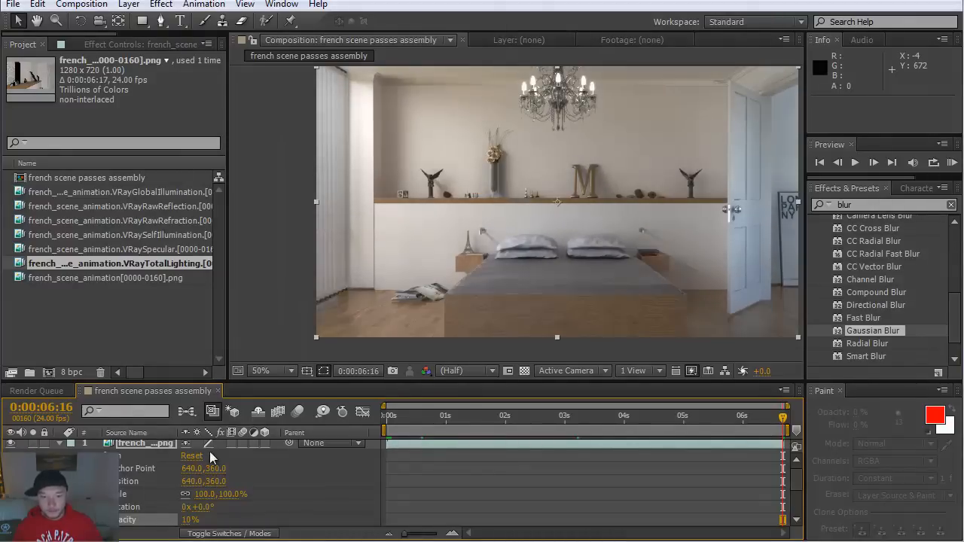
pyautogui.click(59, 445)
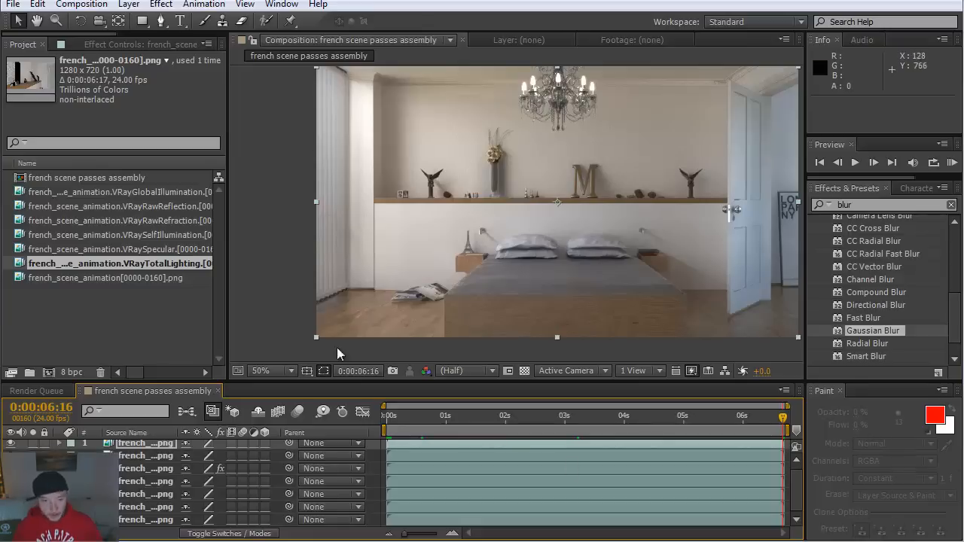
# - Import the french_scene_animation.VRayZDepth PNG sequence from the Animation folder into the project
pyautogui.rightClick(132, 305)
pyautogui.moveTo(290, 366)
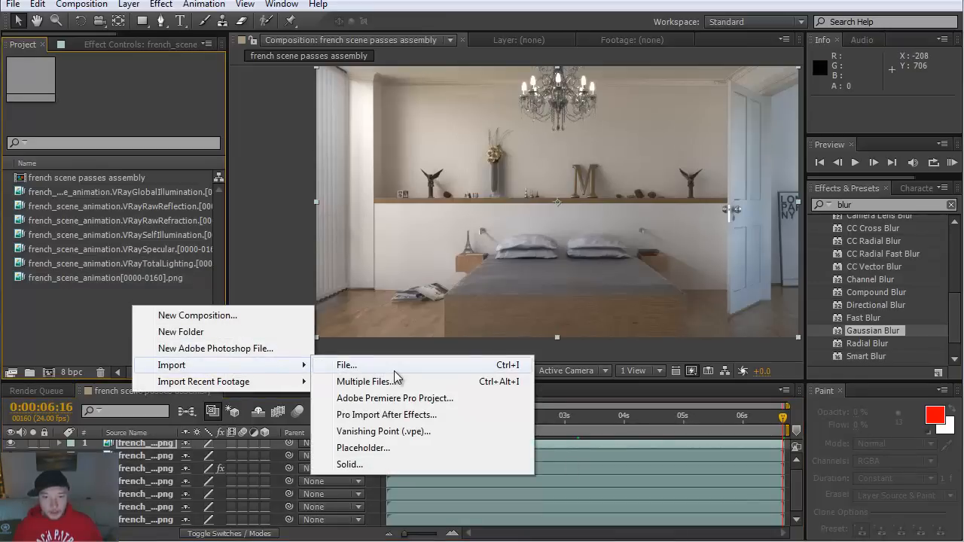
pyautogui.click(395, 371)
pyautogui.moveTo(119, 433); pyautogui.dragTo(699, 474)
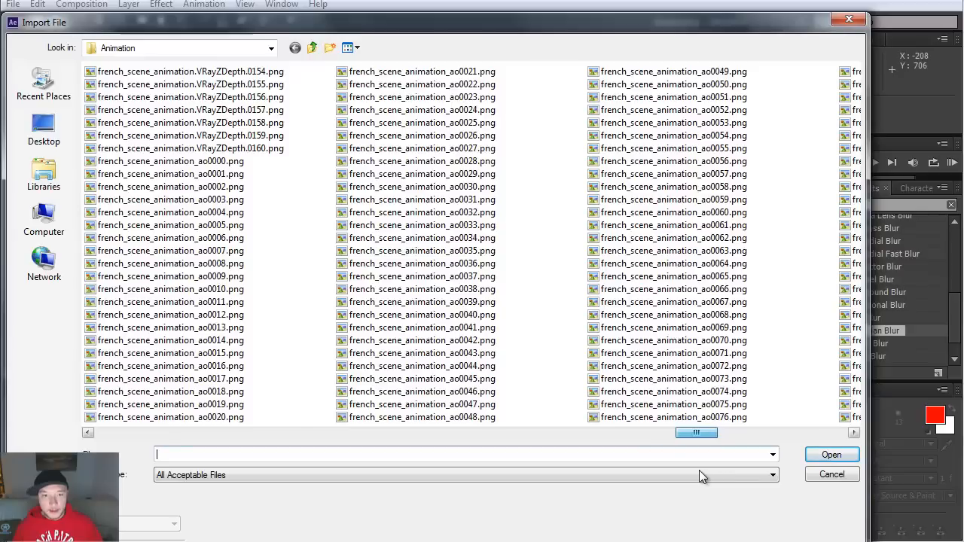
pyautogui.click(293, 154)
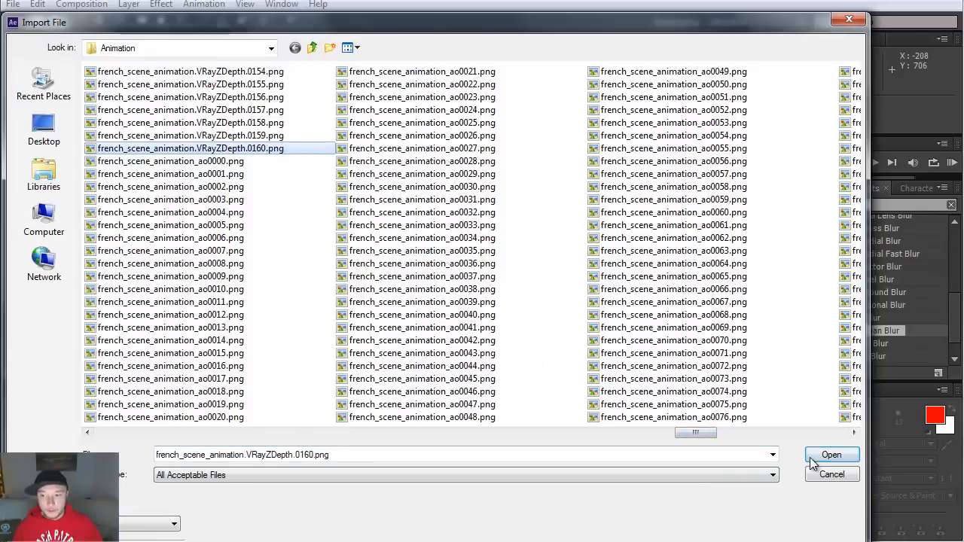
pyautogui.click(829, 456)
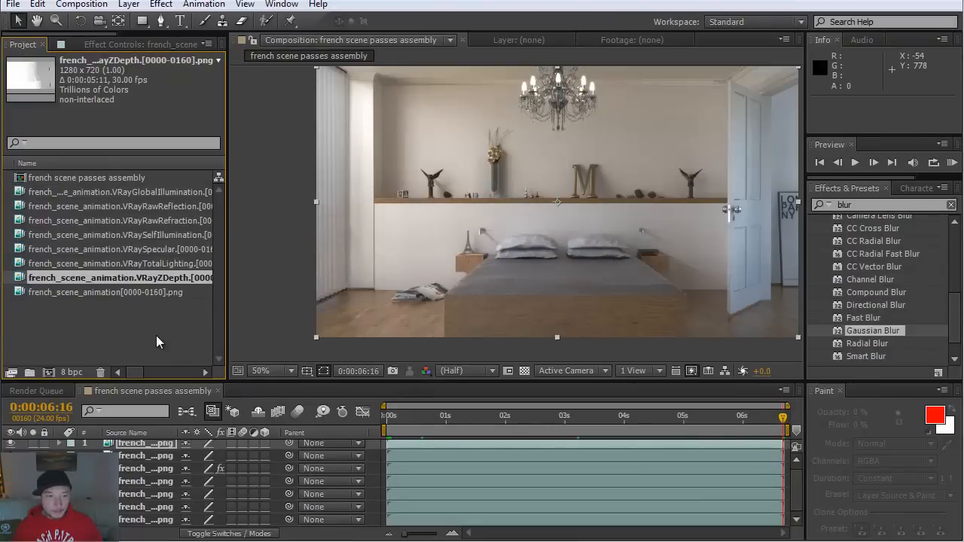
# - Set the VRayZDepth sequence's frame rate to 24 fps and add it to the composition above all other layers
pyautogui.rightClick(155, 278)
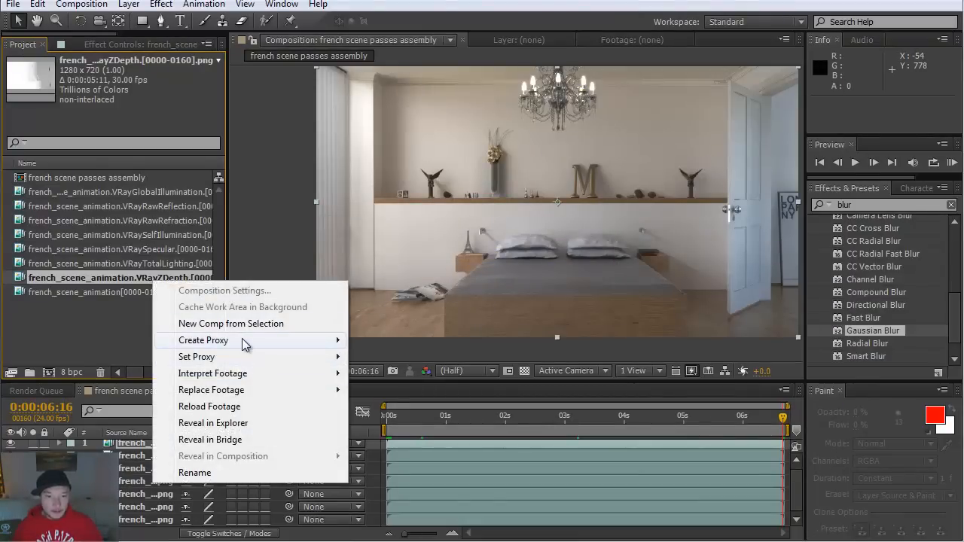
pyautogui.moveTo(245, 344)
pyautogui.moveTo(241, 376)
pyautogui.click(413, 380)
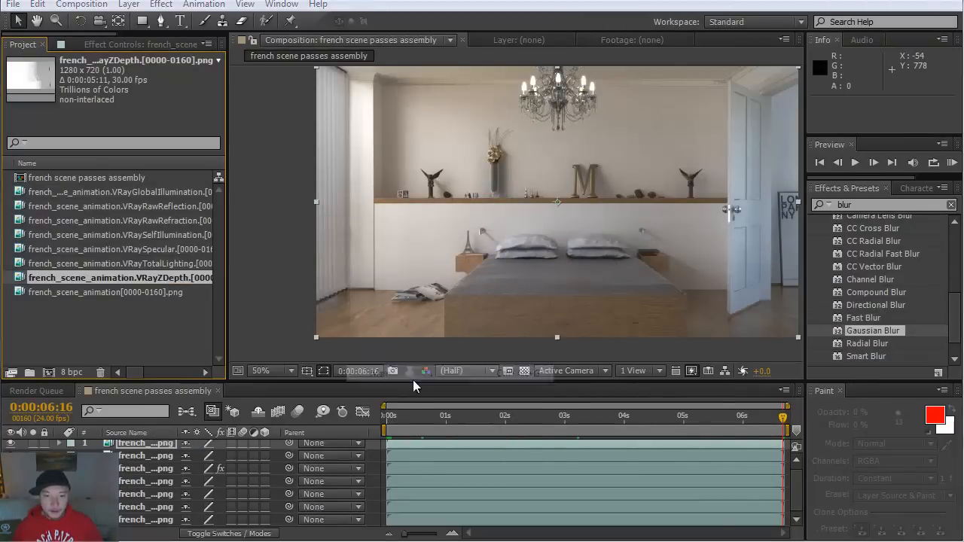
pyautogui.write('24')
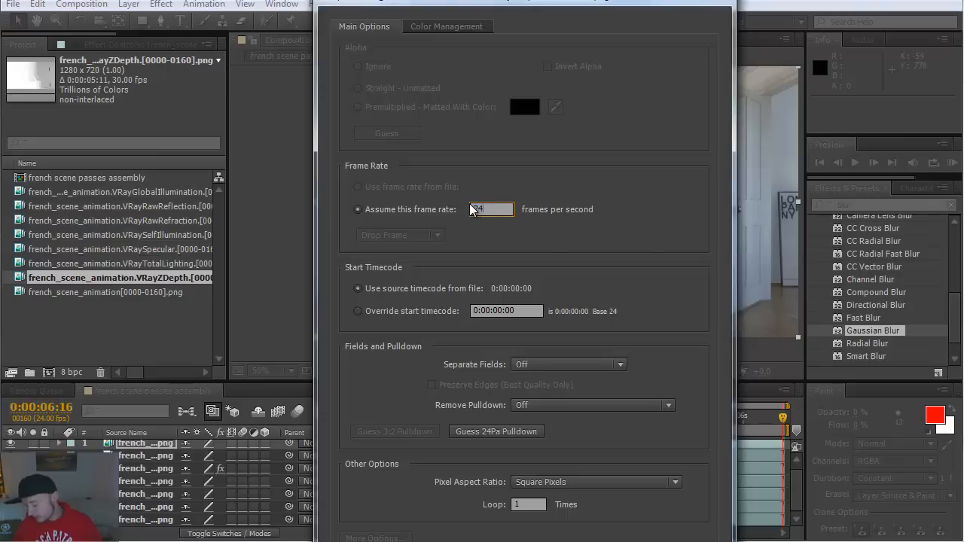
pyautogui.press('Return')
pyautogui.moveTo(181, 278); pyautogui.dragTo(222, 441)
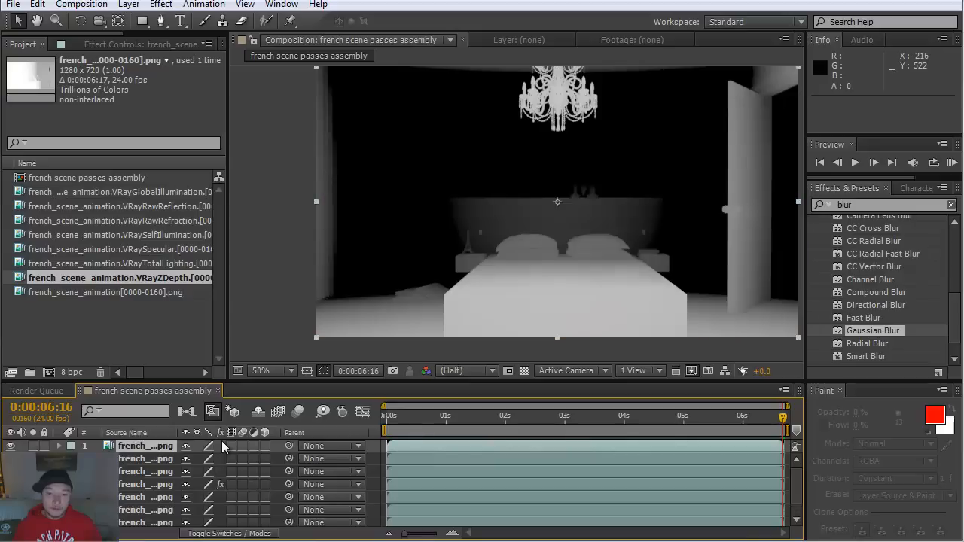
# - Scrub through the depth pass, stop at 0:00:00:21 and hide the VRayZDepth layer
pyautogui.moveTo(443, 424); pyautogui.dragTo(727, 435)
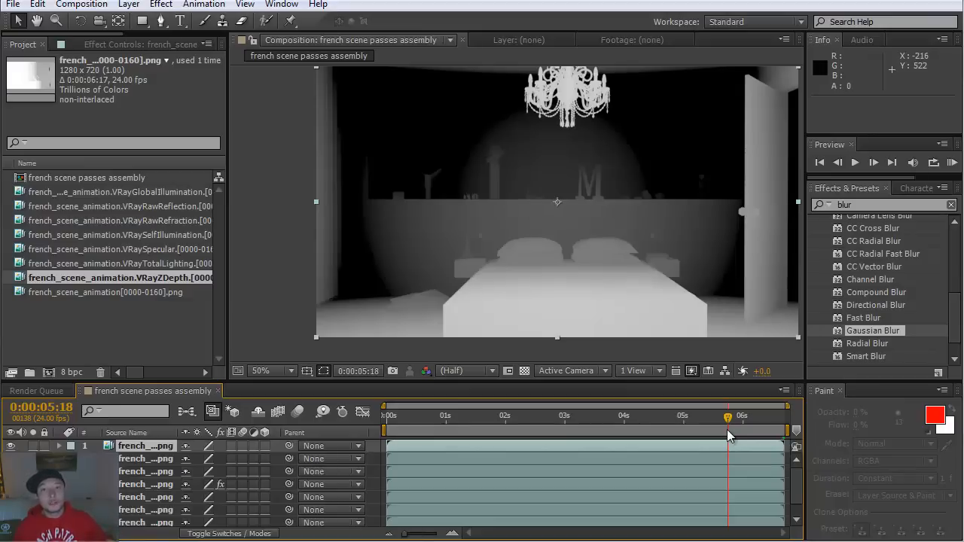
pyautogui.moveTo(726, 419); pyautogui.dragTo(440, 443)
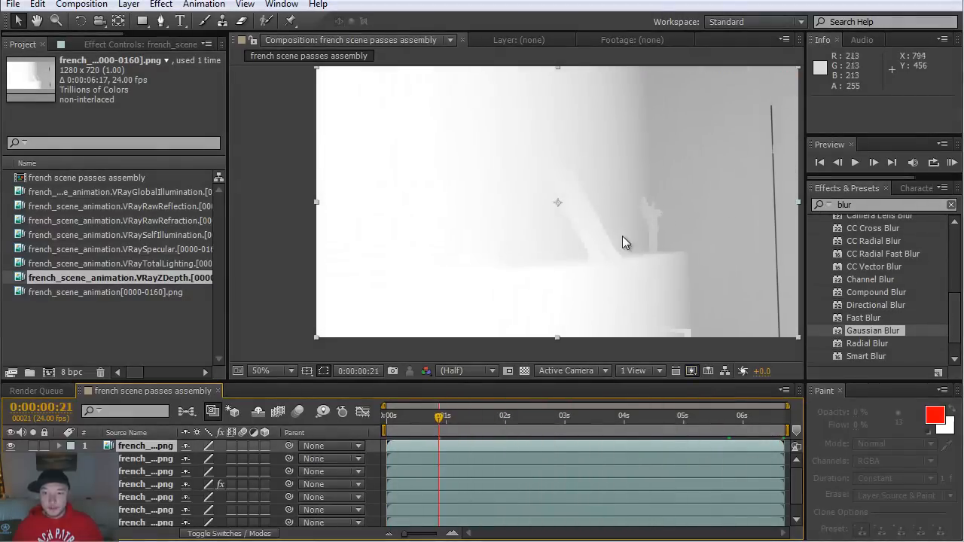
pyautogui.click(10, 446)
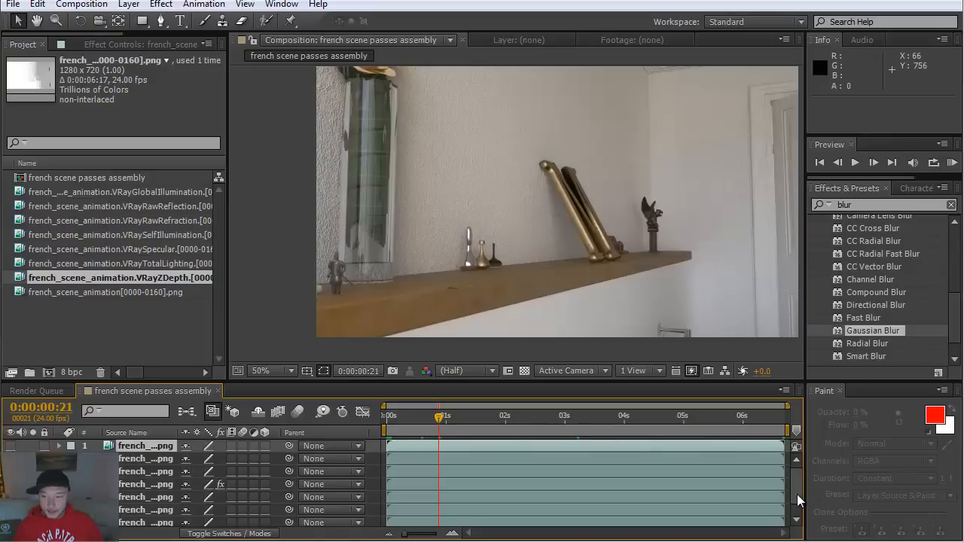
# - Search the effects for "lens" and apply Camera Lens Blur to the base french_scene_animation layer
pyautogui.scroll(-1, 797, 494)
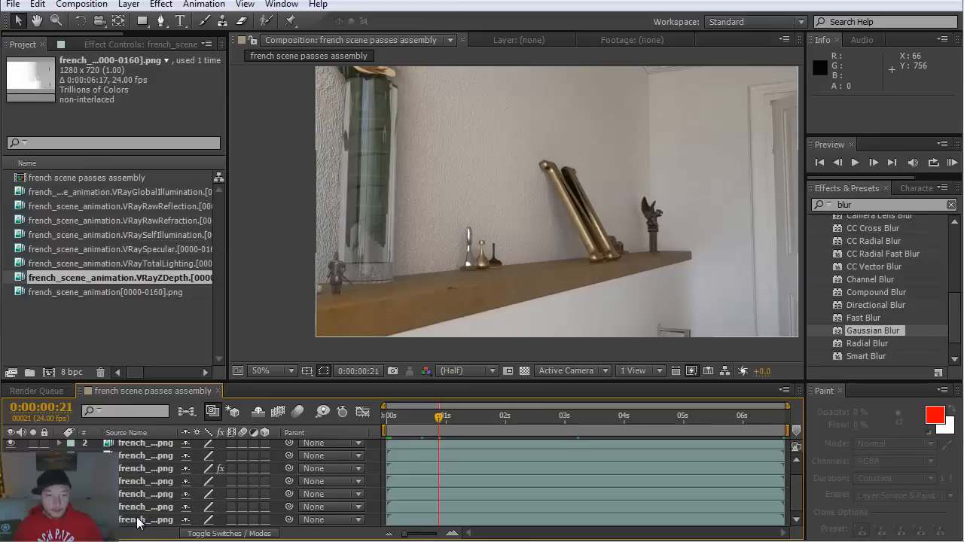
pyautogui.click(168, 521)
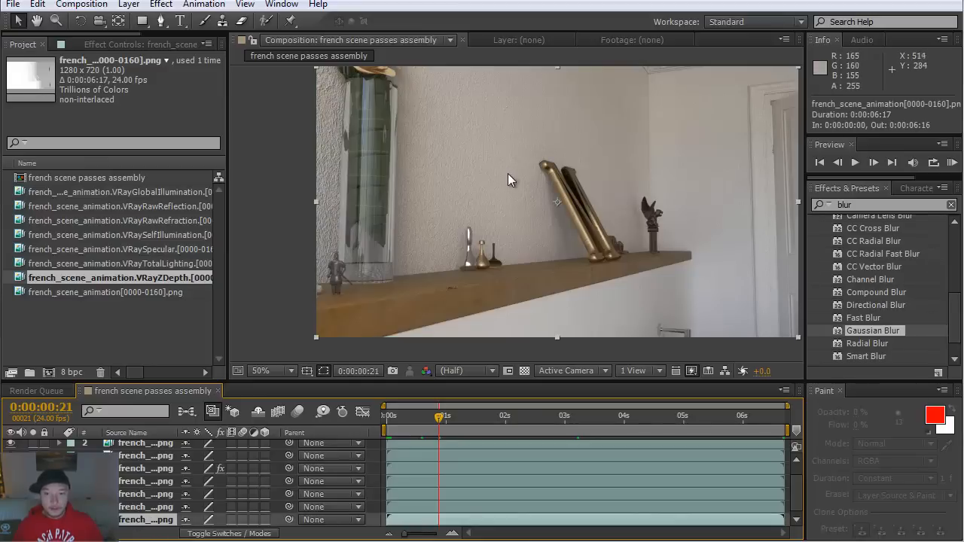
pyautogui.click(876, 205)
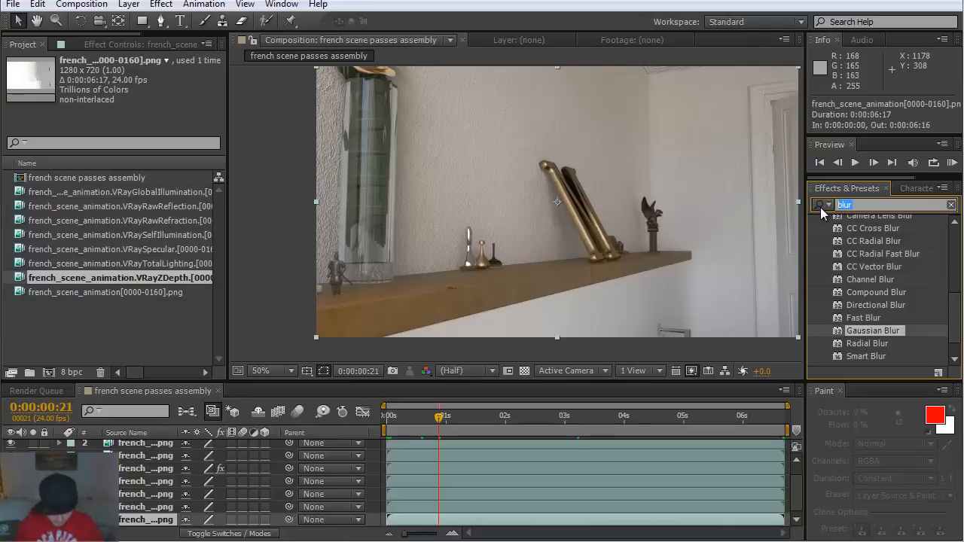
pyautogui.press('BackSpace')
pyautogui.click(820, 205)
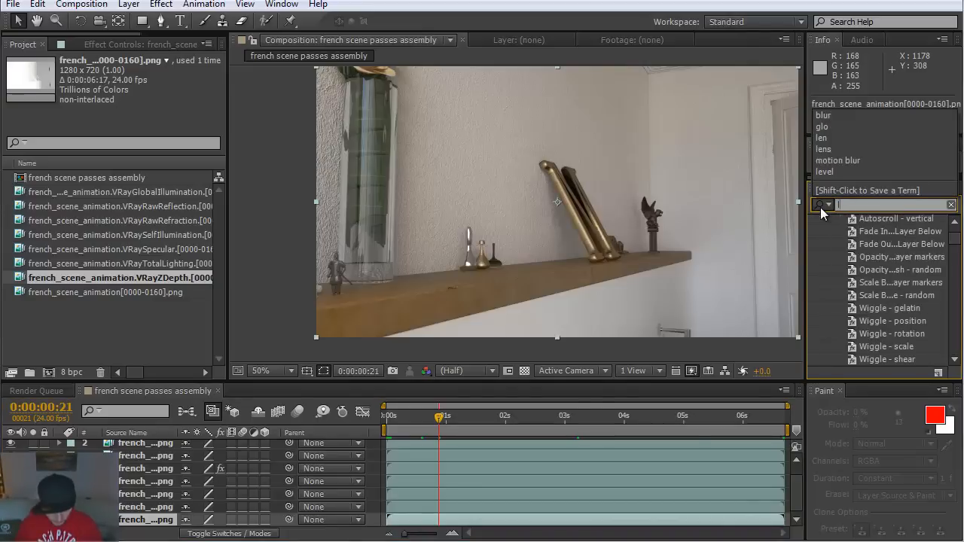
pyautogui.write('len')
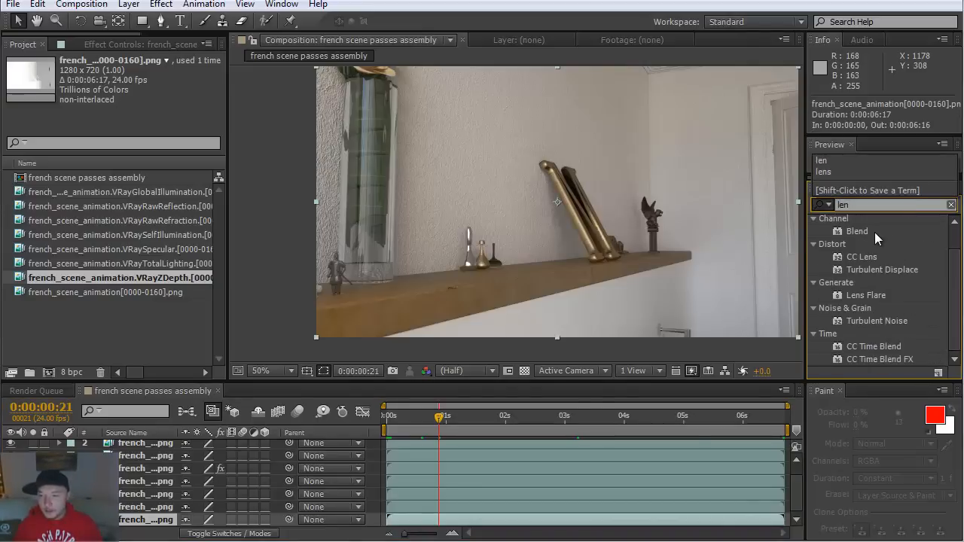
pyautogui.write('s')
pyautogui.moveTo(899, 235); pyautogui.dragTo(561, 525)
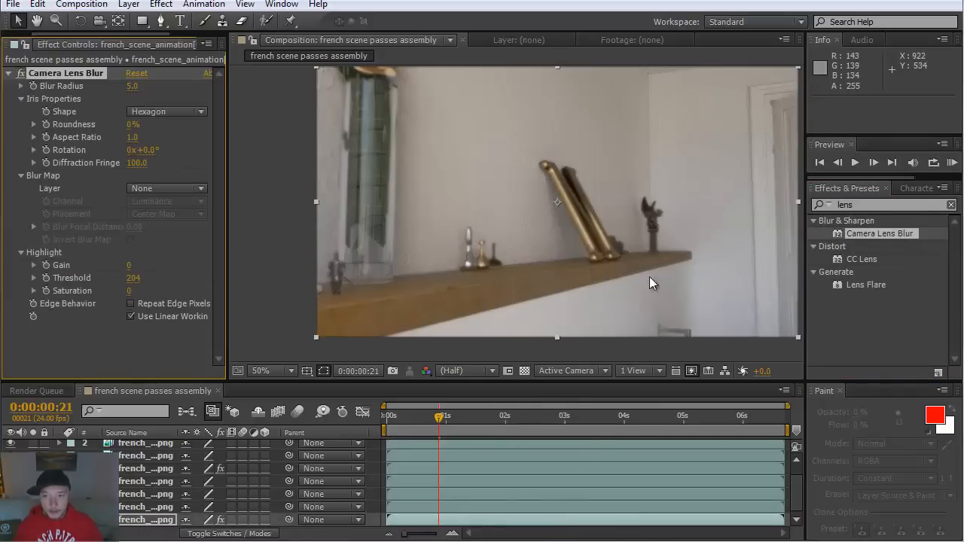
# - Use the VRayZDepth layer as the blur map for Camera Lens Blur and set Blur Focal Distance to 1.00
pyautogui.moveTo(439, 418)
pyautogui.mouseDown()
pyautogui.moveTo(395, 411)
pyautogui.moveTo(441, 413)
pyautogui.mouseUp()
pyautogui.click(200, 188)
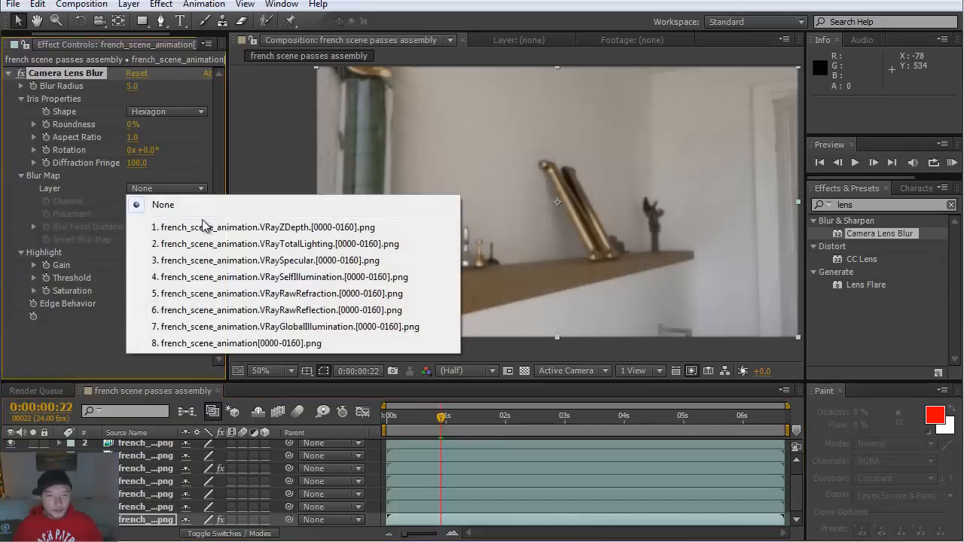
pyautogui.click(225, 226)
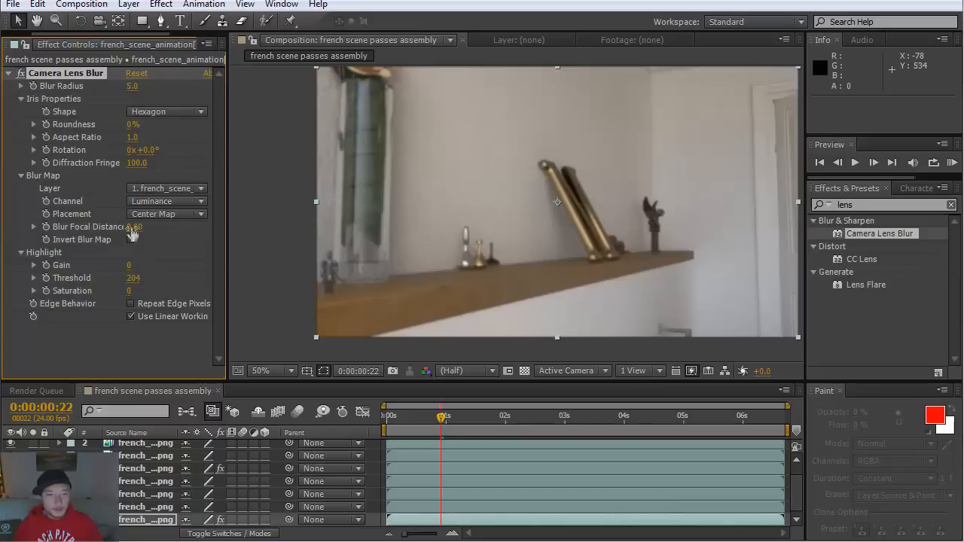
pyautogui.moveTo(134, 227); pyautogui.dragTo(194, 234)
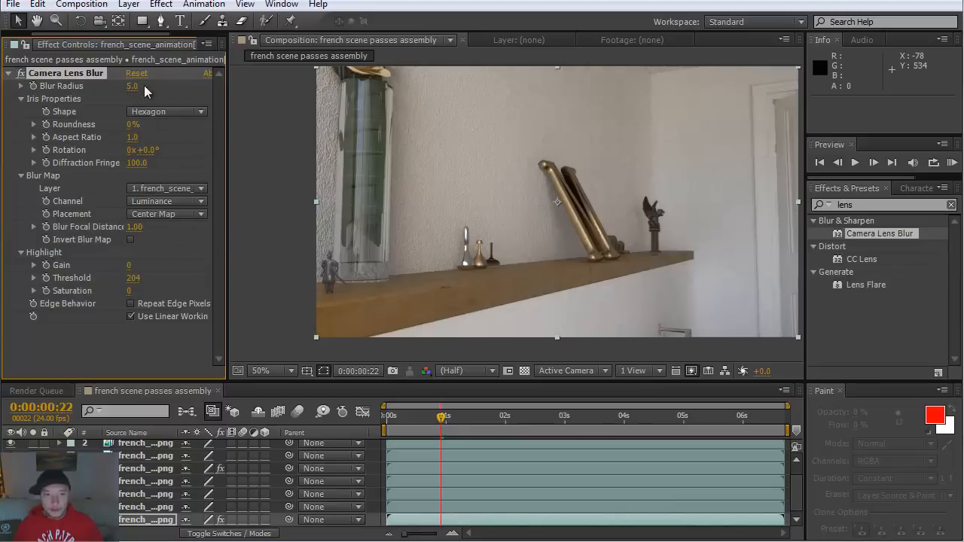
# - Try a Blur Radius of 62 across the timeline, with Blur Focal Distance at 0.01 on the last frame
pyautogui.moveTo(132, 86); pyautogui.dragTo(168, 87)
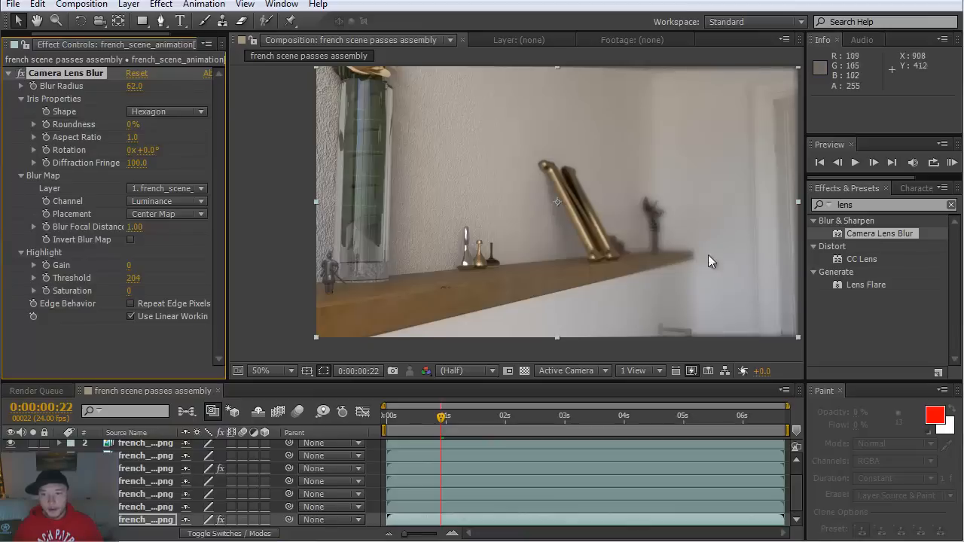
pyautogui.moveTo(399, 421); pyautogui.dragTo(805, 431)
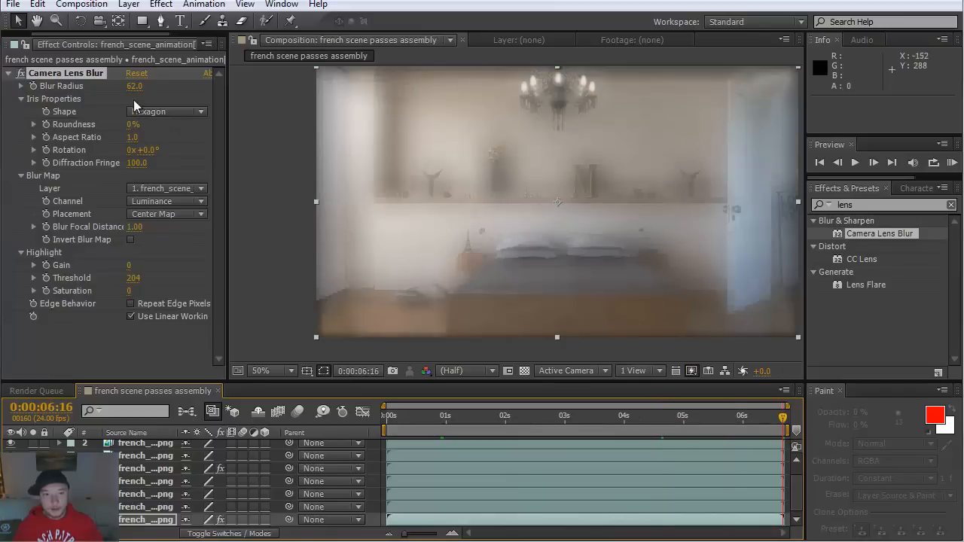
pyautogui.moveTo(134, 227); pyautogui.dragTo(108, 226)
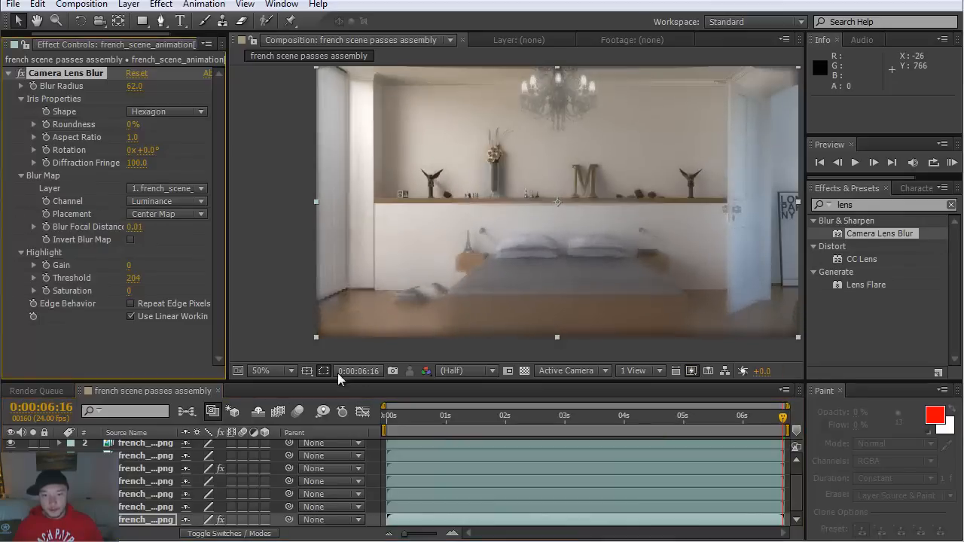
pyautogui.click(393, 415)
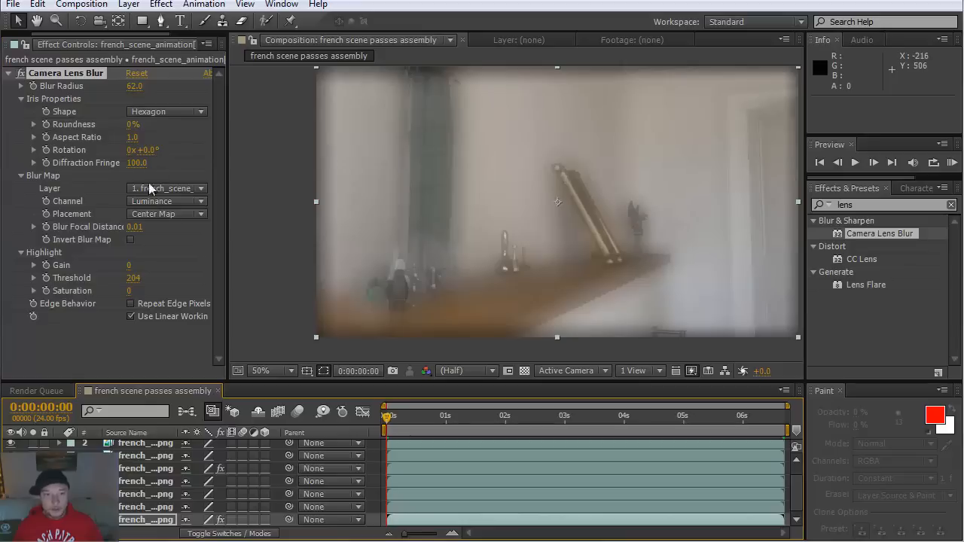
# - Set Blur Focal Distance to 1.00 and Blur Radius to 3, then enable focal distance keyframing at 0:00:06:16
pyautogui.moveTo(134, 227); pyautogui.dragTo(647, 227)
pyautogui.moveTo(135, 90); pyautogui.dragTo(97, 85)
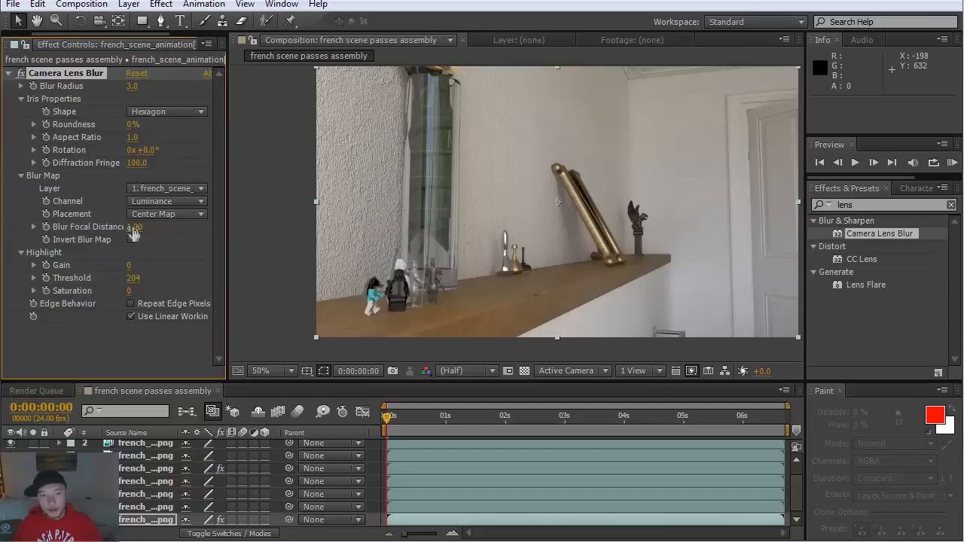
pyautogui.moveTo(386, 426); pyautogui.dragTo(846, 468)
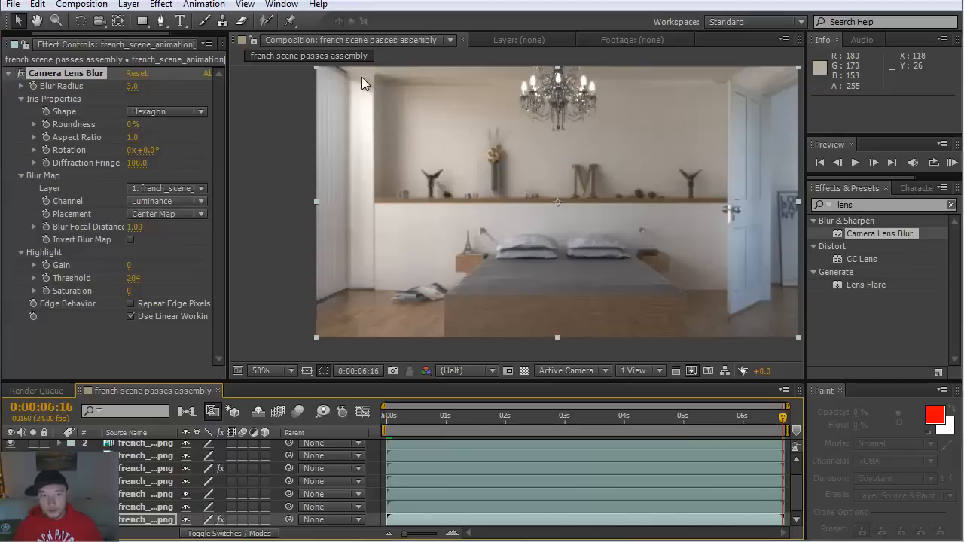
pyautogui.click(46, 228)
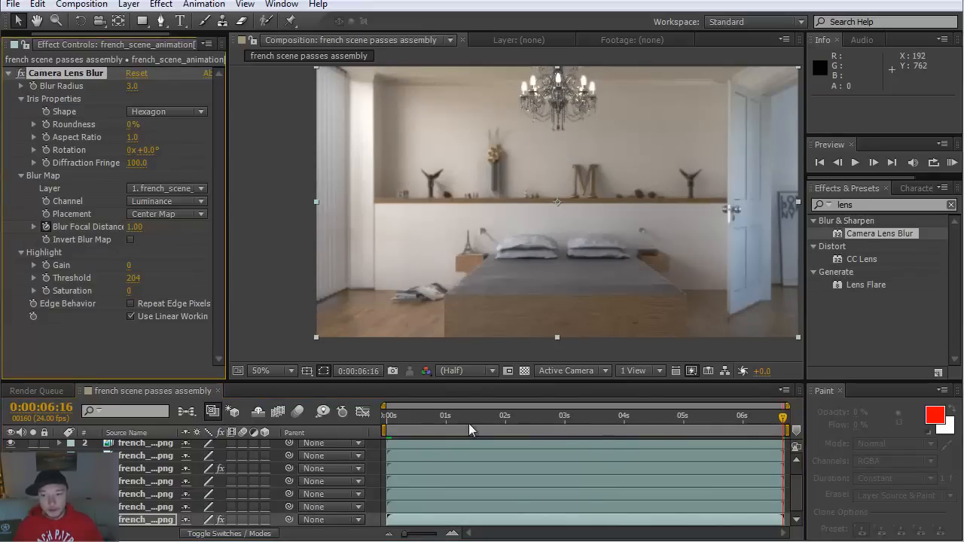
# - Expand the Camera Lens Blur properties in the timeline and keyframe Blur Focal Distance at 1.00 on the first frame
pyautogui.click(399, 420)
pyautogui.moveTo(379, 424); pyautogui.dragTo(357, 414)
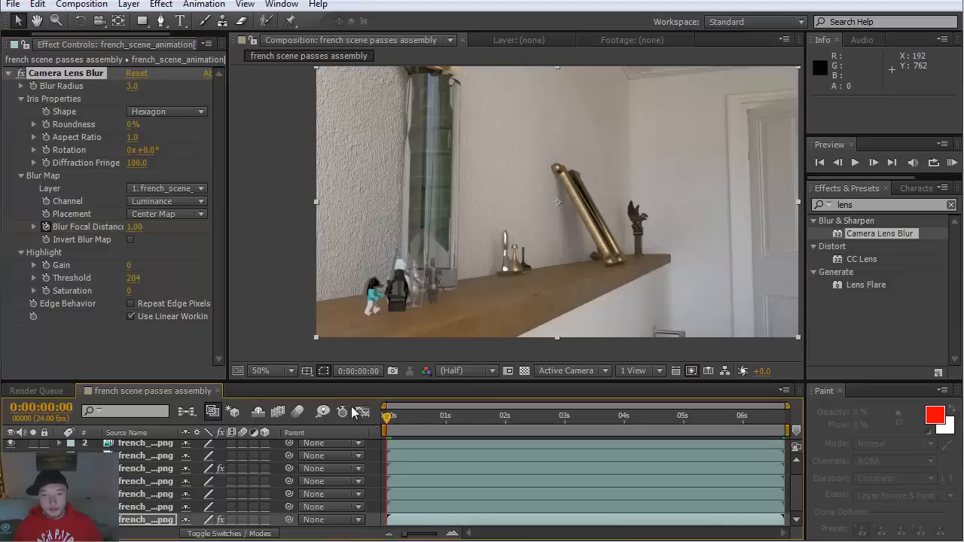
pyautogui.click(34, 227)
pyautogui.scroll(1, 245, 513)
pyautogui.click(130, 523)
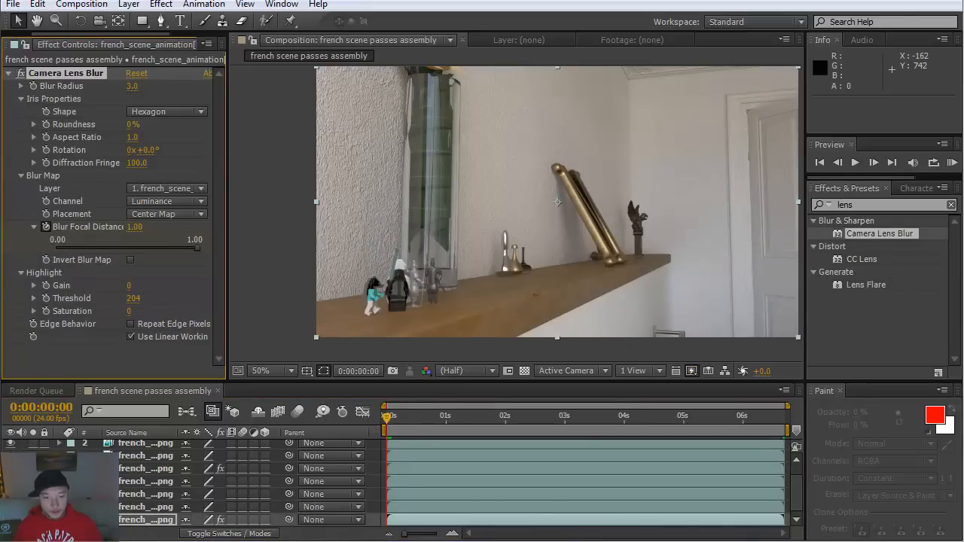
pyautogui.click(60, 519)
pyautogui.click(71, 507)
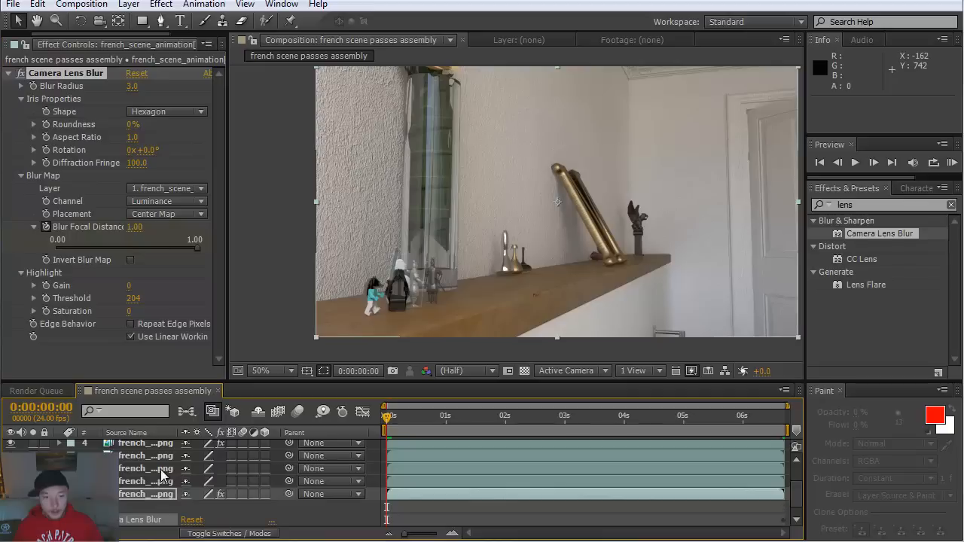
pyautogui.scroll(-1, 160, 473)
pyautogui.scroll(-4, 309, 512)
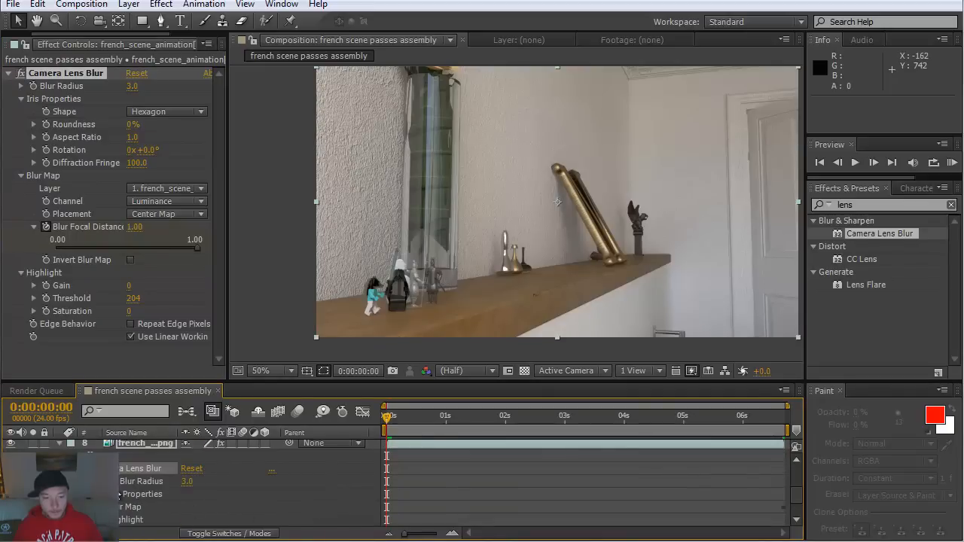
pyautogui.scroll(-2, 120, 498)
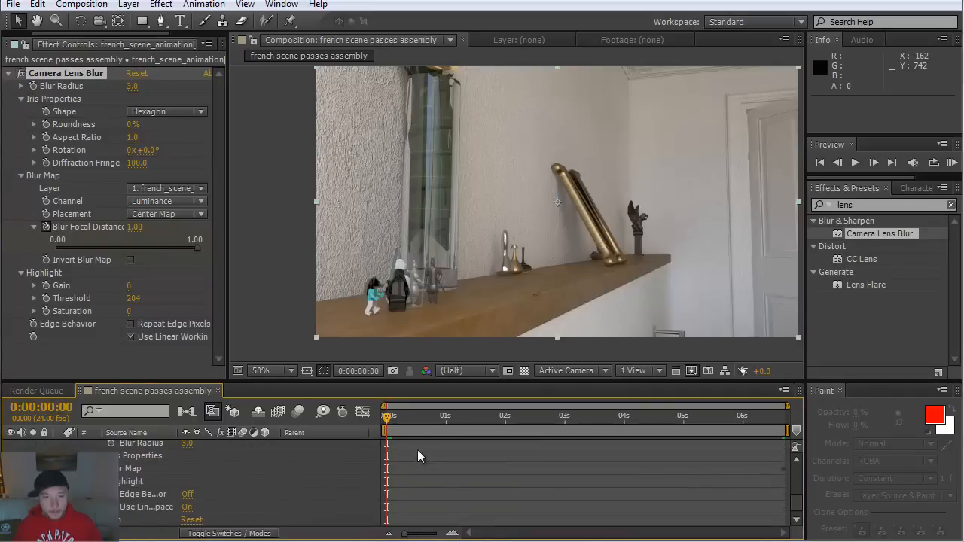
pyautogui.moveTo(134, 231); pyautogui.dragTo(312, 238)
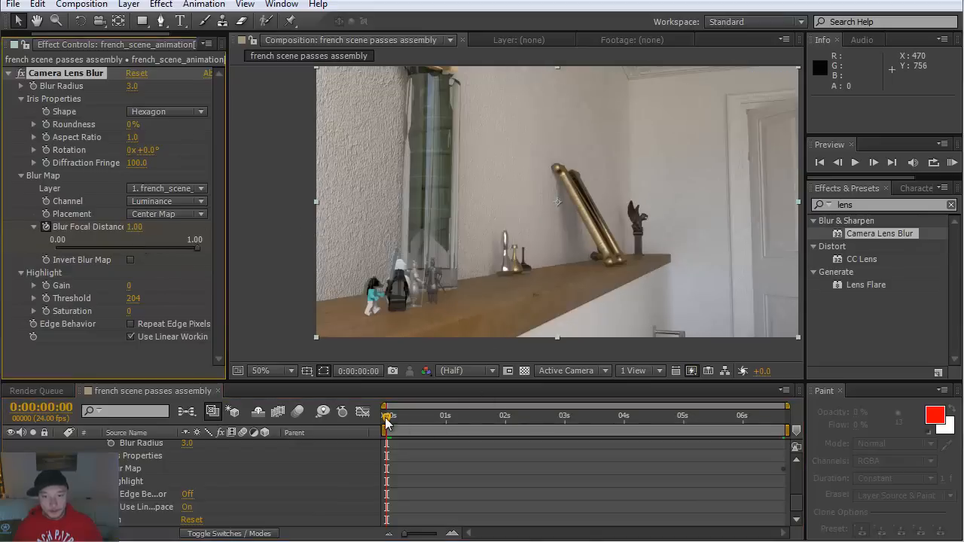
# - Keyframe Blur Focal Distance at 0.11 on 0:00:06:16 and set Blur Radius to 2
pyautogui.moveTo(387, 422); pyautogui.dragTo(804, 426)
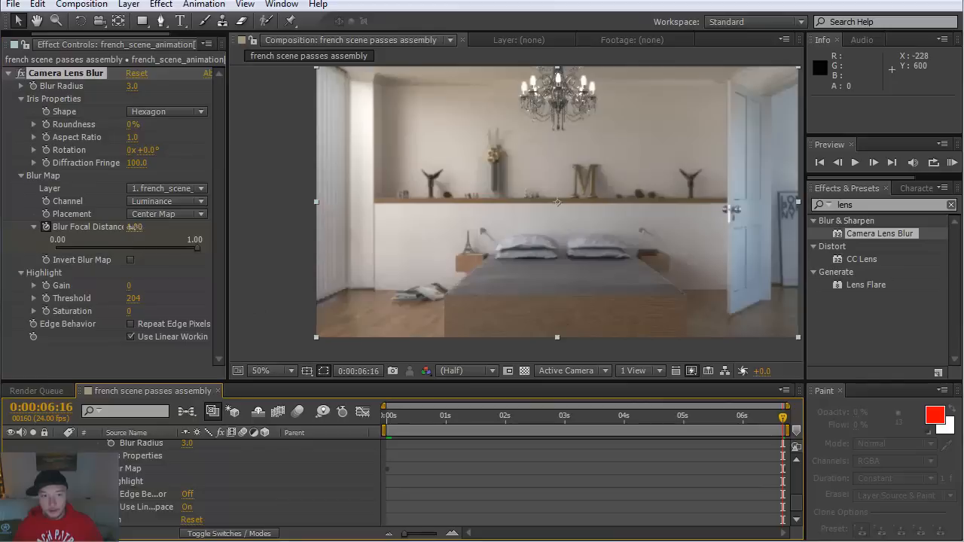
pyautogui.moveTo(134, 227); pyautogui.dragTo(88, 227)
pyautogui.moveTo(23, 229); pyautogui.dragTo(9, 228)
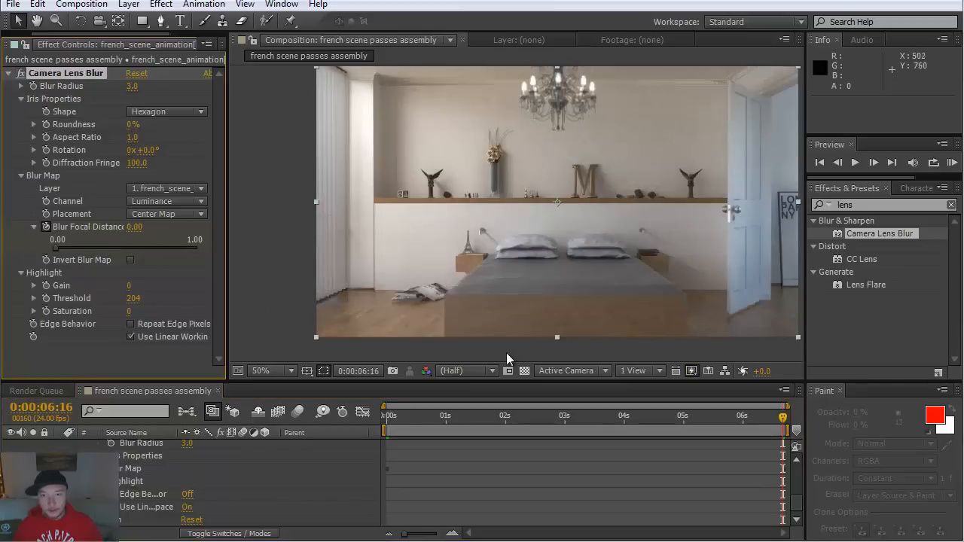
pyautogui.moveTo(134, 226); pyautogui.dragTo(143, 227)
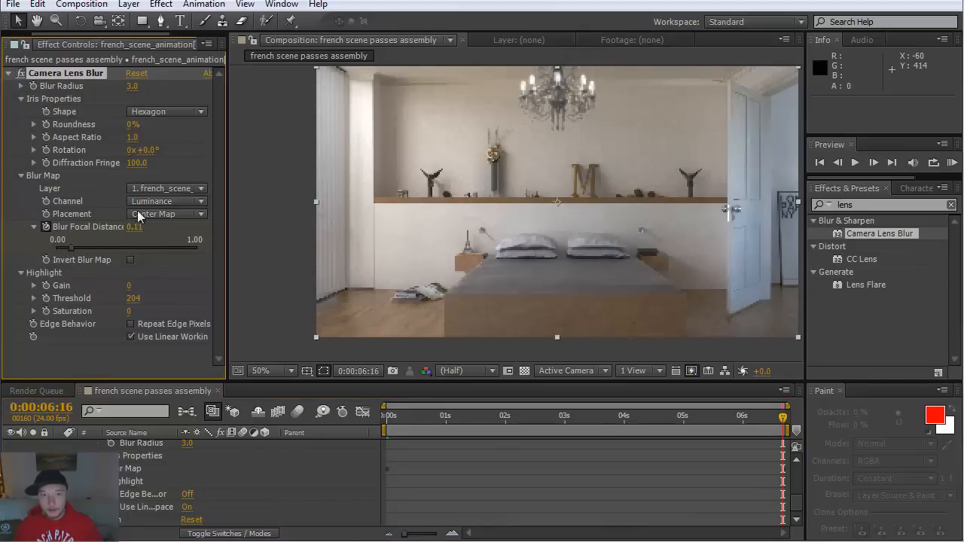
pyautogui.click(139, 87)
pyautogui.write('2')
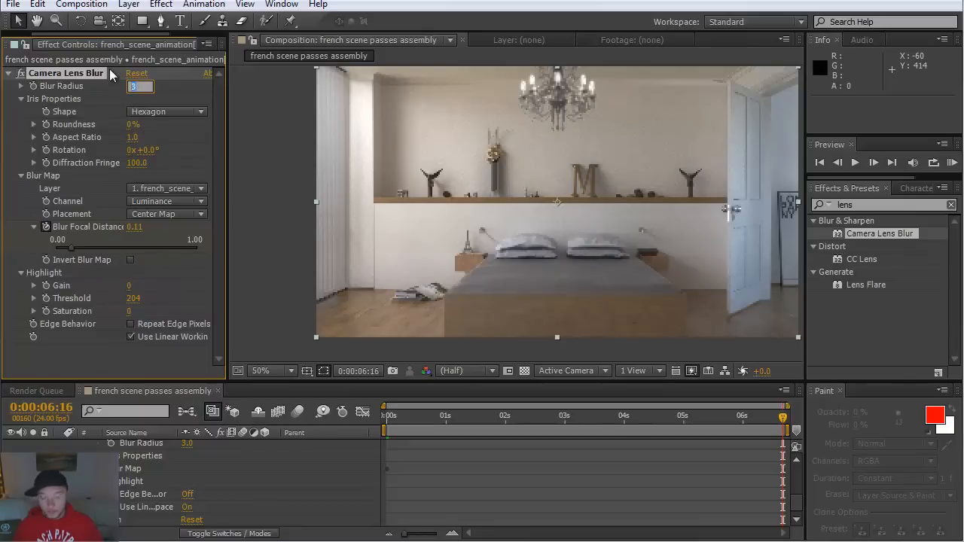
pyautogui.press('Return')
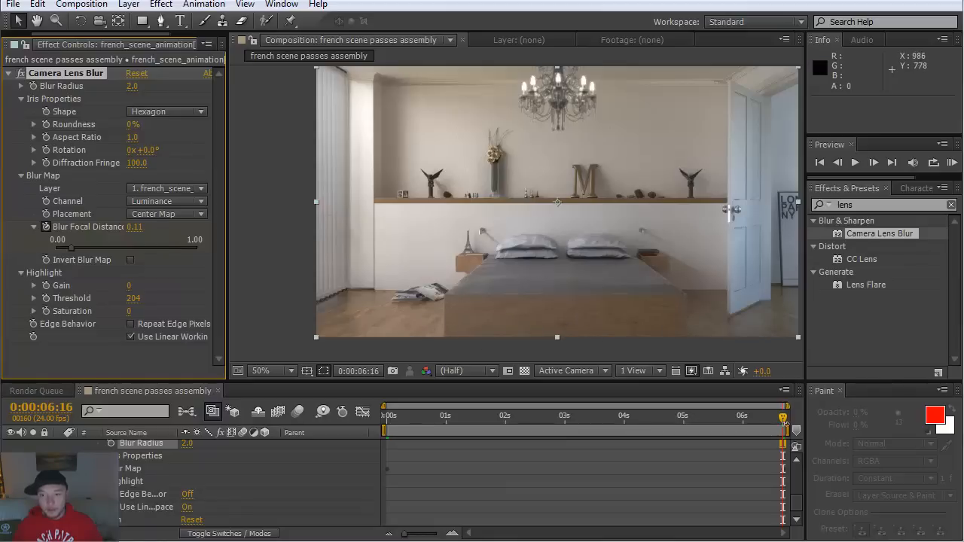
# - Scrub through the whole animation to review the depth-of-field change and collapse the base layer's properties
pyautogui.moveTo(783, 419); pyautogui.dragTo(263, 442)
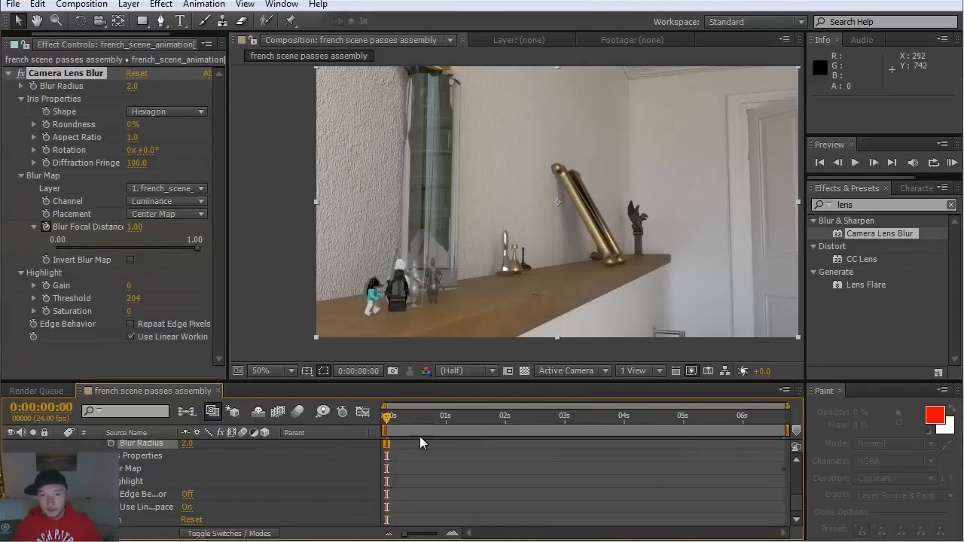
pyautogui.moveTo(387, 422); pyautogui.dragTo(801, 437)
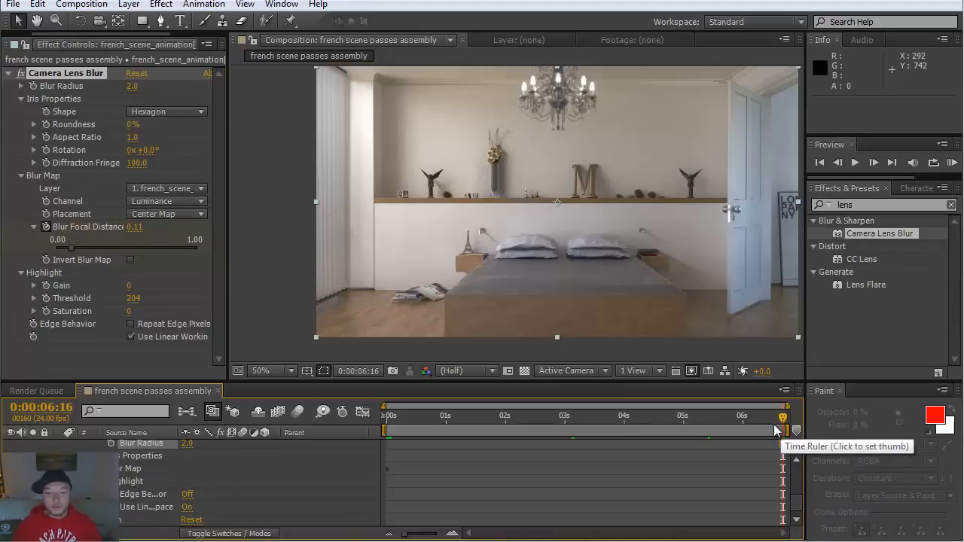
pyautogui.moveTo(400, 415); pyautogui.dragTo(787, 448)
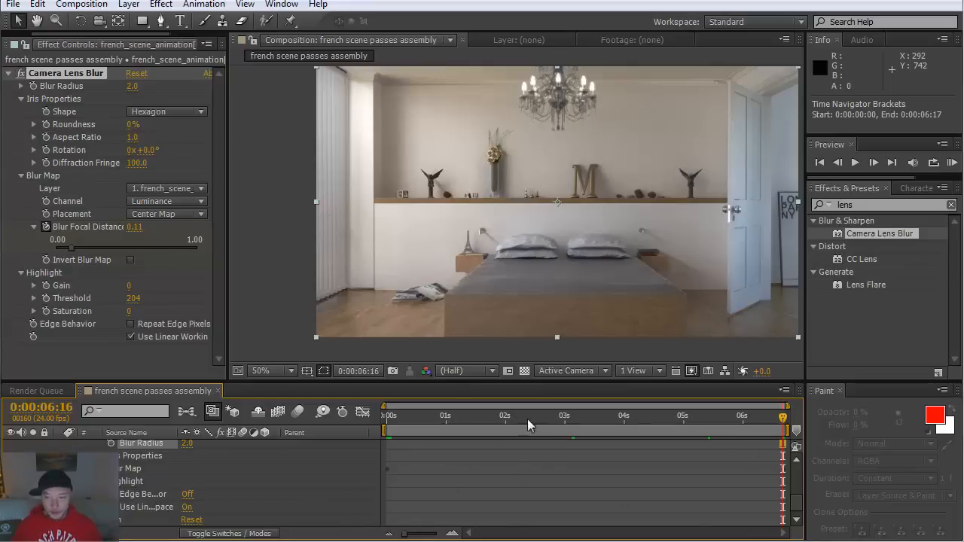
pyautogui.scroll(5, 122, 463)
pyautogui.scroll(-3, 783, 510)
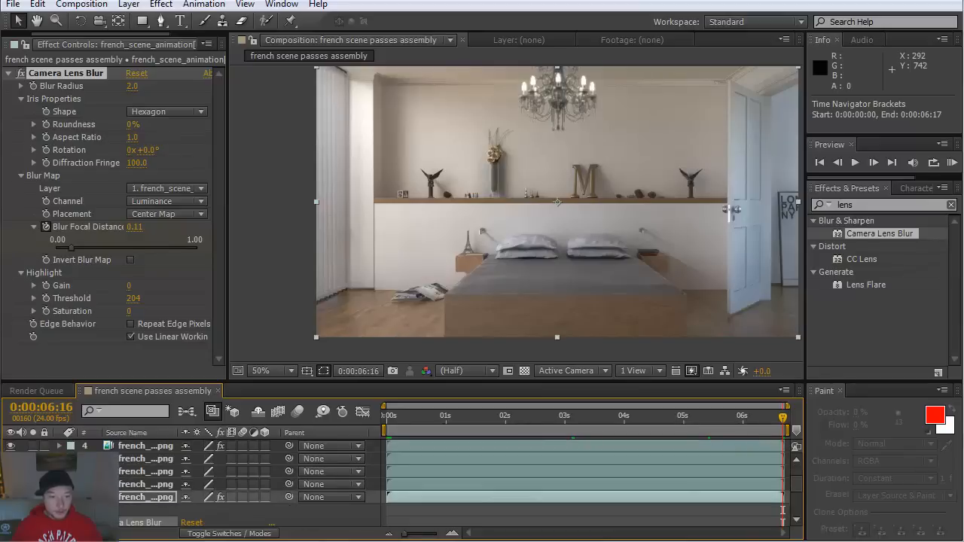
pyautogui.scroll(2, 782, 510)
pyautogui.moveTo(406, 416); pyautogui.dragTo(851, 468)
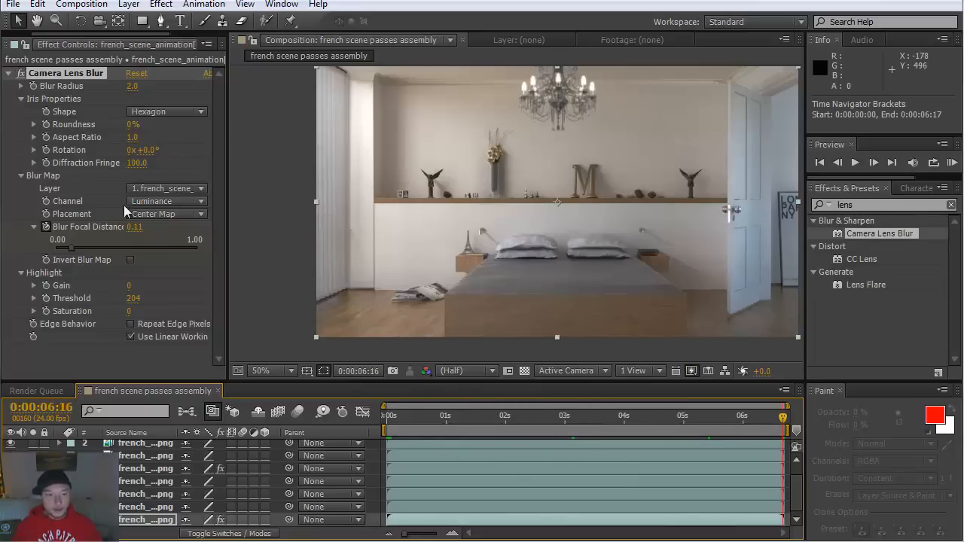
# - Import the french_scene_animation_ao PNG sequence from the Animation folder into the project
pyautogui.moveTo(227, 58); pyautogui.dragTo(431, 58)
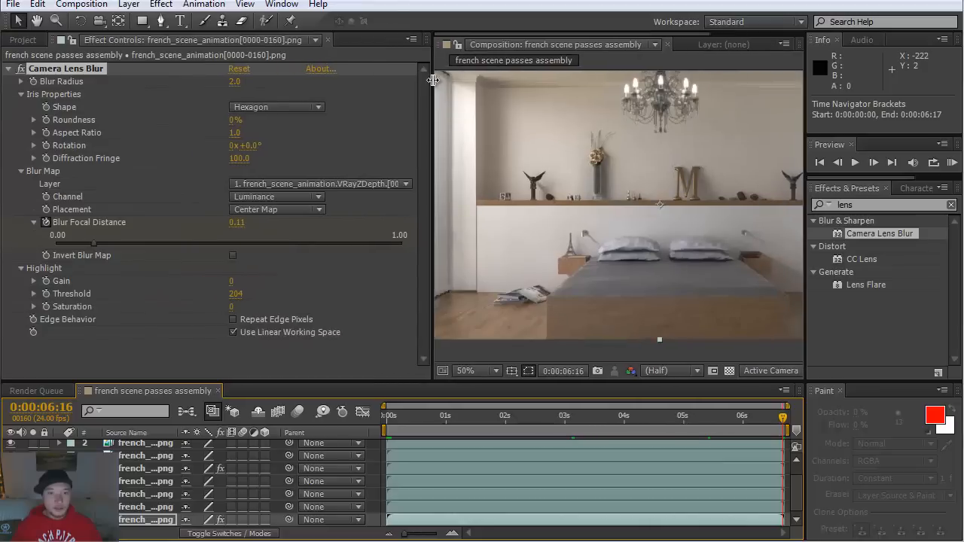
pyautogui.click(23, 40)
pyautogui.rightClick(102, 313)
pyautogui.moveTo(164, 372)
pyautogui.click(307, 366)
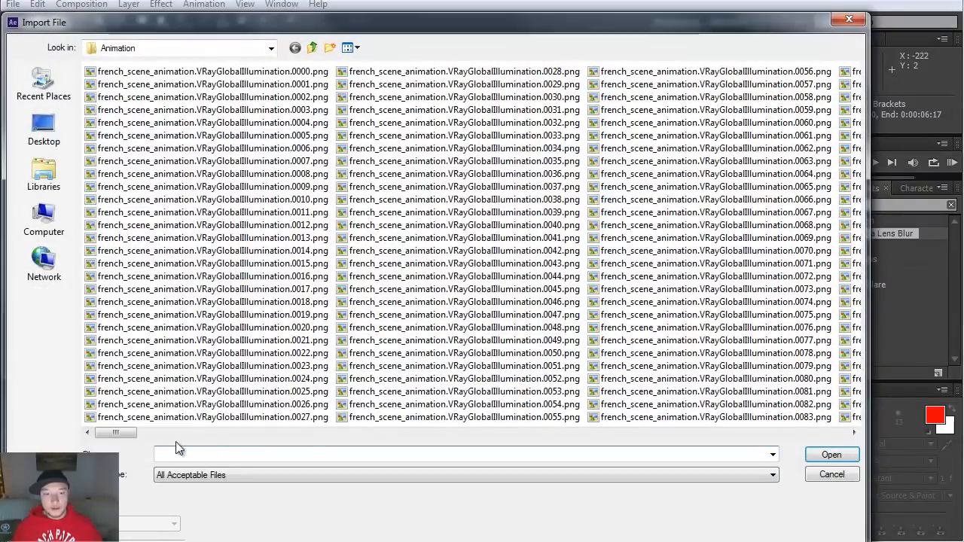
pyautogui.moveTo(113, 432); pyautogui.dragTo(672, 435)
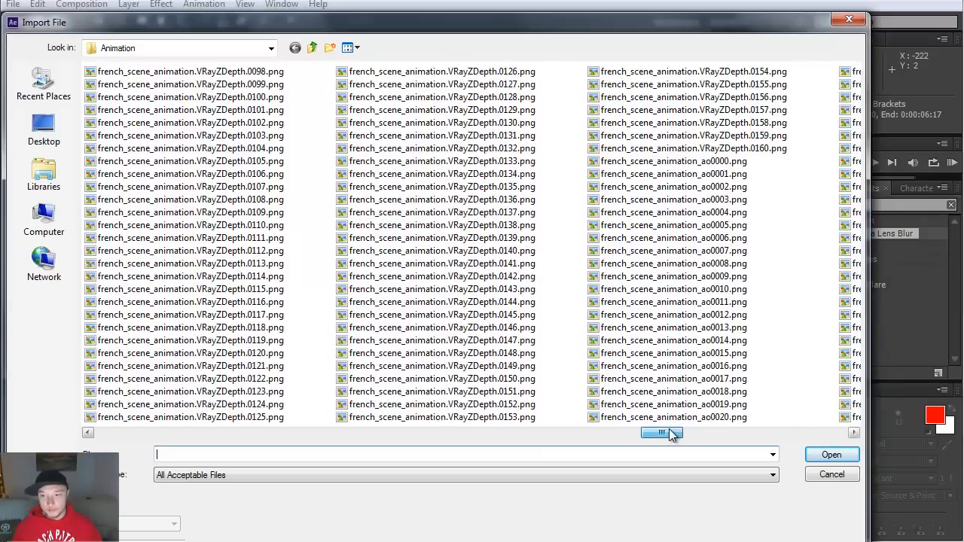
pyautogui.click(667, 161)
pyautogui.click(830, 455)
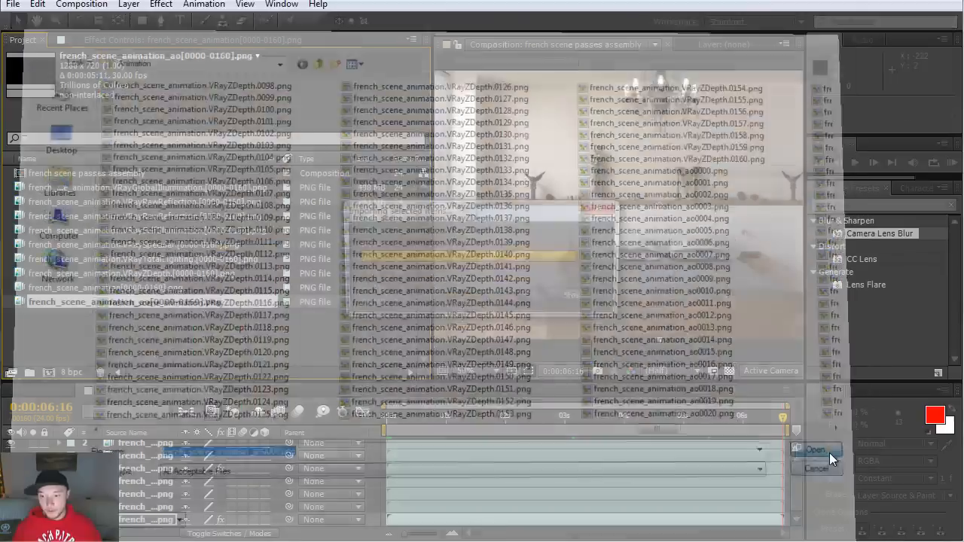
# - Set the frame rate of the french_scene_animation_ao sequence to 24 fps
pyautogui.rightClick(84, 302)
pyautogui.moveTo(181, 396)
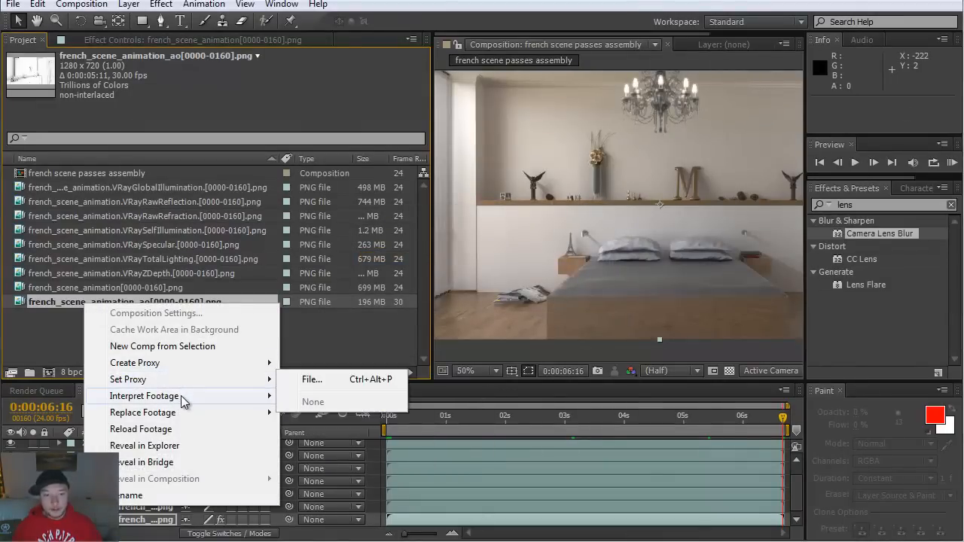
pyautogui.click(315, 399)
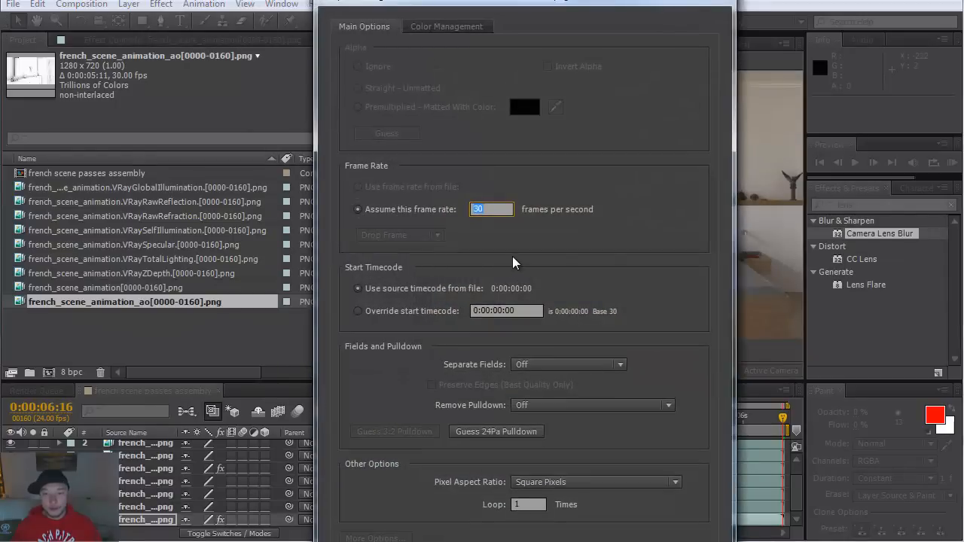
pyautogui.write('24')
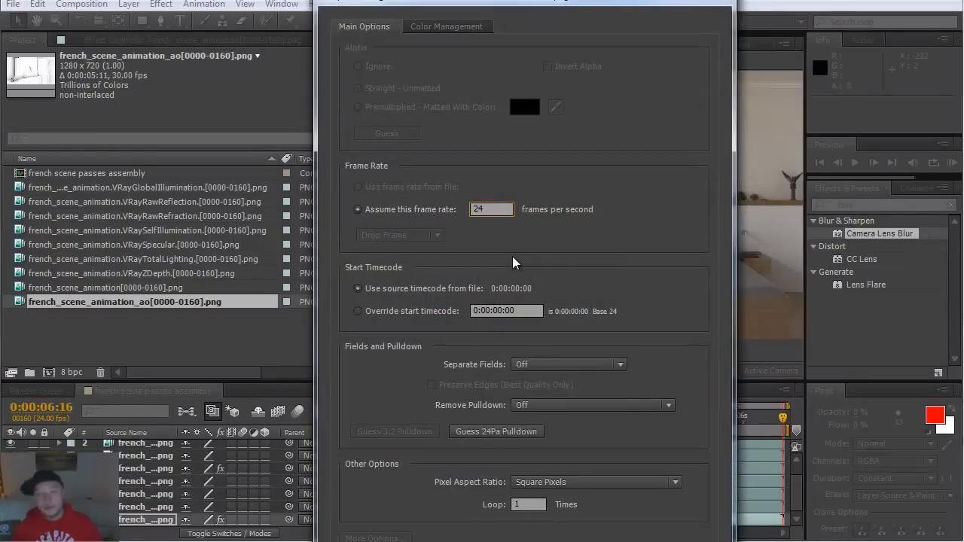
pyautogui.press('Return')
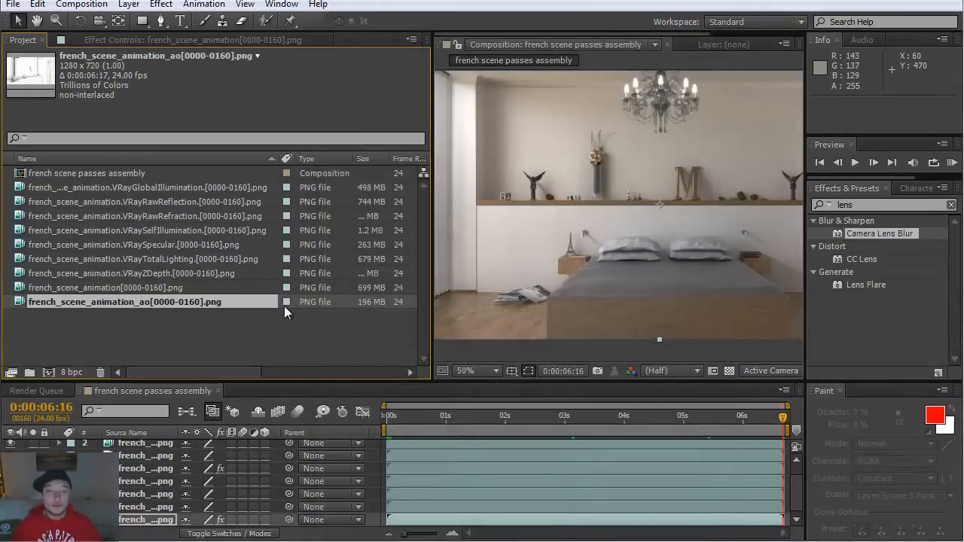
# - Undo the last footage interpretation change on the french_scene_animation_ao sequence
pyautogui.moveTo(133, 303); pyautogui.dragTo(157, 303)
pyautogui.press('.')
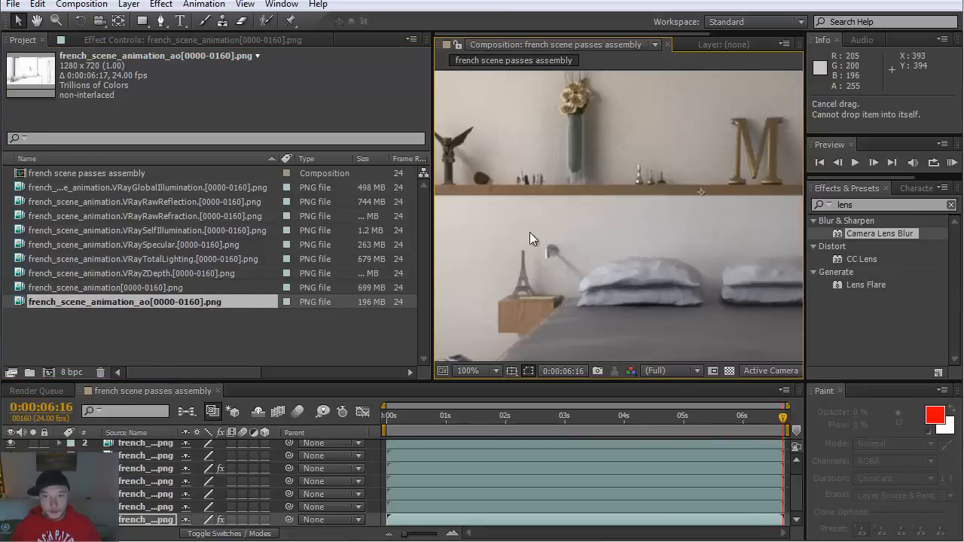
pyautogui.press('Home')
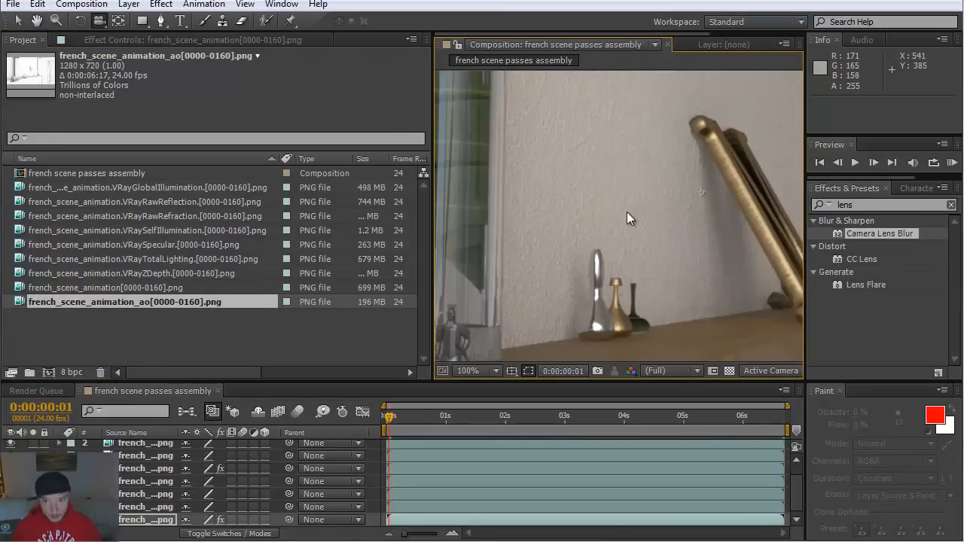
pyautogui.hotkey('ctrl', 'z')
# - Examine the composited room at 100% on frame 0:00:06:16, covering the curtains, bed, door, ceiling and shelf
pyautogui.press('h')
pyautogui.moveTo(556, 196); pyautogui.dragTo(791, 343)
pyautogui.press('y')
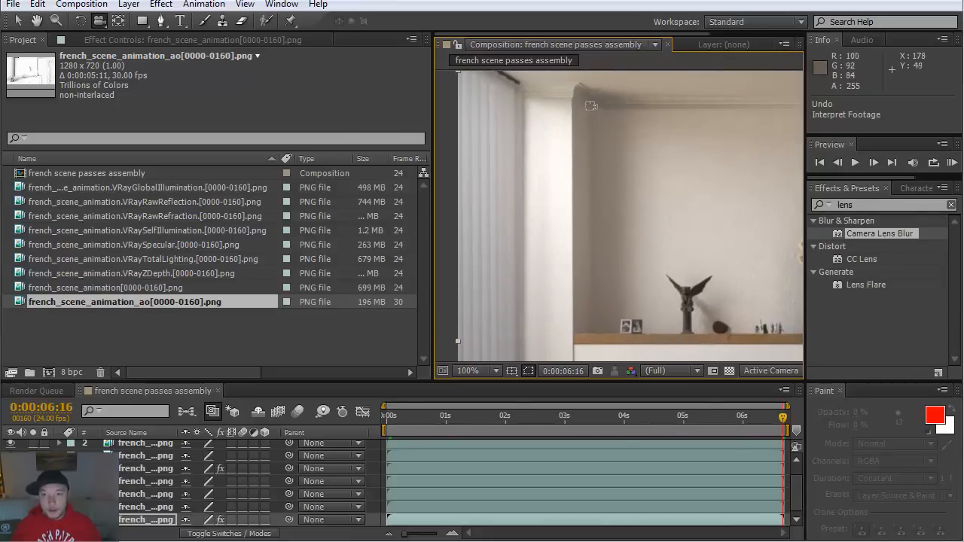
pyautogui.press('h')
pyautogui.moveTo(652, 296); pyautogui.dragTo(605, 1)
pyautogui.moveTo(613, 185); pyautogui.dragTo(437, 177)
pyautogui.moveTo(721, 205); pyautogui.dragTo(479, 202)
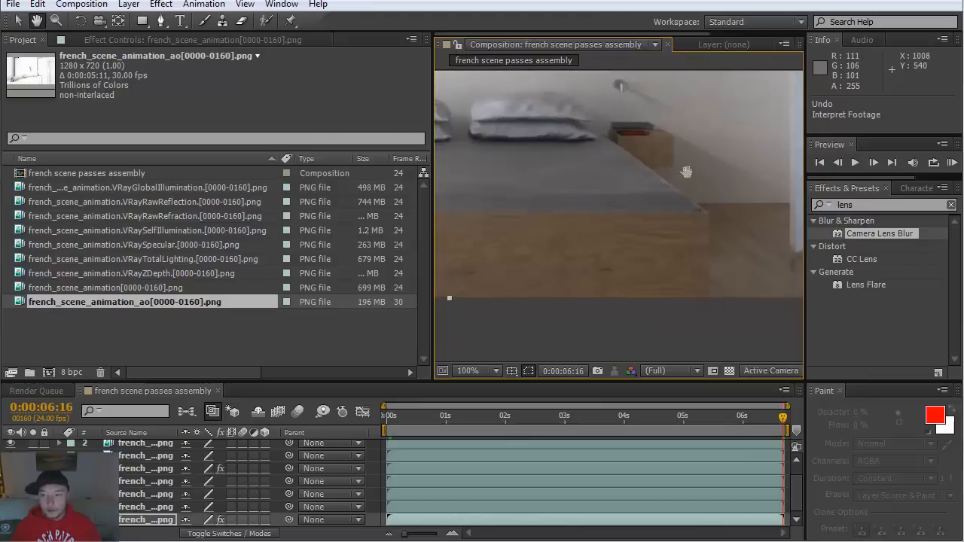
pyautogui.moveTo(728, 162); pyautogui.dragTo(586, 213)
pyautogui.moveTo(761, 143); pyautogui.dragTo(716, 308)
pyautogui.moveTo(680, 120); pyautogui.dragTo(714, 299)
pyautogui.moveTo(579, 188); pyautogui.dragTo(648, 174)
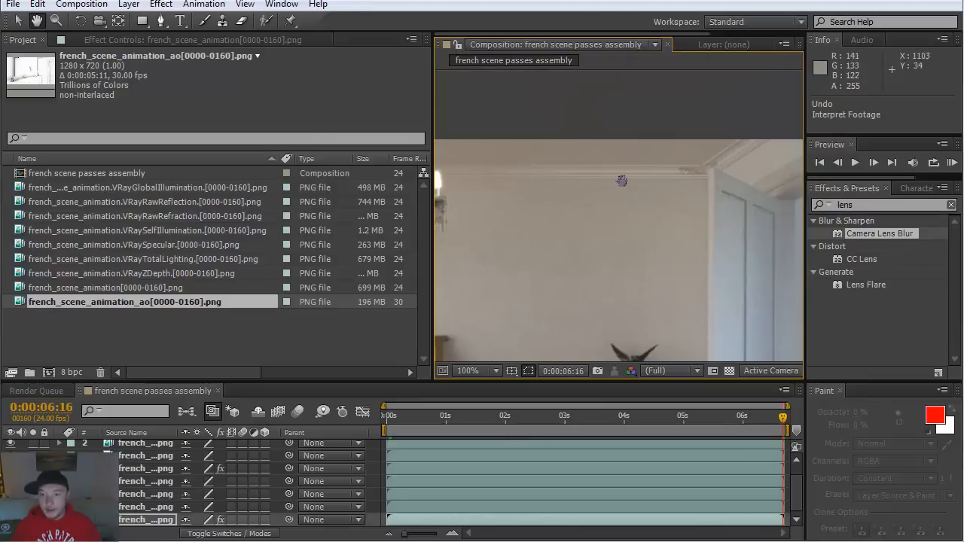
pyautogui.moveTo(560, 222); pyautogui.dragTo(652, 164)
pyautogui.moveTo(506, 228); pyautogui.dragTo(666, 195)
pyautogui.press('c')
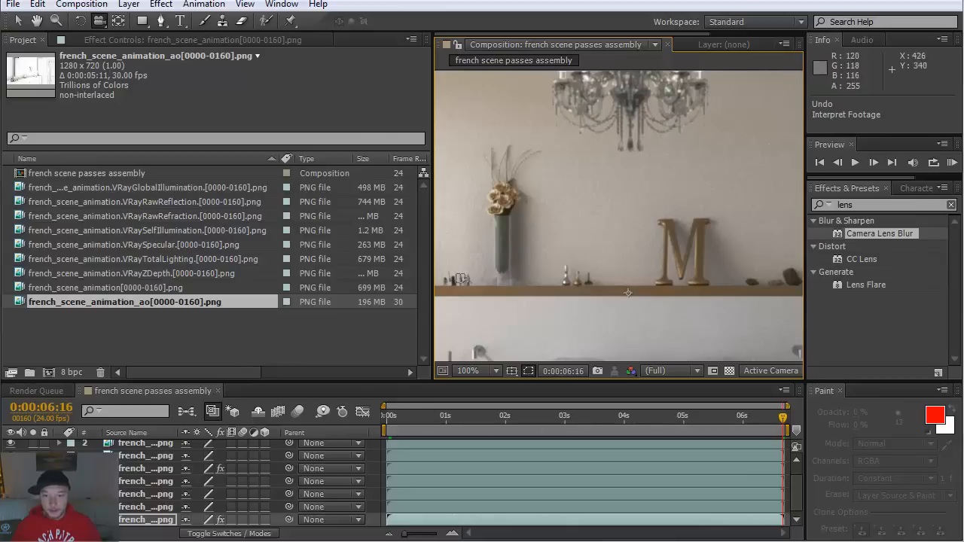
# - Add the french_scene_animation_ao sequence as the composition's top layer and set its footage frame rate to 24 fps
pyautogui.moveTo(431, 338); pyautogui.dragTo(274, 338)
pyautogui.moveTo(133, 303); pyautogui.dragTo(151, 440)
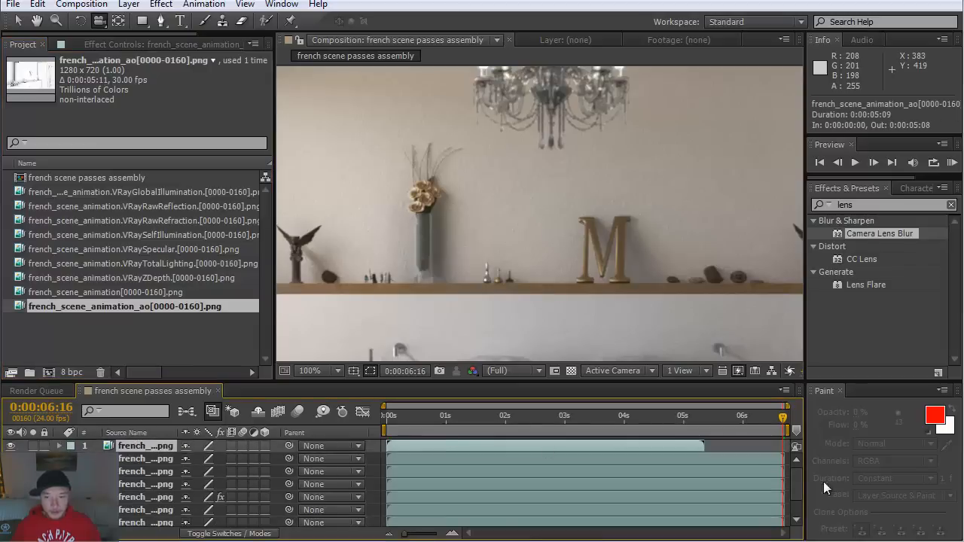
pyautogui.rightClick(138, 305)
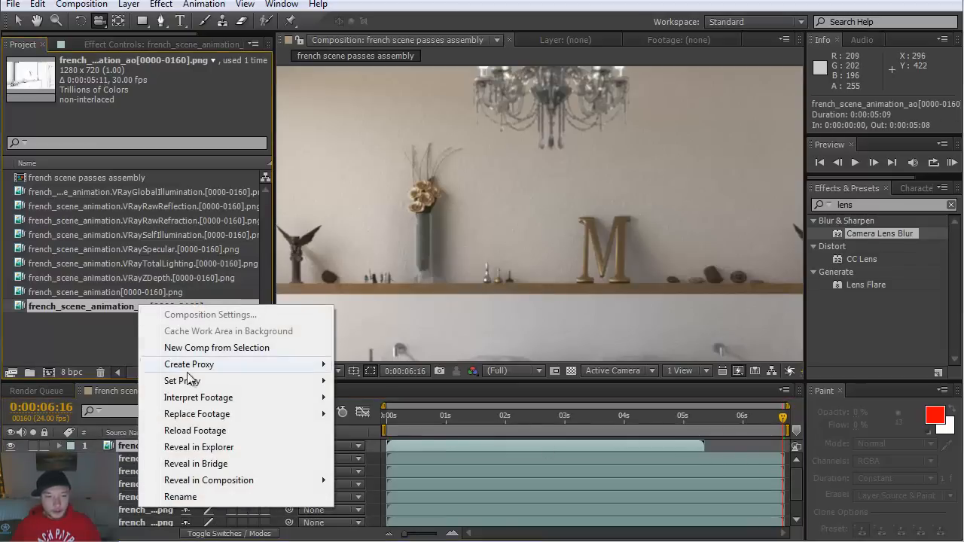
pyautogui.moveTo(248, 397)
pyautogui.click(361, 400)
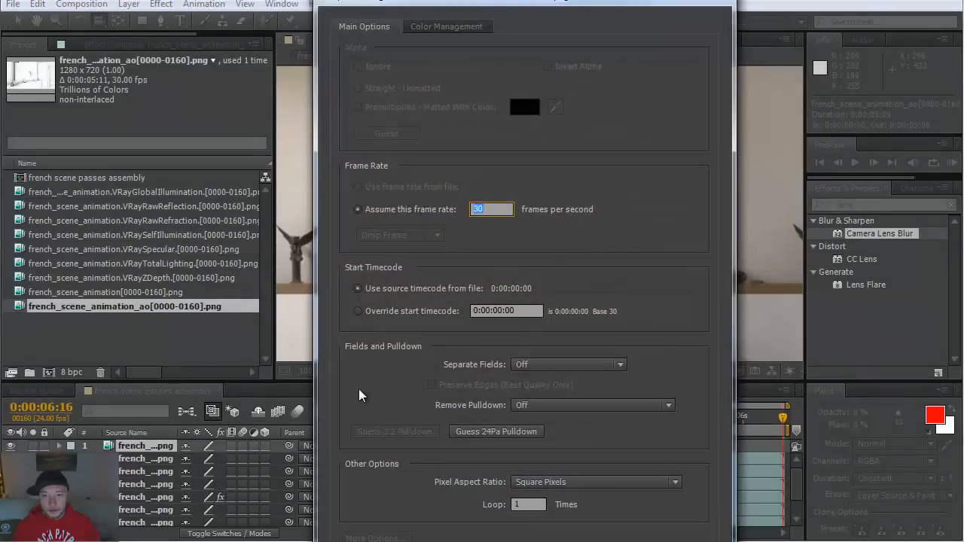
pyautogui.write('3')
pyautogui.press('BackSpace')
pyautogui.write('24')
pyautogui.press('Return')
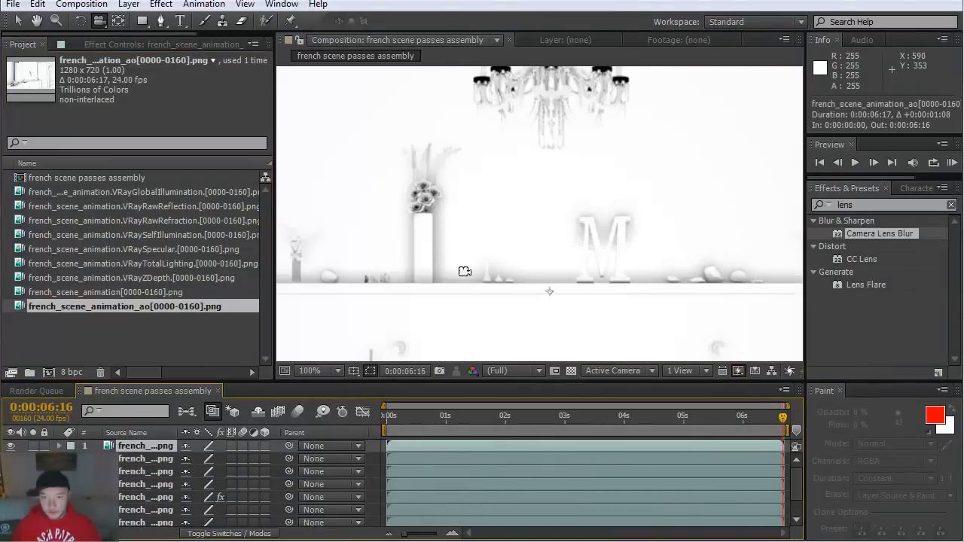
# - Fit the whole frame in the viewer and scrub through the animation to review the ambient occlusion pass
pyautogui.click(325, 367)
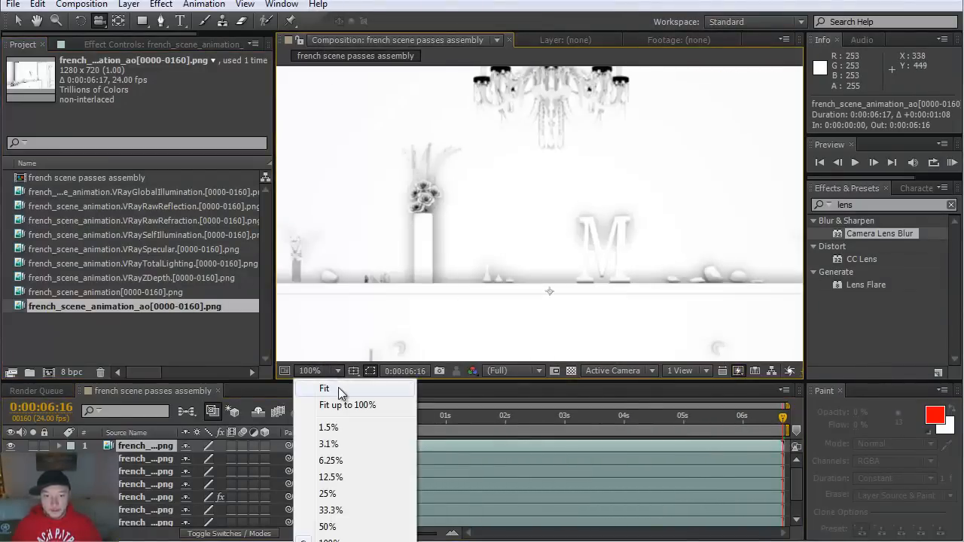
pyautogui.click(338, 387)
pyautogui.moveTo(414, 416); pyautogui.dragTo(373, 414)
pyautogui.moveTo(404, 412); pyautogui.dragTo(850, 451)
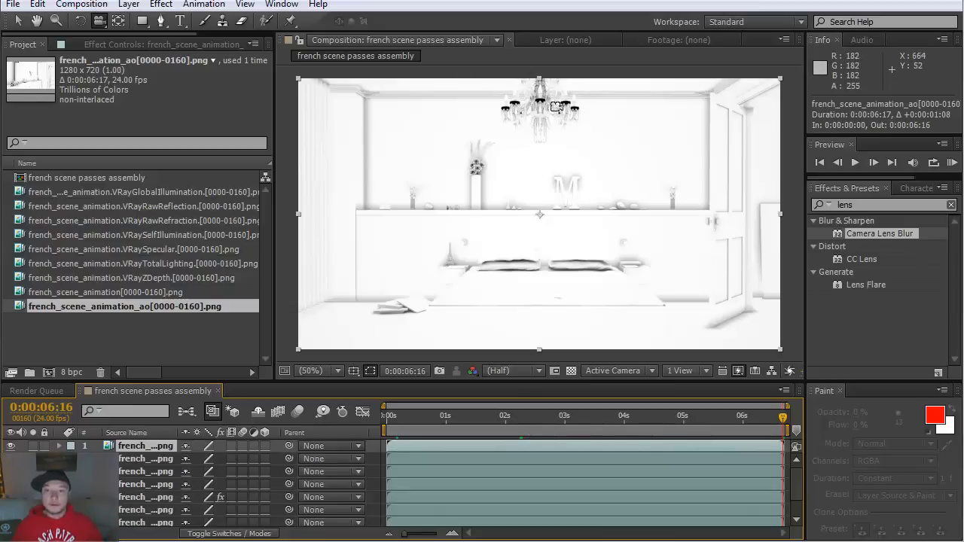
pyautogui.moveTo(450, 421); pyautogui.dragTo(391, 421)
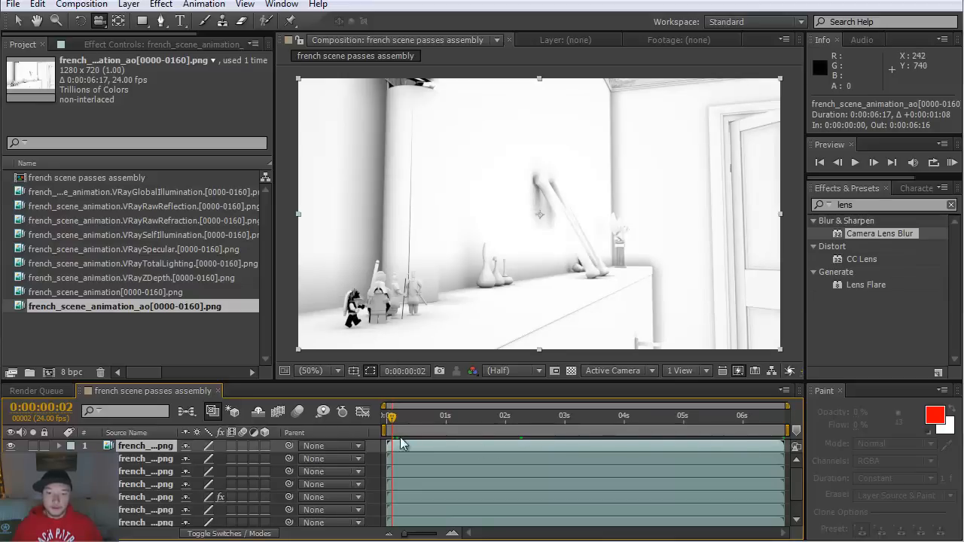
pyautogui.moveTo(392, 421); pyautogui.dragTo(735, 471)
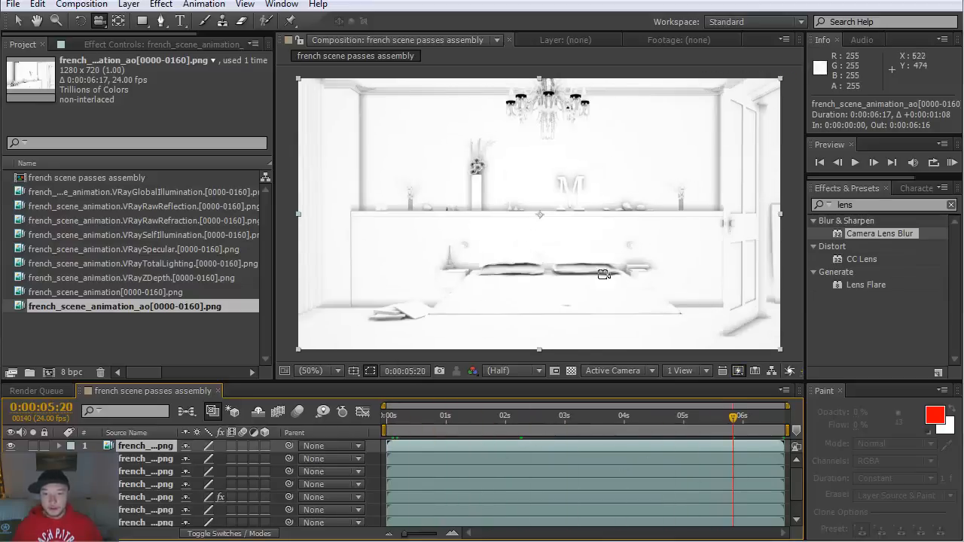
# - Set the ambient occlusion layer's blending mode to Multiply
pyautogui.rightClick(459, 446)
pyautogui.moveTo(559, 57)
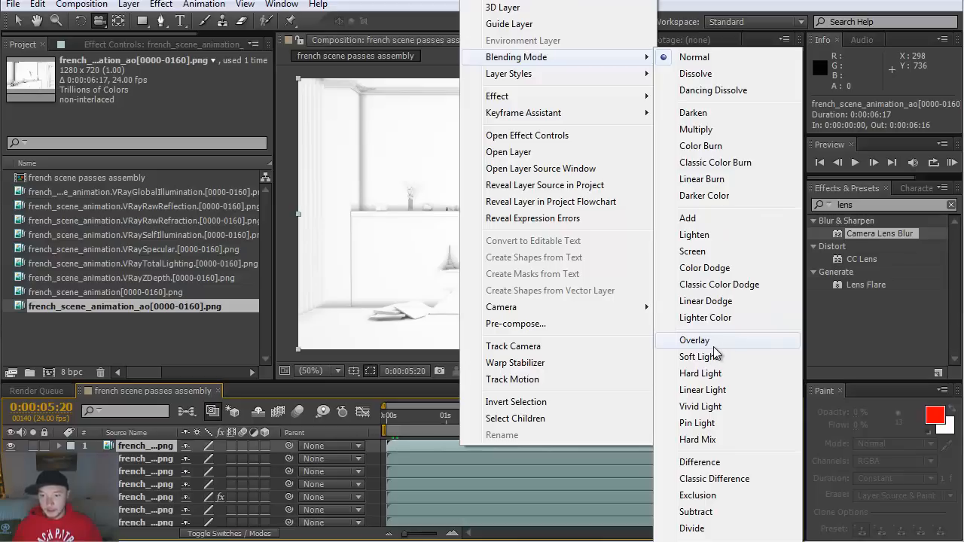
pyautogui.click(711, 131)
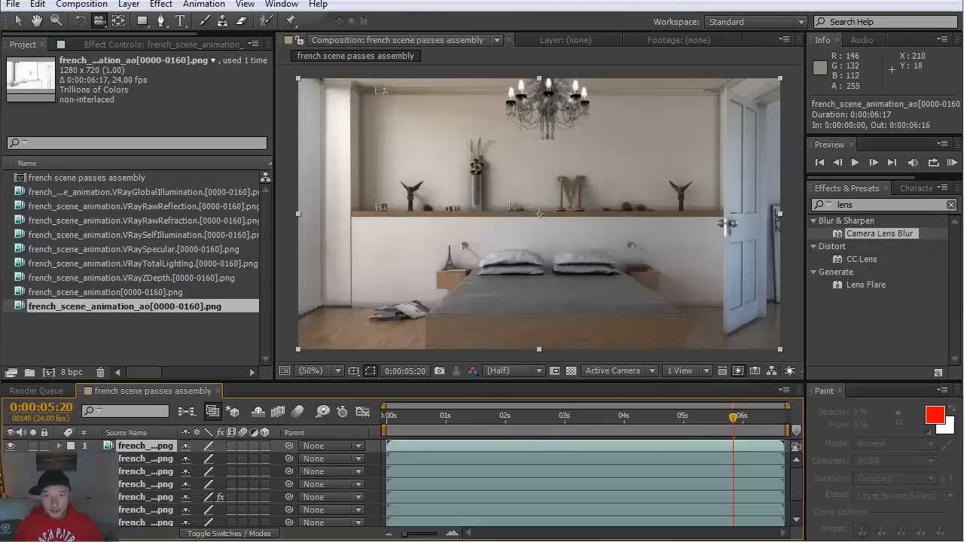
# - Toggle the ambient occlusion layer's visibility to compare the composite with and without it
pyautogui.click(11, 446)
pyautogui.click(10, 447)
pyautogui.click(11, 447)
pyautogui.click(10, 447)
pyautogui.click(11, 447)
pyautogui.click(10, 446)
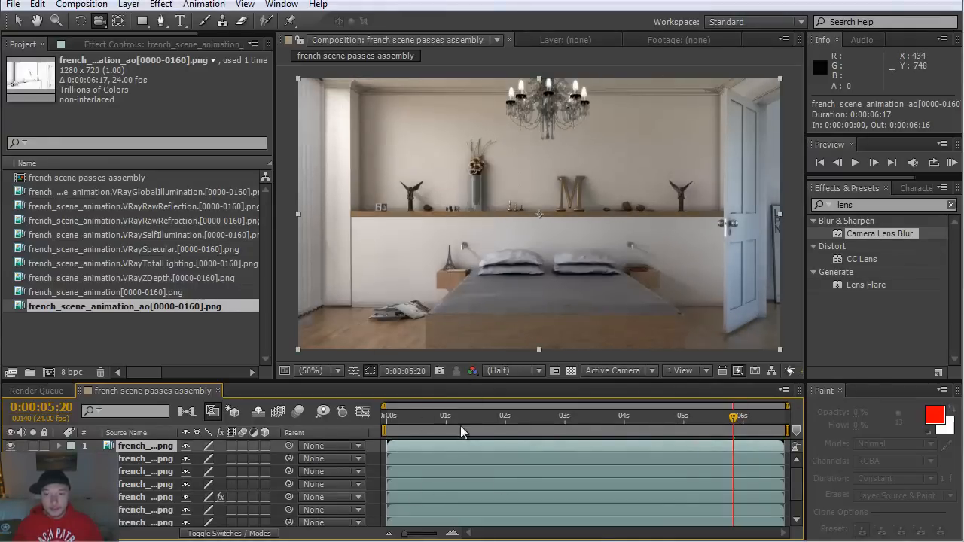
# - Expand the ambient occlusion layer's Transform properties and set its Opacity to 56%
pyautogui.click(864, 205)
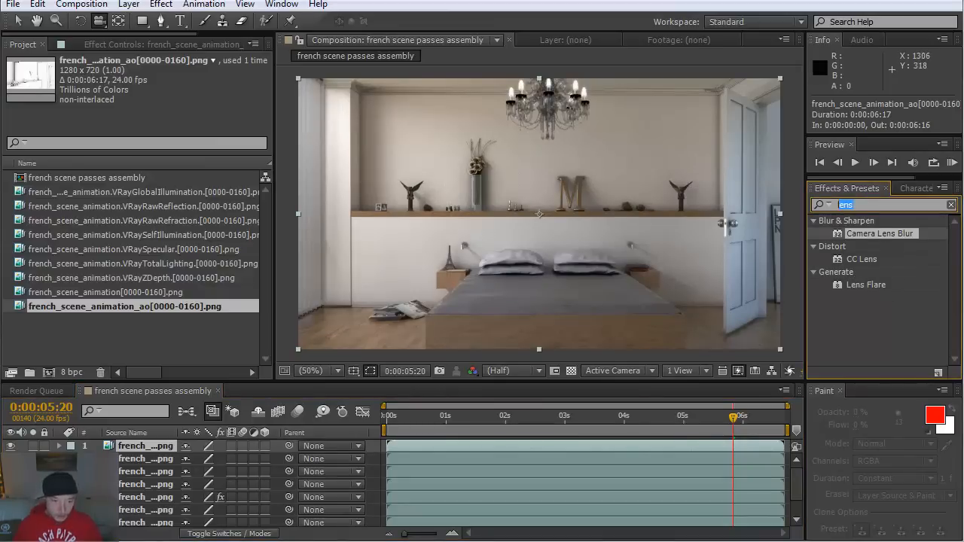
pyautogui.click(60, 447)
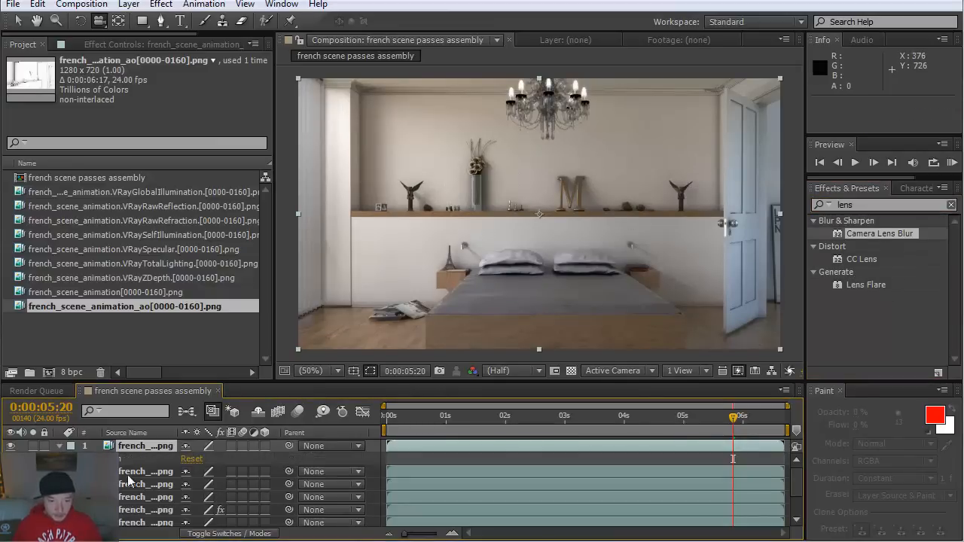
pyautogui.click(72, 459)
pyautogui.moveTo(192, 521); pyautogui.dragTo(163, 524)
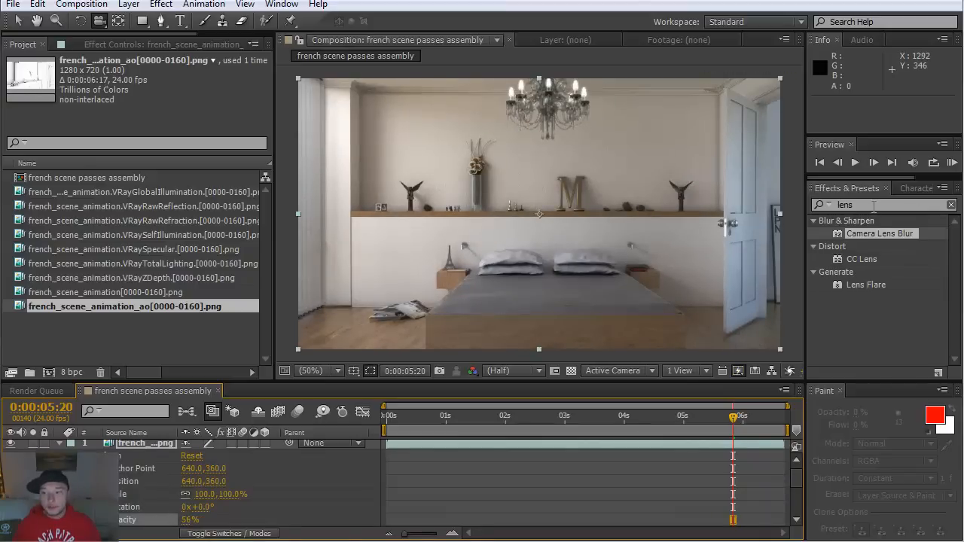
# - Search the effects for Color Balance and apply it to the ambient occlusion layer
pyautogui.moveTo(874, 205); pyautogui.dragTo(764, 203)
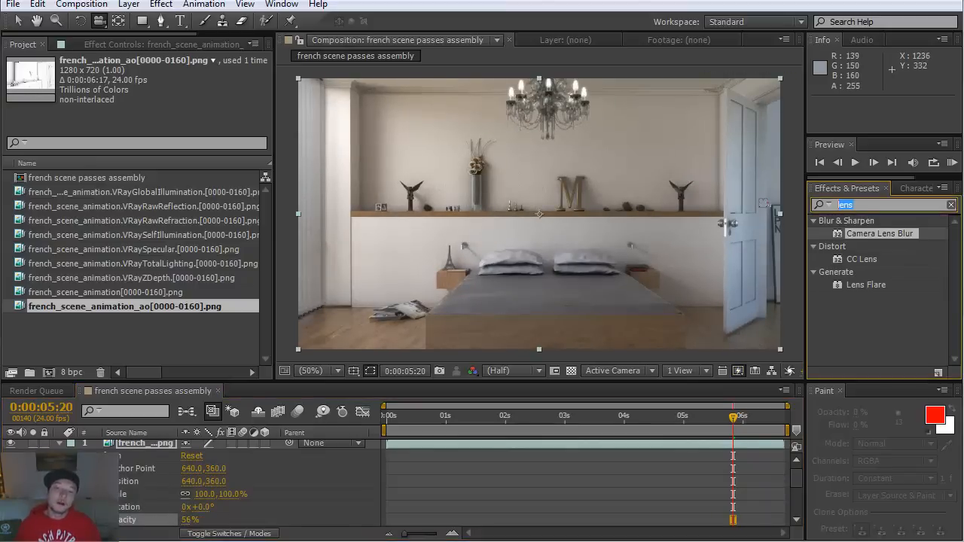
pyautogui.write('colo')
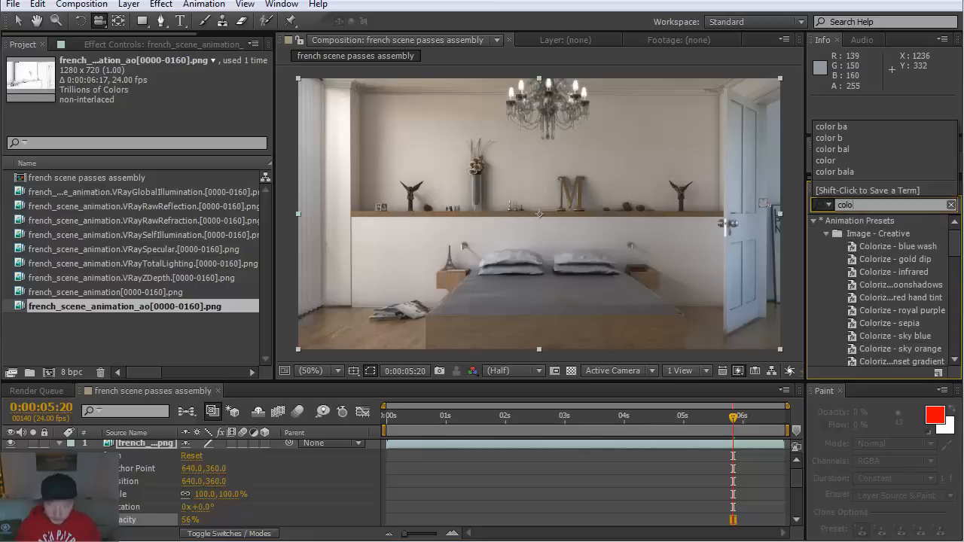
pyautogui.write('r')
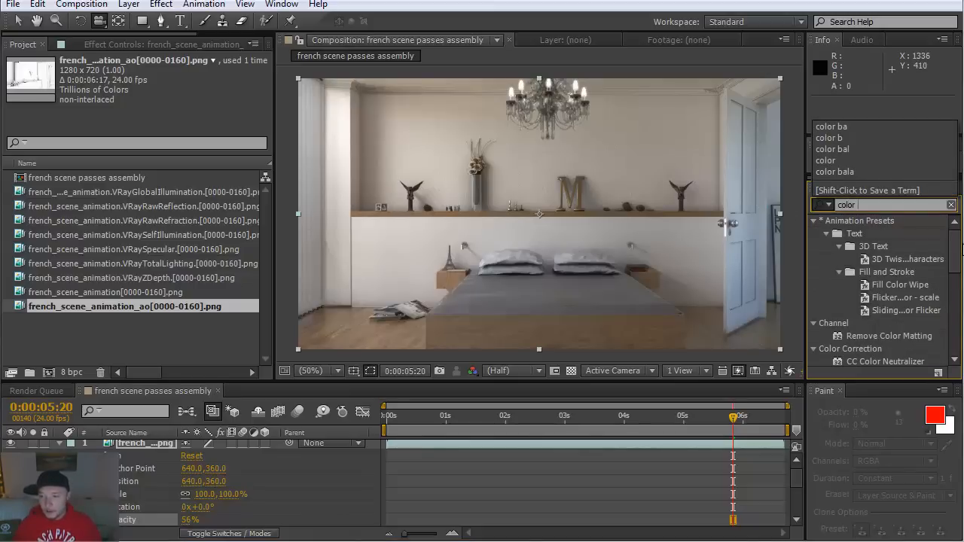
pyautogui.write(' c')
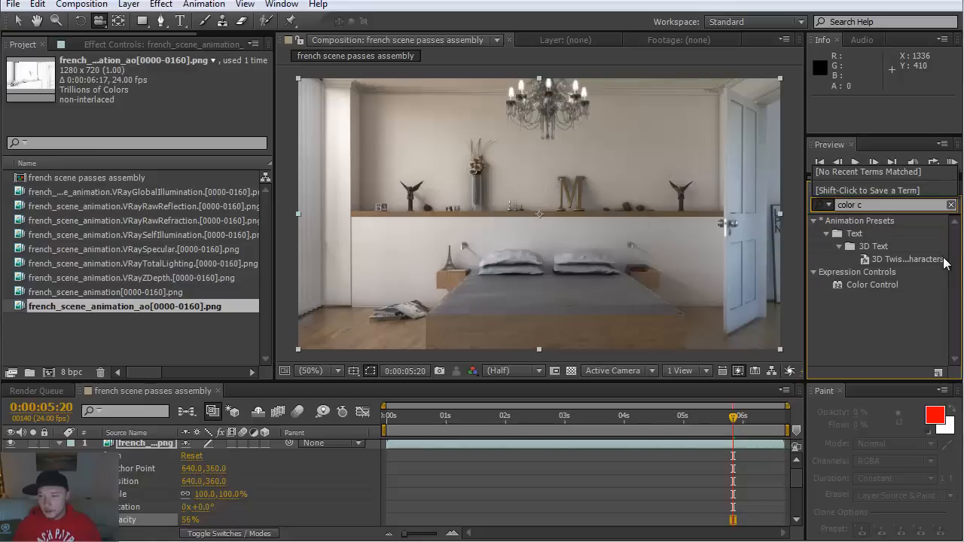
pyautogui.click(892, 202)
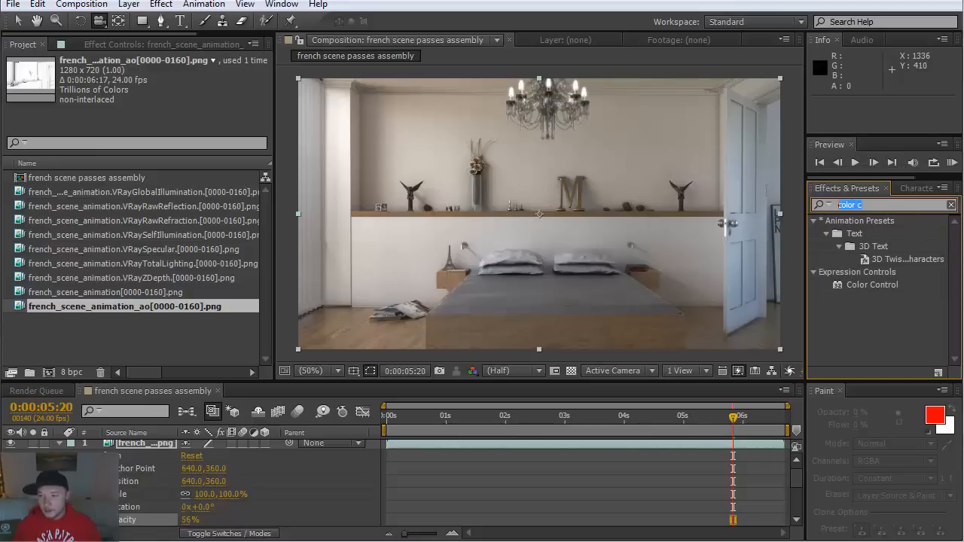
pyautogui.write('color b')
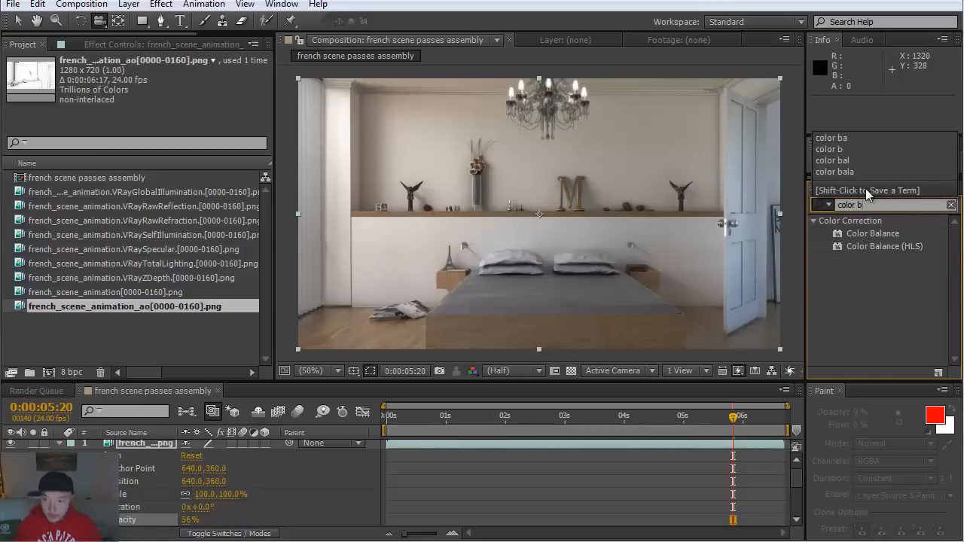
pyautogui.moveTo(870, 236); pyautogui.dragTo(561, 210)
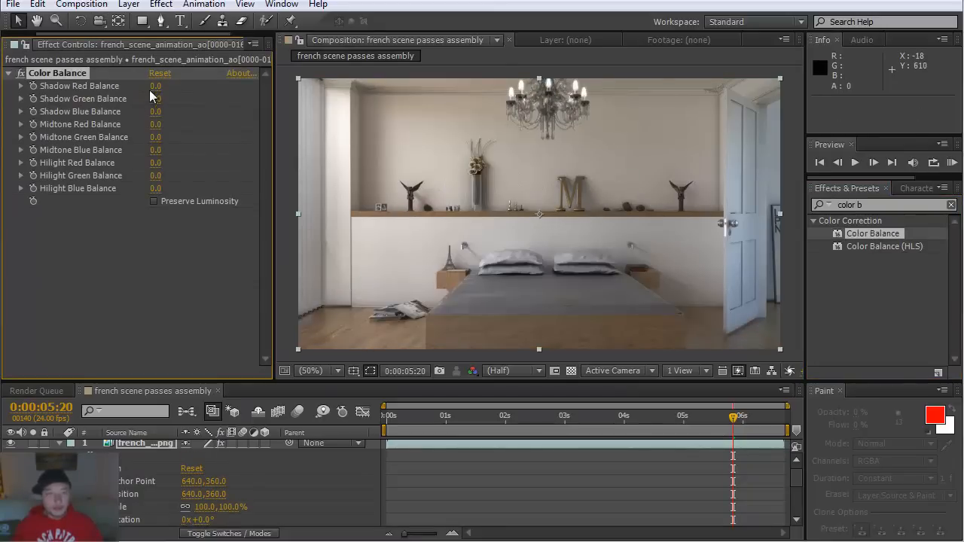
# - Set Color Balance to Shadow Red 19, Blue -13; Midtone Red 7, Green -5, Blue -29; Hilight Red -5, Green -3, Blue -16
pyautogui.scroll(2, 360, 124)
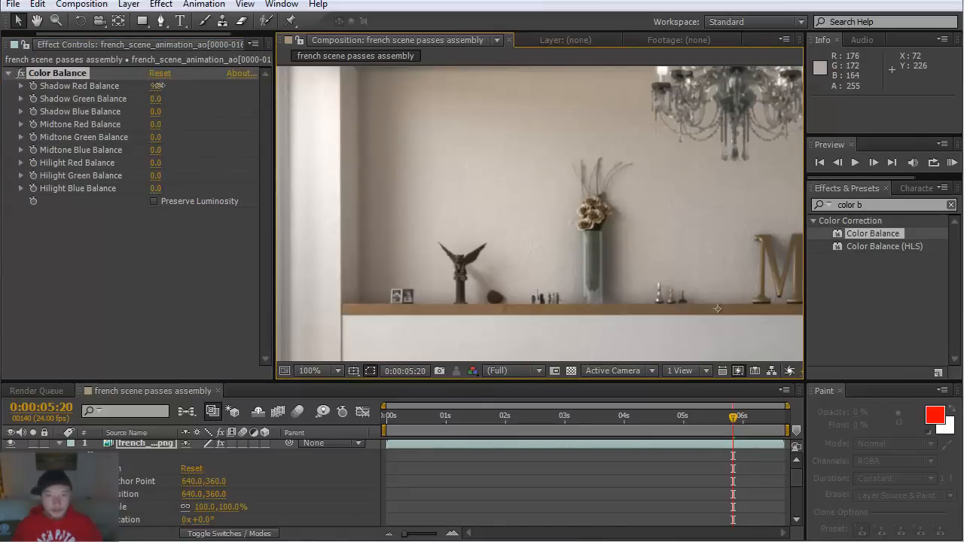
pyautogui.moveTo(162, 88); pyautogui.dragTo(153, 167)
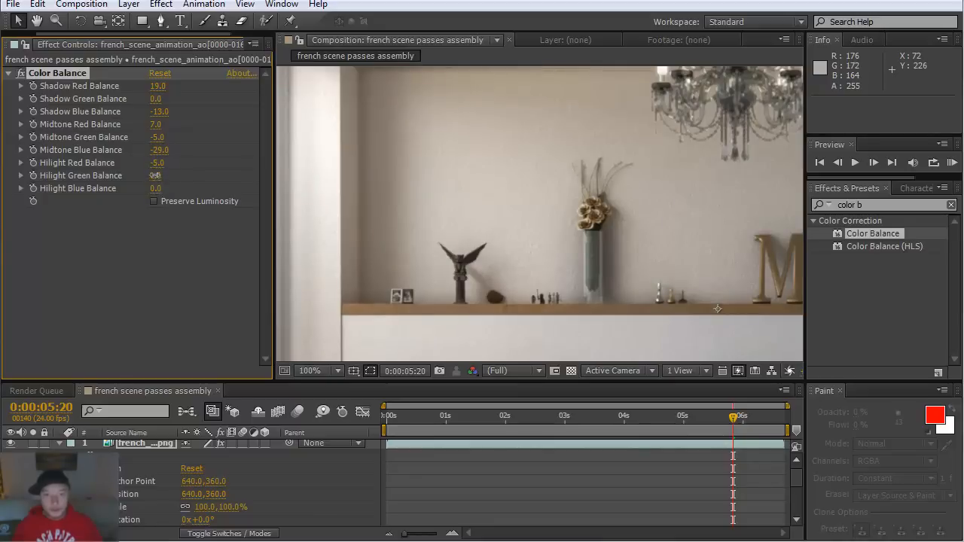
pyautogui.moveTo(155, 175); pyautogui.dragTo(135, 183)
# - Toggle the Color Balance effect to compare its influence on the shelf, bed and door areas
pyautogui.click(20, 73)
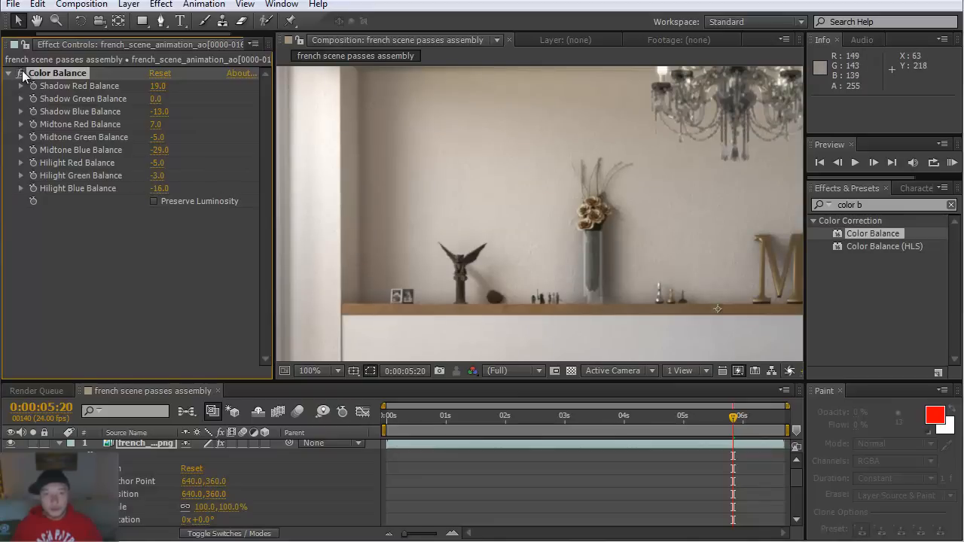
pyautogui.click(21, 73)
pyautogui.press('space')
pyautogui.moveTo(544, 131); pyautogui.dragTo(324, 9)
pyautogui.moveTo(772, 134); pyautogui.dragTo(636, 47)
pyautogui.click(21, 75)
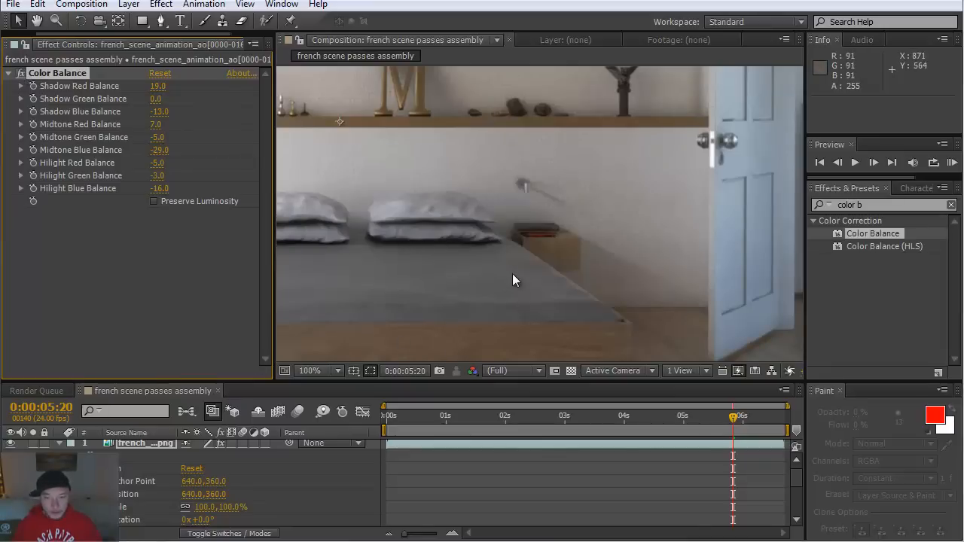
# - Fit the whole frame in the viewer and lower the ambient occlusion layer's Opacity to 11%
pyautogui.click(444, 456)
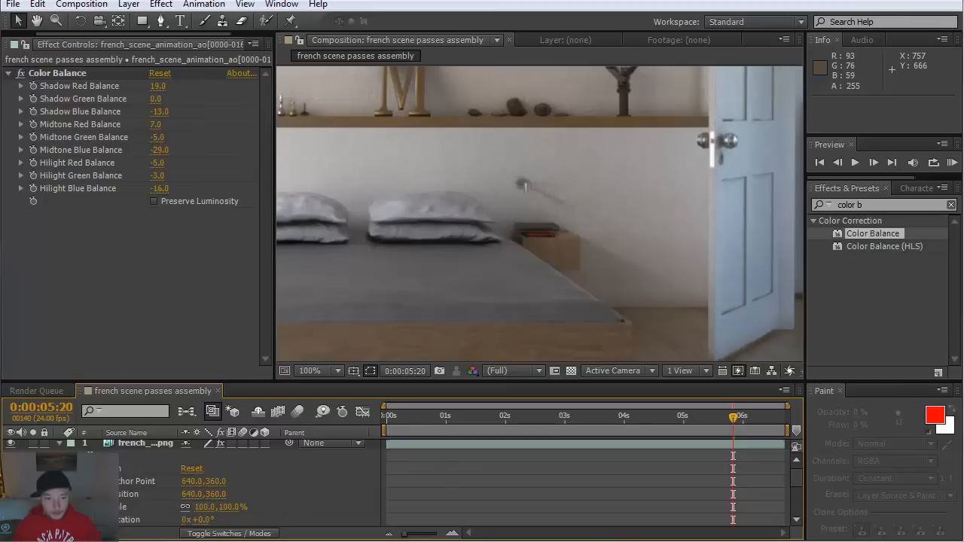
pyautogui.scroll(-3, 211, 500)
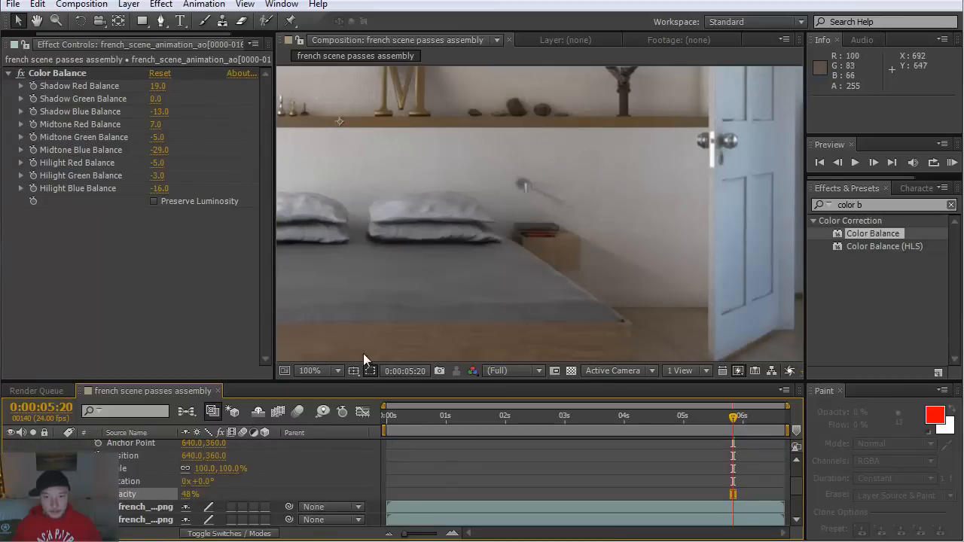
pyautogui.click(338, 370)
pyautogui.click(344, 386)
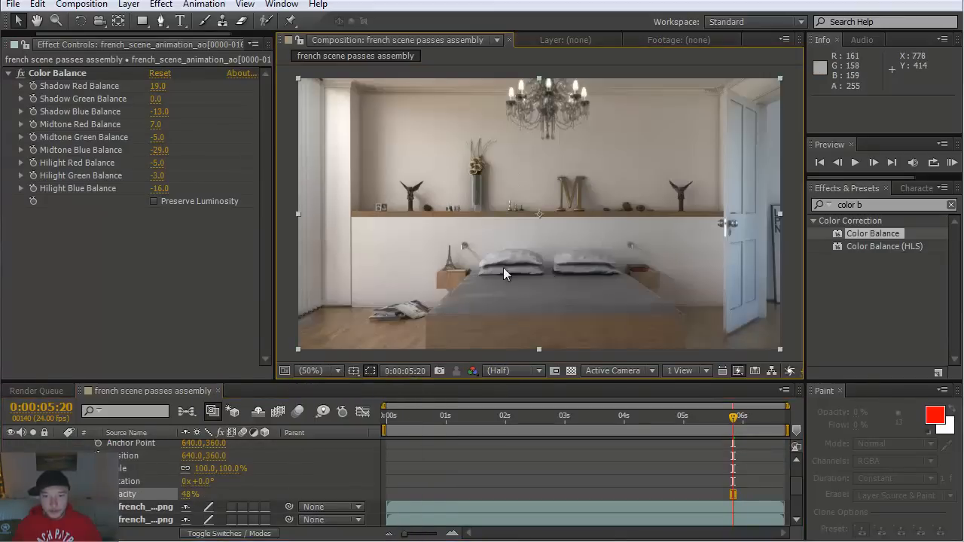
pyautogui.moveTo(186, 494); pyautogui.dragTo(127, 491)
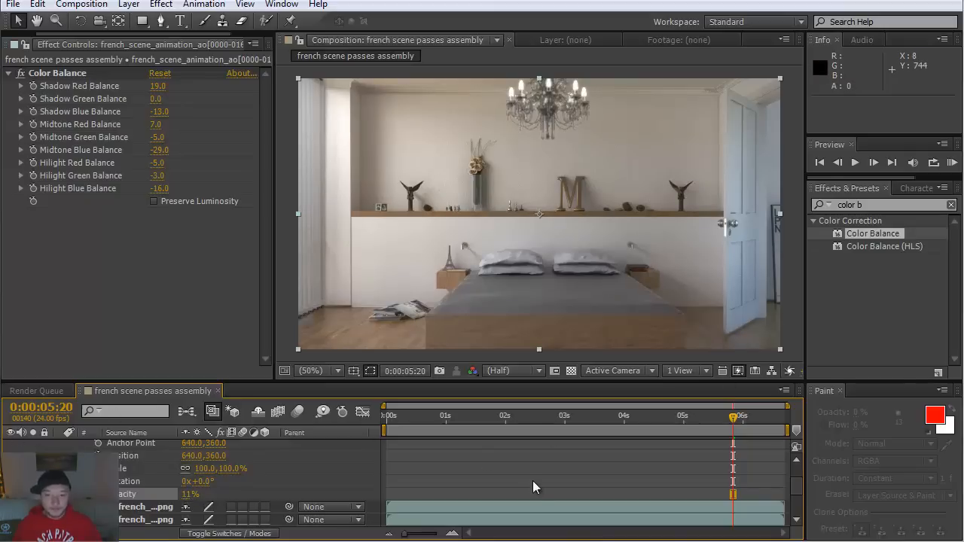
# - Collapse the ambient occlusion layer's properties and move the current time to 0:00:00:05
pyautogui.scroll(2, 531, 490)
pyautogui.click(59, 447)
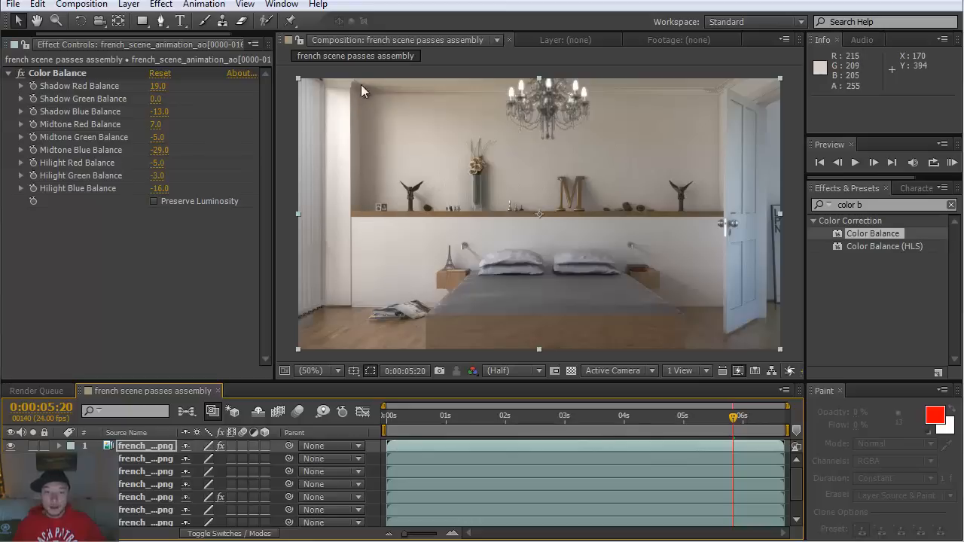
pyautogui.click(403, 423)
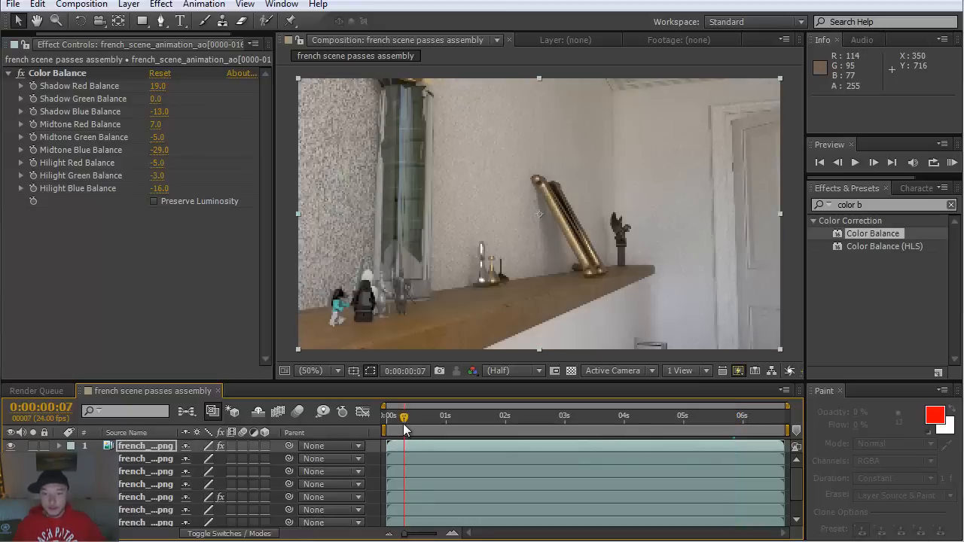
pyautogui.click(438, 424)
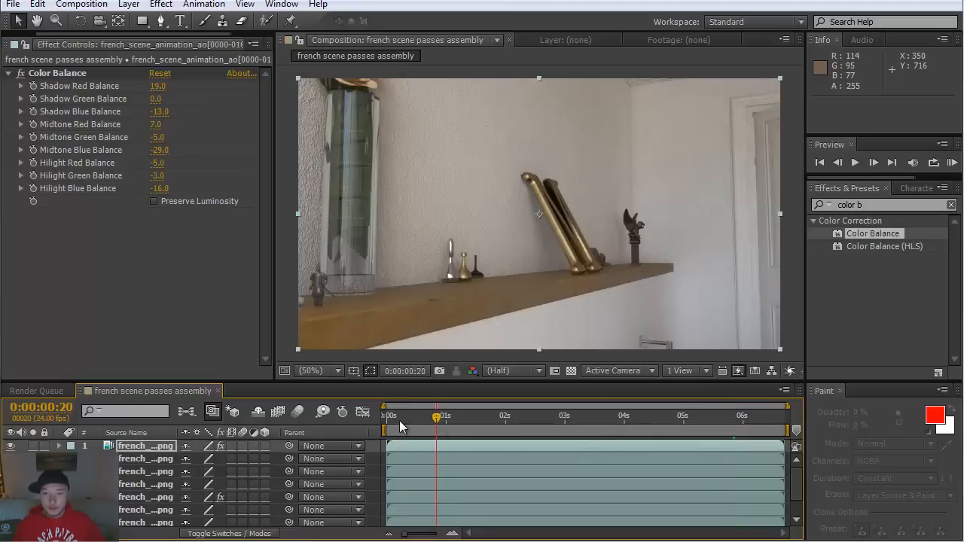
pyautogui.click(399, 420)
# - Toggle the ambient occlusion layer's visibility to compare the shelf shot with and without it, and scrub to the animation's end
pyautogui.click(10, 446)
pyautogui.click(10, 446)
pyautogui.click(10, 446)
pyautogui.click(10, 446)
pyautogui.click(11, 446)
pyautogui.click(10, 446)
pyautogui.click(11, 446)
pyautogui.click(11, 446)
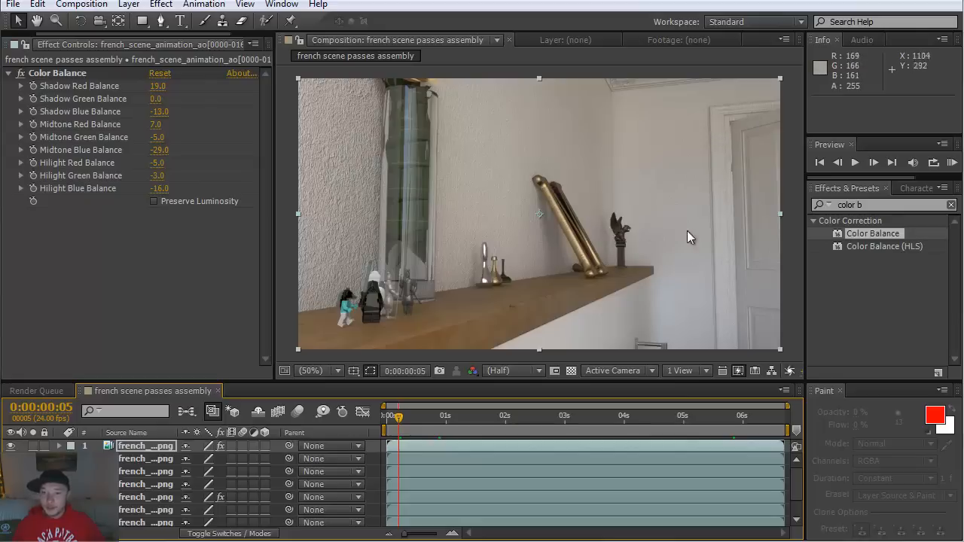
pyautogui.click(11, 446)
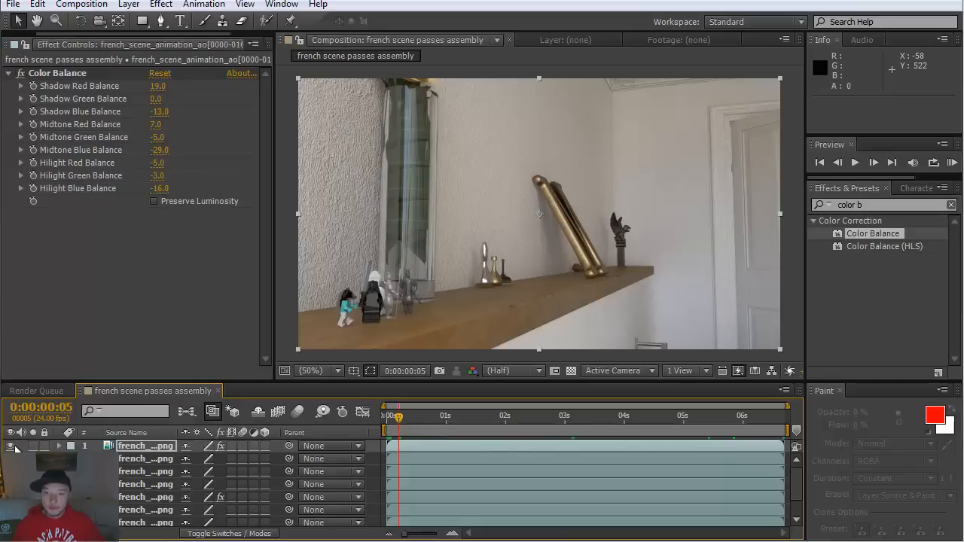
pyautogui.moveTo(399, 419); pyautogui.dragTo(792, 447)
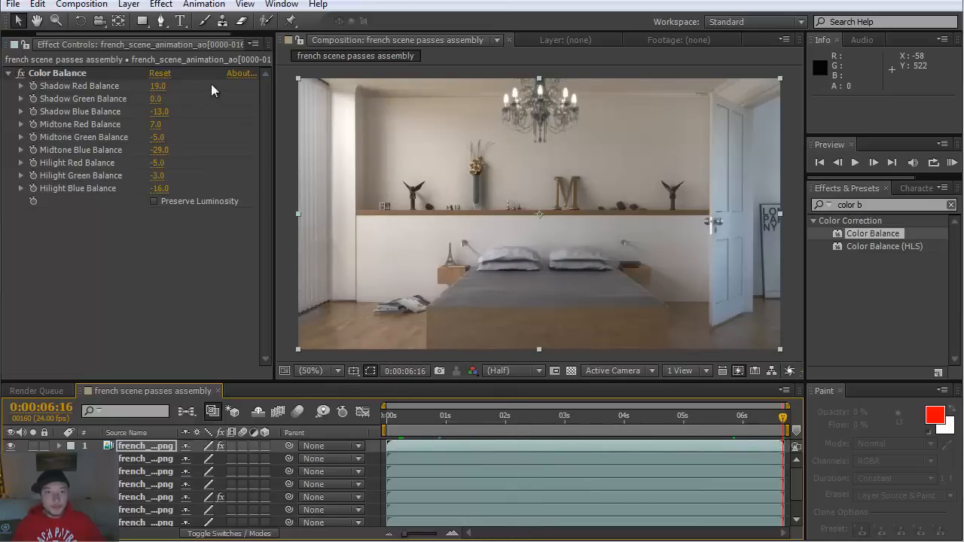
# - Widen the project area and create a 1280 × 720 px, 24 fps composition named French_scene_main
pyautogui.moveTo(274, 80); pyautogui.dragTo(416, 80)
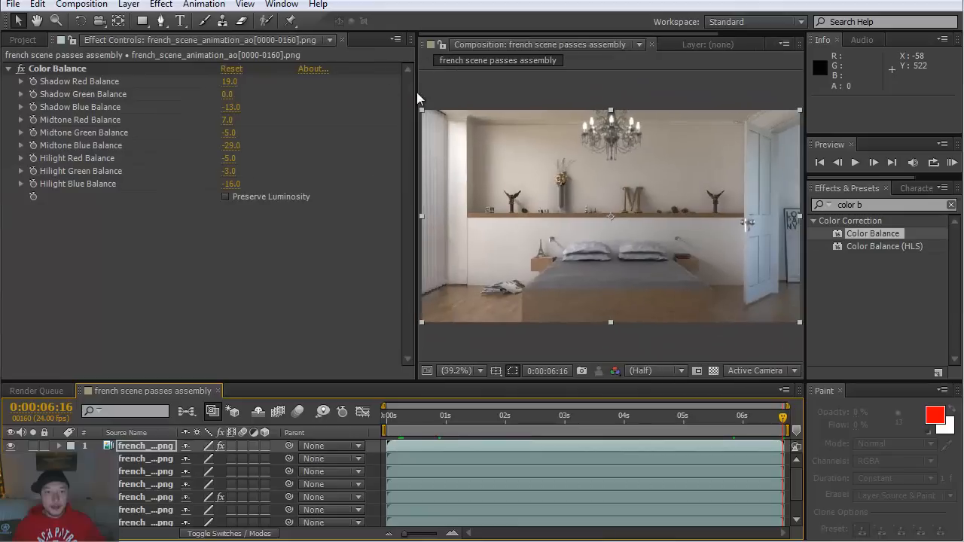
pyautogui.click(21, 39)
pyautogui.rightClick(50, 339)
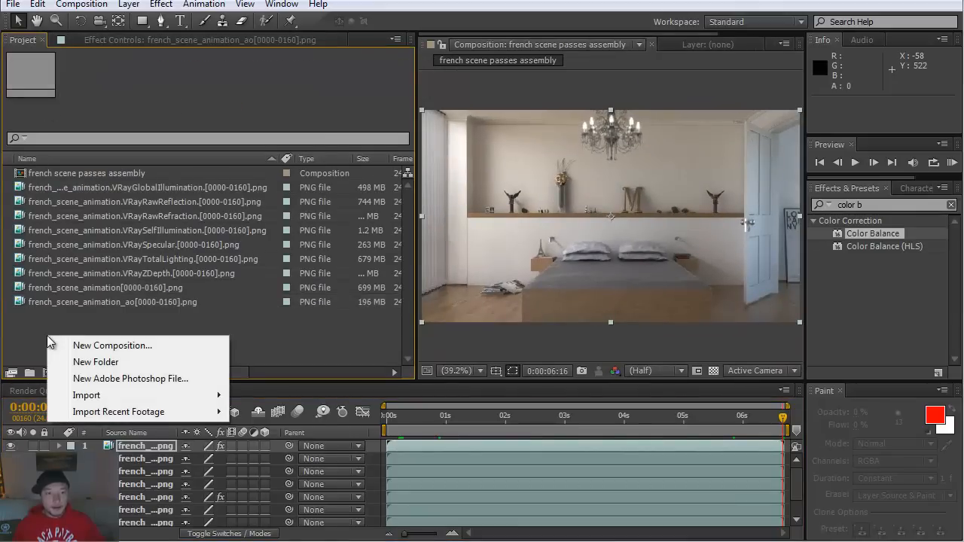
pyautogui.click(110, 345)
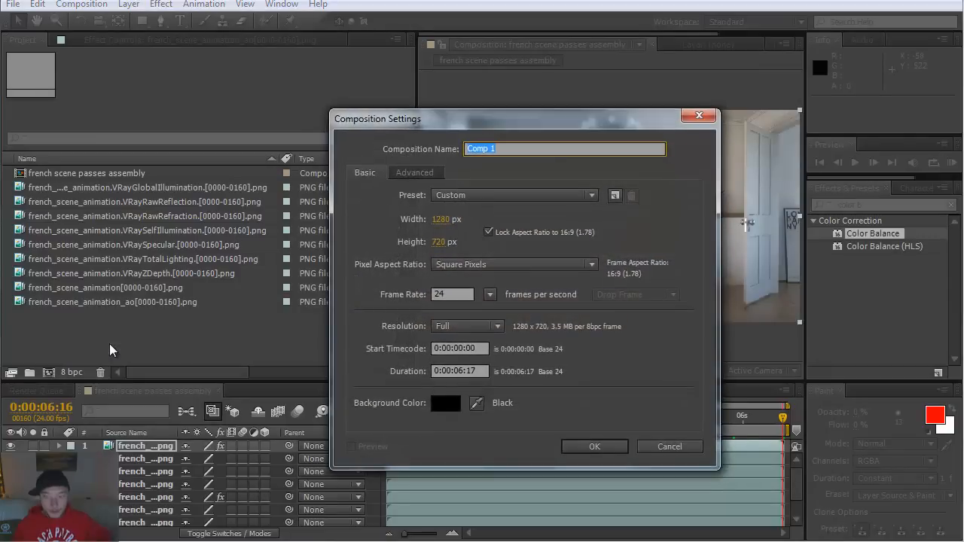
pyautogui.write('French_s')
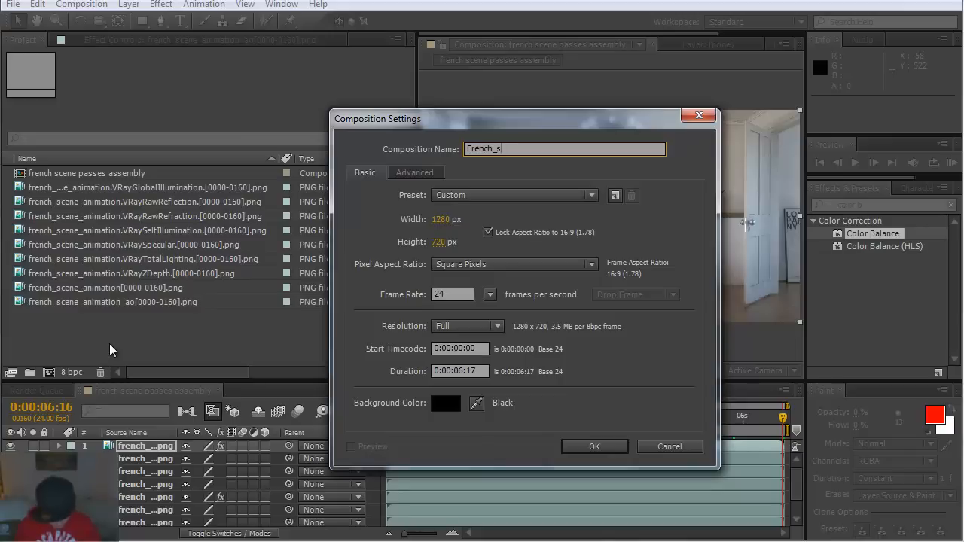
pyautogui.write('cene_main')
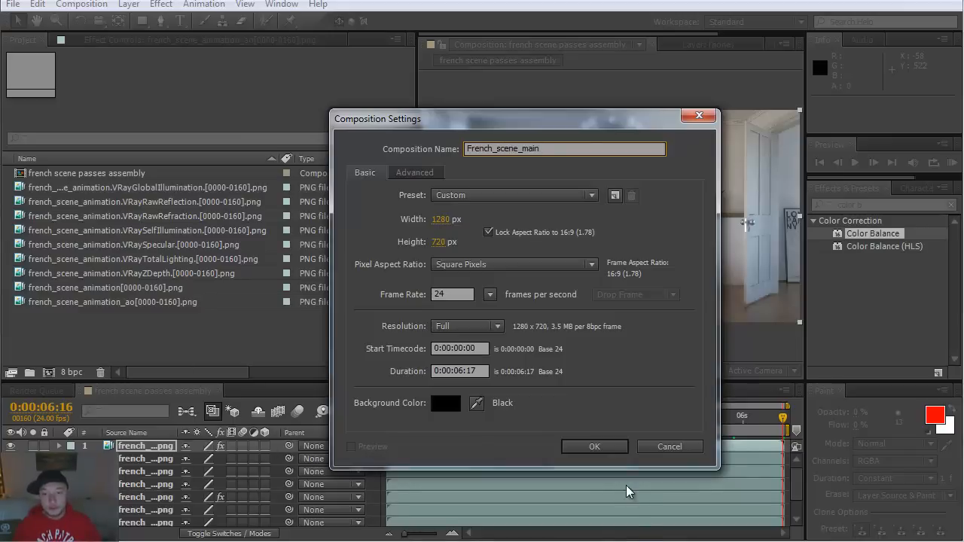
pyautogui.click(617, 452)
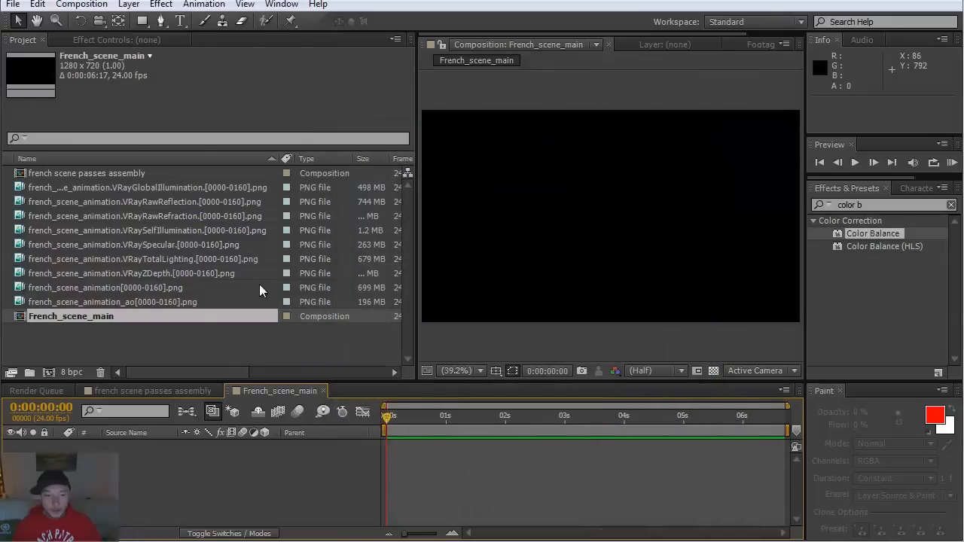
# - Nest the french scene passes assembly composition as a layer in French_scene_main and scrub through the animation to check it
pyautogui.click(96, 173)
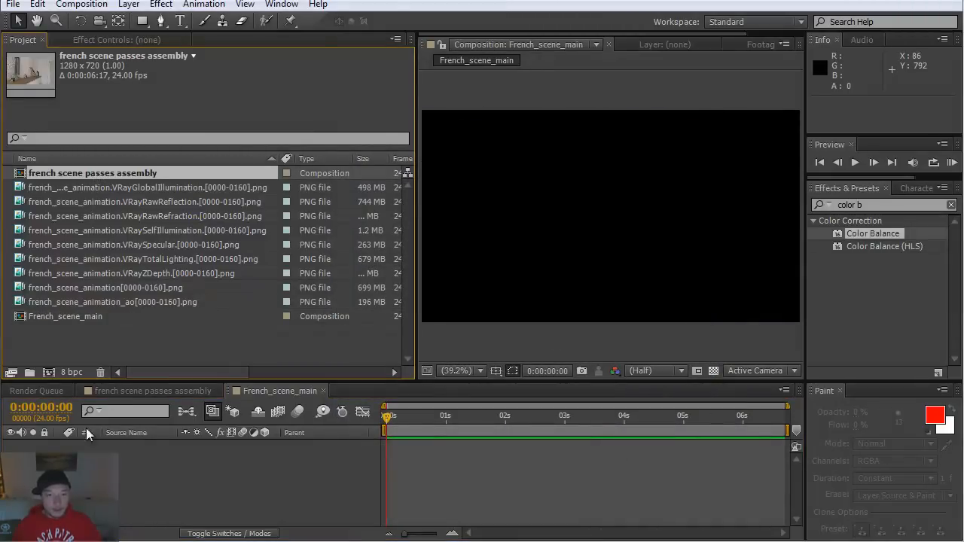
pyautogui.moveTo(26, 181); pyautogui.dragTo(39, 450)
pyautogui.moveTo(392, 422); pyautogui.dragTo(502, 434)
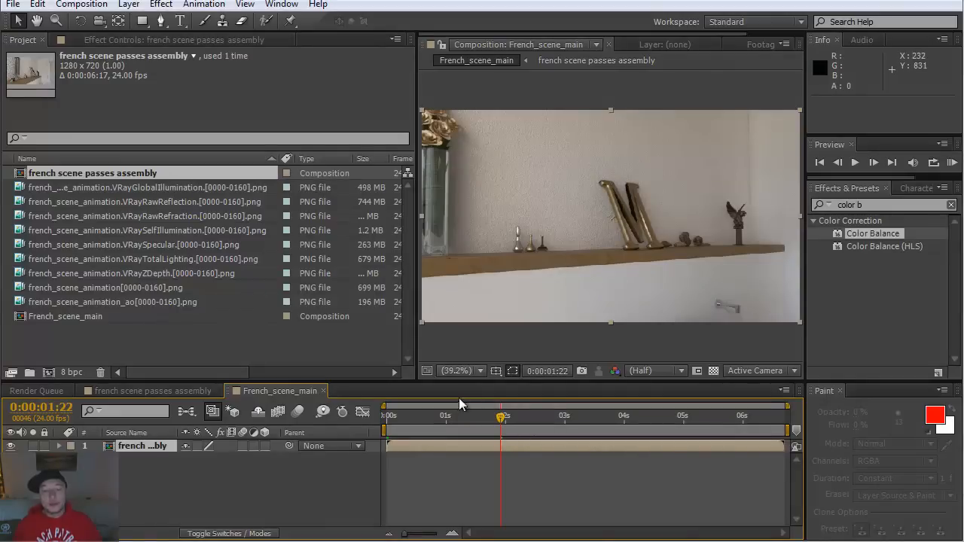
pyautogui.click(426, 417)
pyautogui.moveTo(435, 423); pyautogui.dragTo(770, 428)
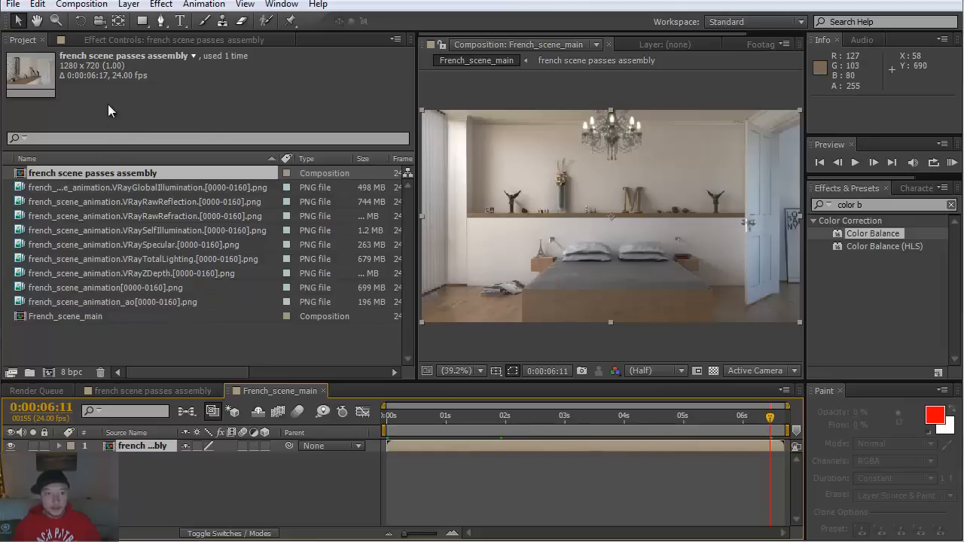
# - Try the Color Balance effect on the nested french scene passes assembly layer and delete it again
pyautogui.click(842, 234)
pyautogui.moveTo(603, 407); pyautogui.dragTo(603, 447)
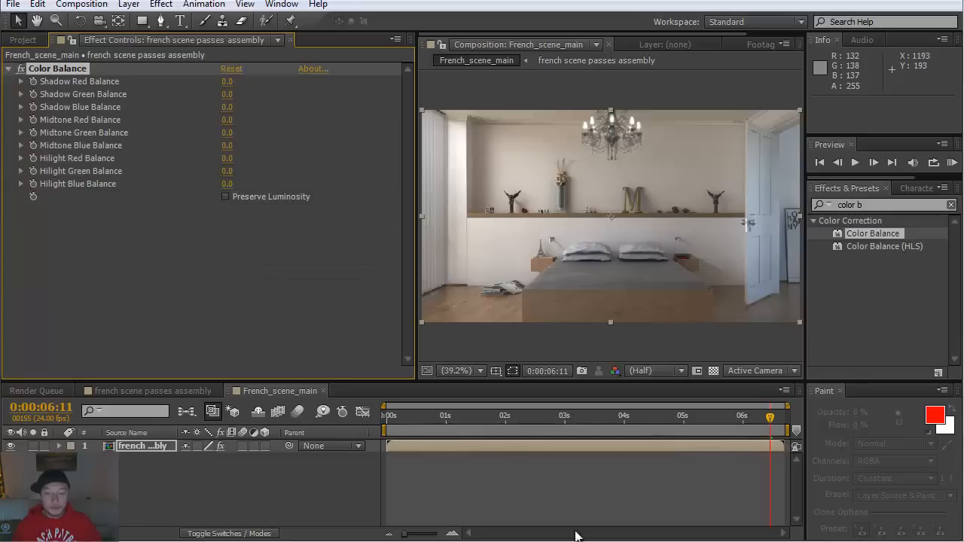
pyautogui.moveTo(226, 82); pyautogui.dragTo(229, 80)
pyautogui.click(58, 70)
pyautogui.press('Delete')
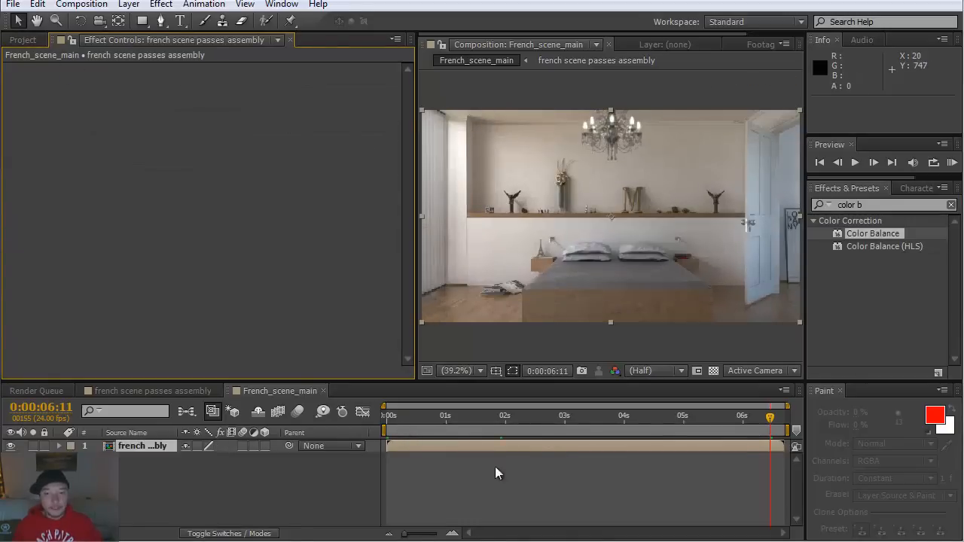